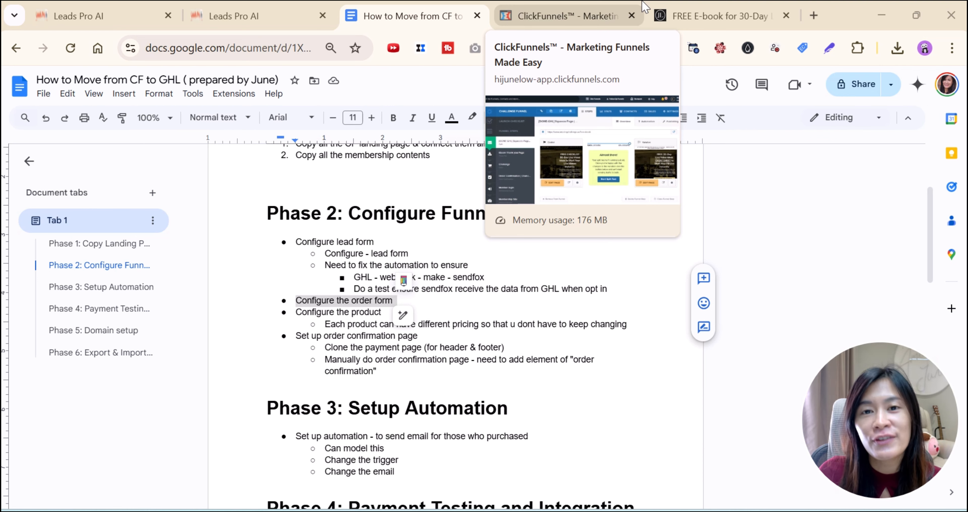
Review the live e-book page and the ClickFunnels Challenge Funnel squeeze page step
{"action": "left_click", "coordinate": [701, 7]}
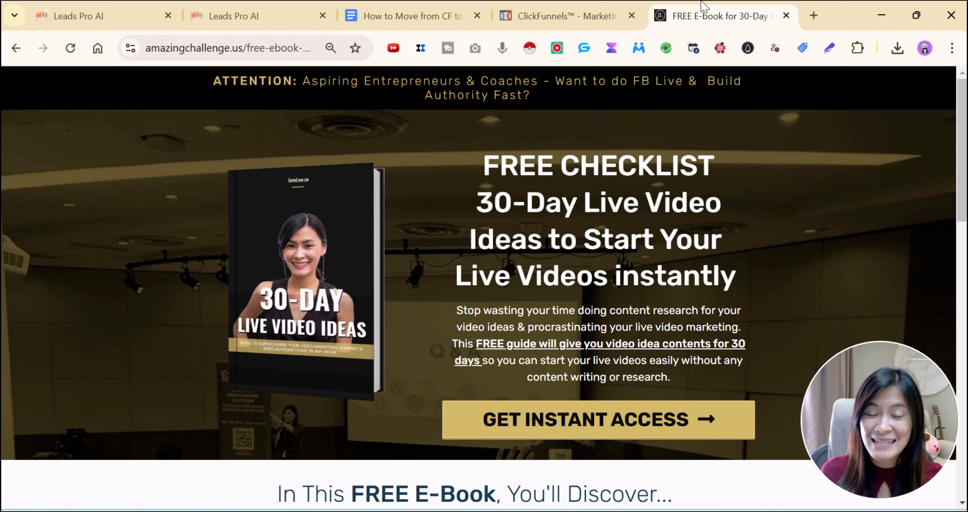
{"action": "left_click", "coordinate": [374, 5]}
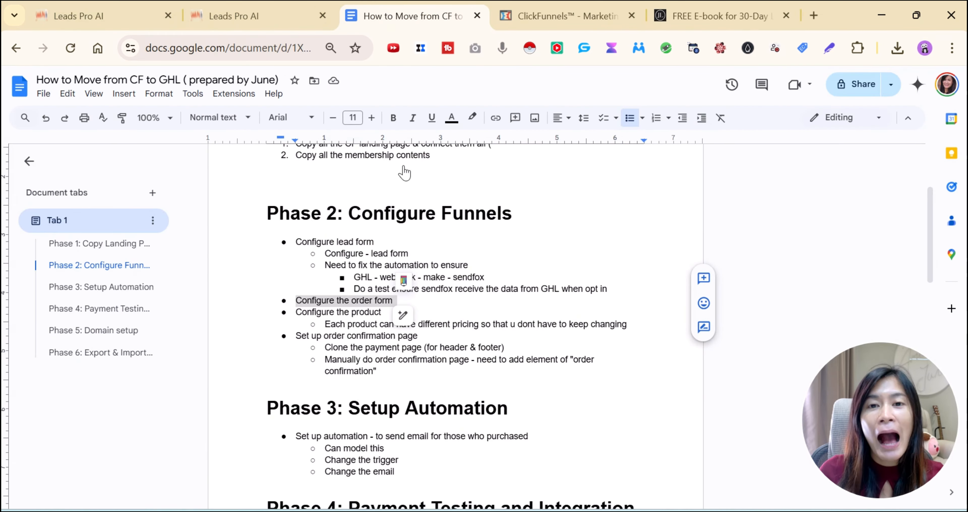
{"action": "scroll", "coordinate": [402, 338], "scroll_direction": "up", "scroll_amount": 5}
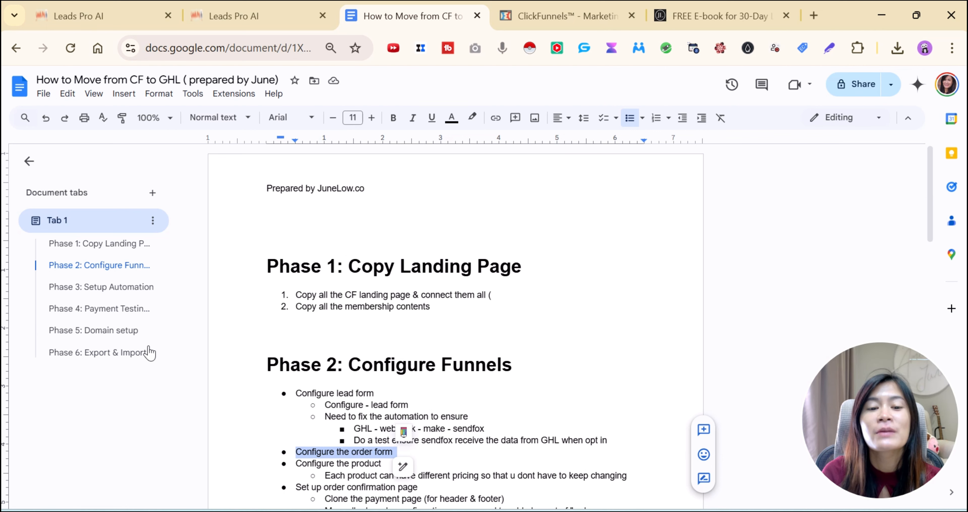
{"action": "left_click", "coordinate": [524, 17]}
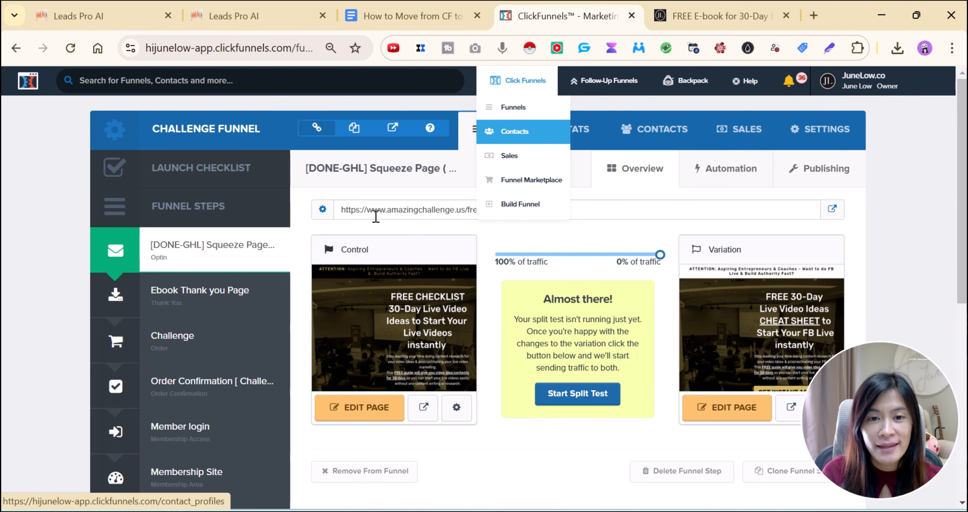
{"action": "scroll", "coordinate": [291, 292], "scroll_direction": "down", "scroll_amount": 4}
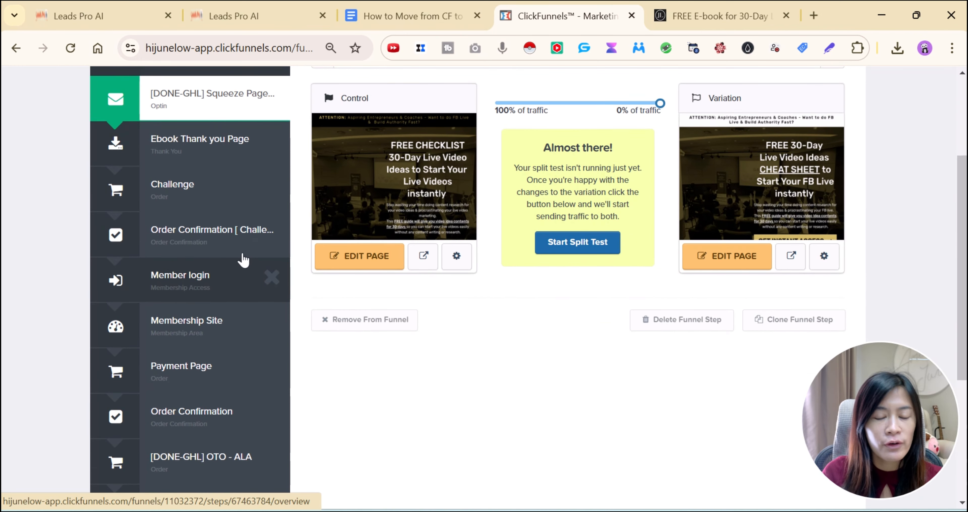
{"action": "scroll", "coordinate": [222, 230], "scroll_direction": "up", "scroll_amount": 3}
{"action": "scroll", "coordinate": [221, 229], "scroll_direction": "up", "scroll_amount": 1}
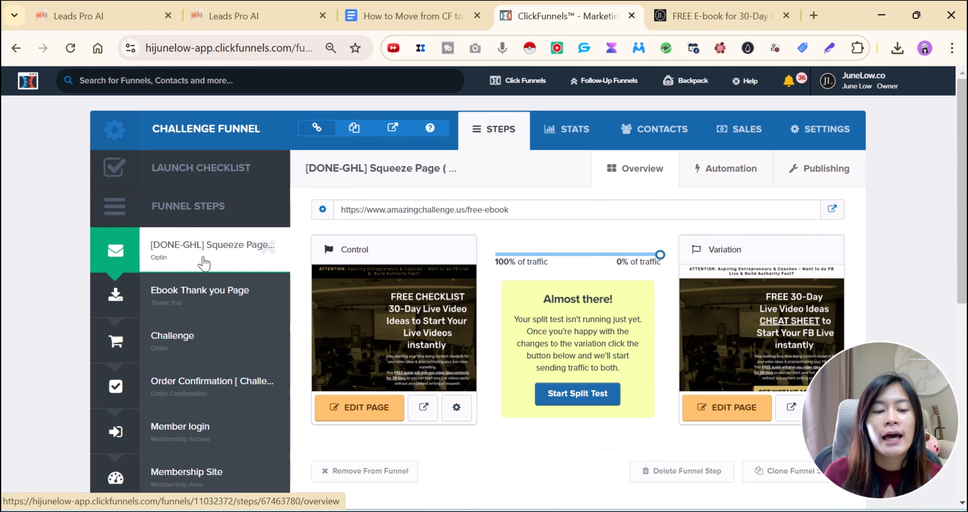
{"action": "mouse_move", "coordinate": [354, 301]}
{"action": "scroll", "coordinate": [393, 303], "scroll_direction": "down", "scroll_amount": 2}
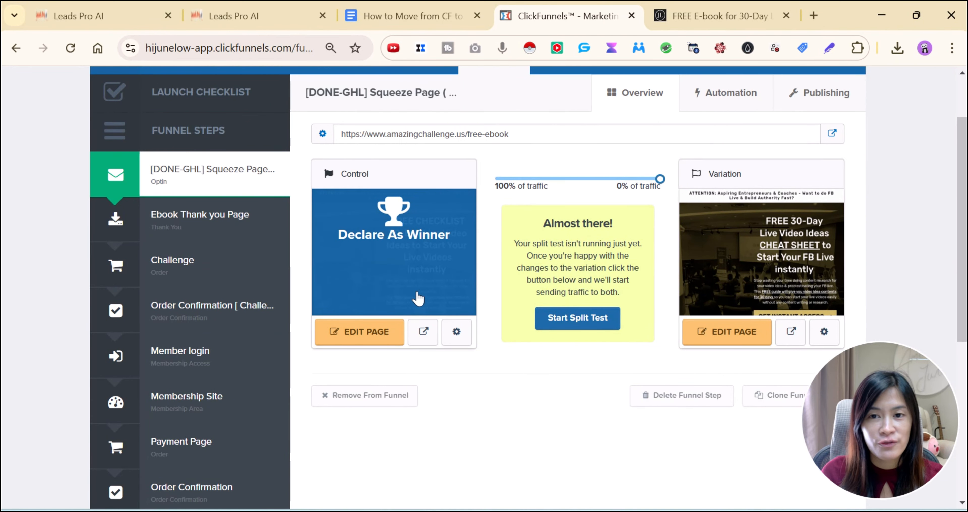
{"action": "scroll", "coordinate": [417, 299], "scroll_direction": "up", "scroll_amount": 2}
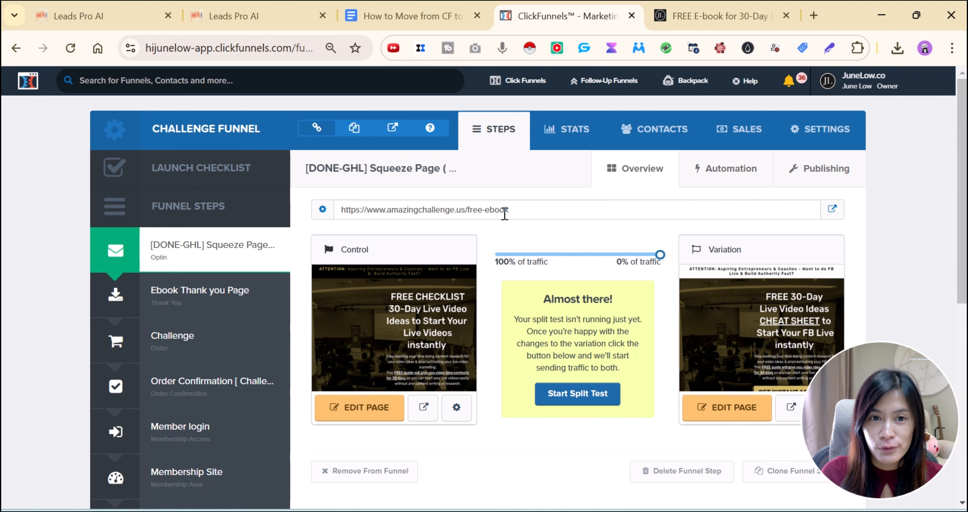
Select the squeeze page's published free-ebook URL, then go to the Leads Pro AI TEST VIDEO funnel
{"action": "left_click", "coordinate": [410, 12]}
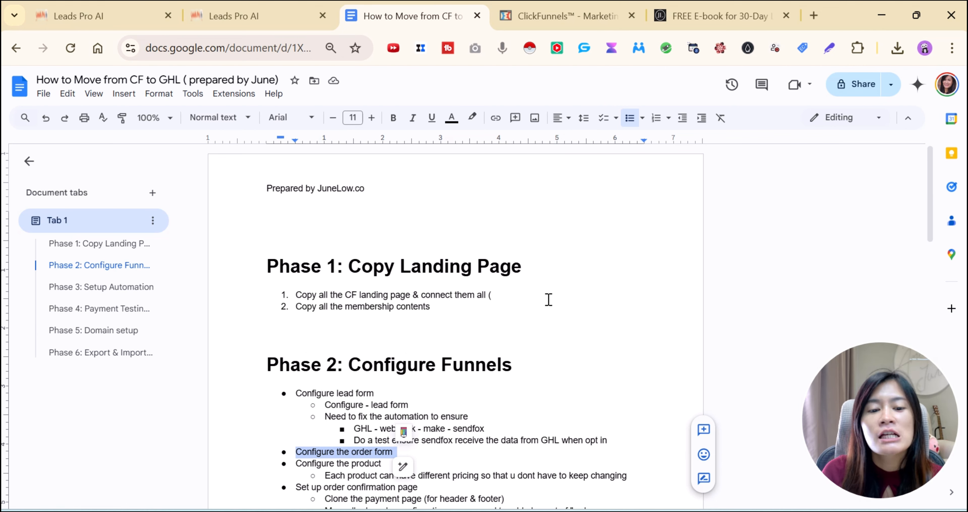
{"action": "left_click", "coordinate": [519, 283]}
{"action": "left_click", "coordinate": [537, 5]}
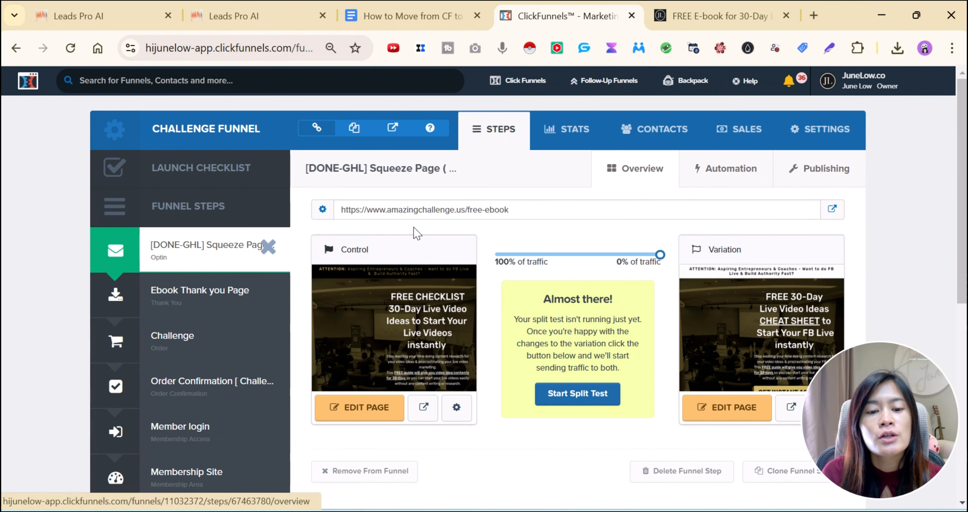
{"action": "left_click_drag", "start_coordinate": [526, 210], "coordinate": [340, 210]}
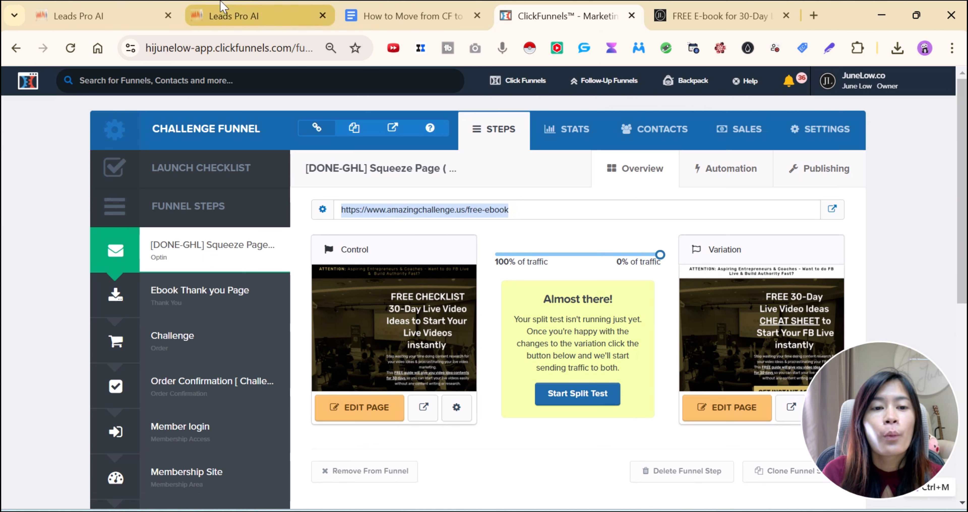
{"action": "left_click", "coordinate": [105, 15]}
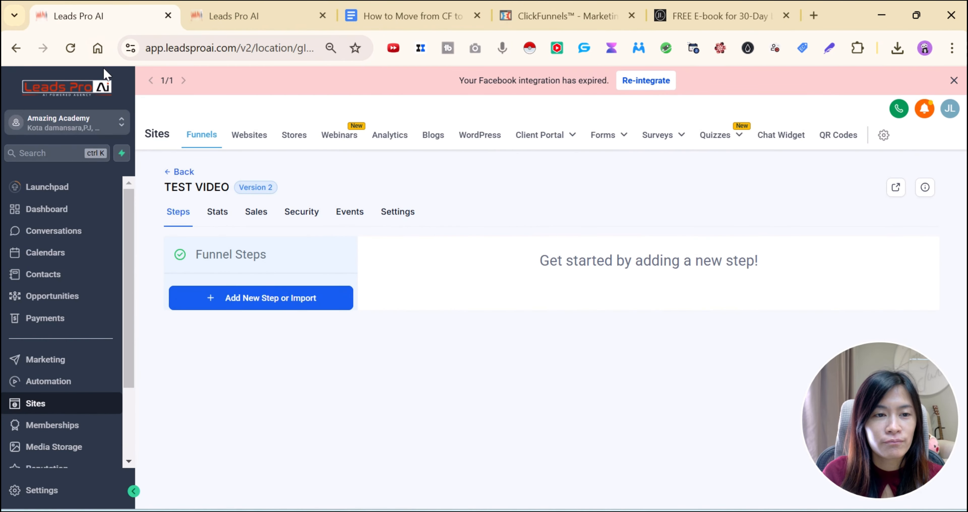
From the funnels list, create a blank funnel named 'Test Demo moving from CF'
{"action": "left_click", "coordinate": [44, 409]}
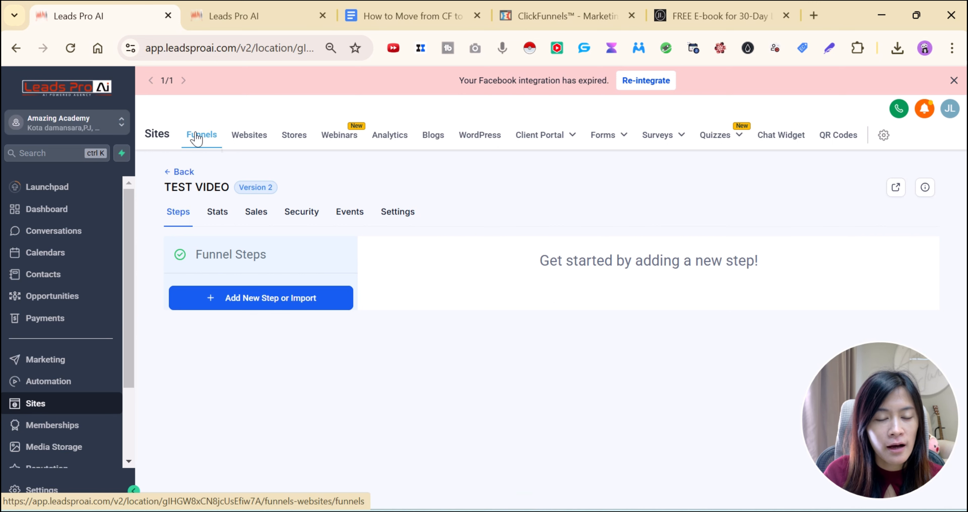
{"action": "left_click", "coordinate": [182, 172]}
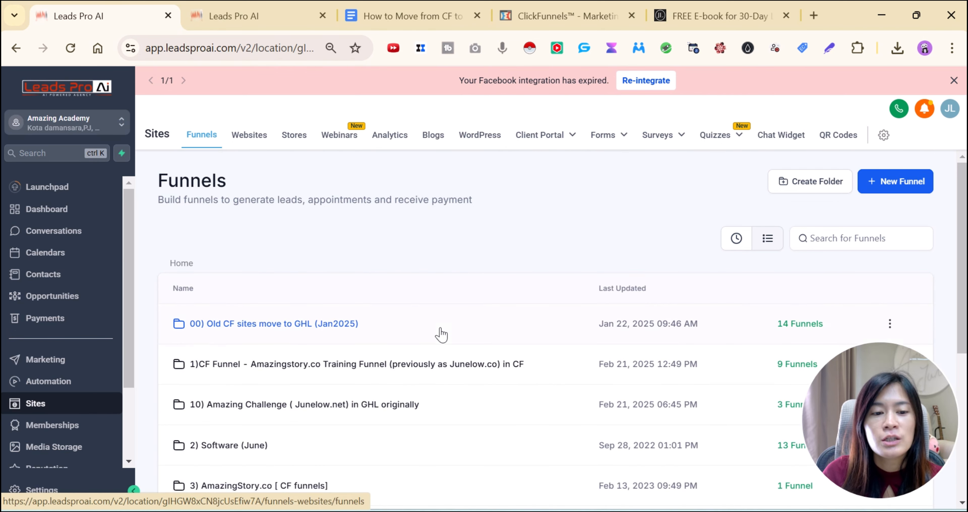
{"action": "scroll", "coordinate": [479, 334], "scroll_direction": "down", "scroll_amount": 4}
{"action": "scroll", "coordinate": [631, 345], "scroll_direction": "up", "scroll_amount": 4}
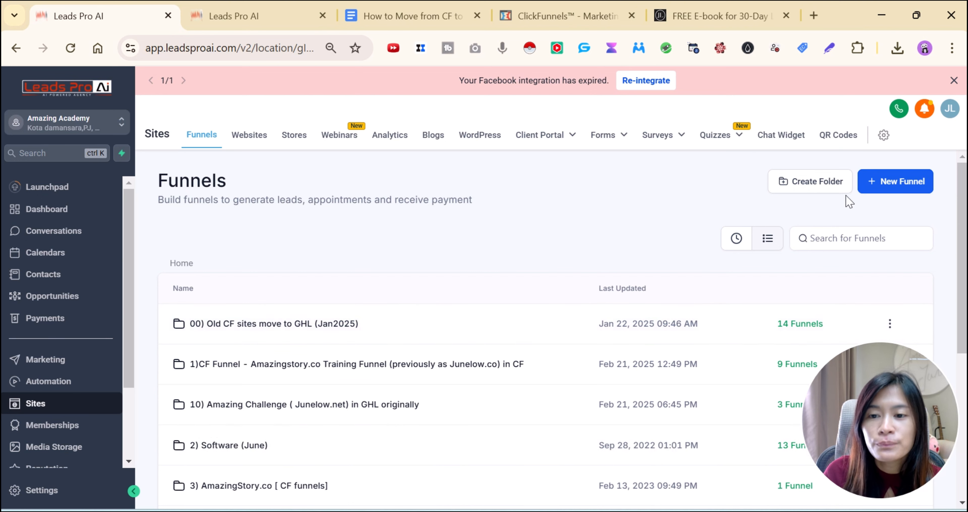
{"action": "left_click", "coordinate": [872, 191]}
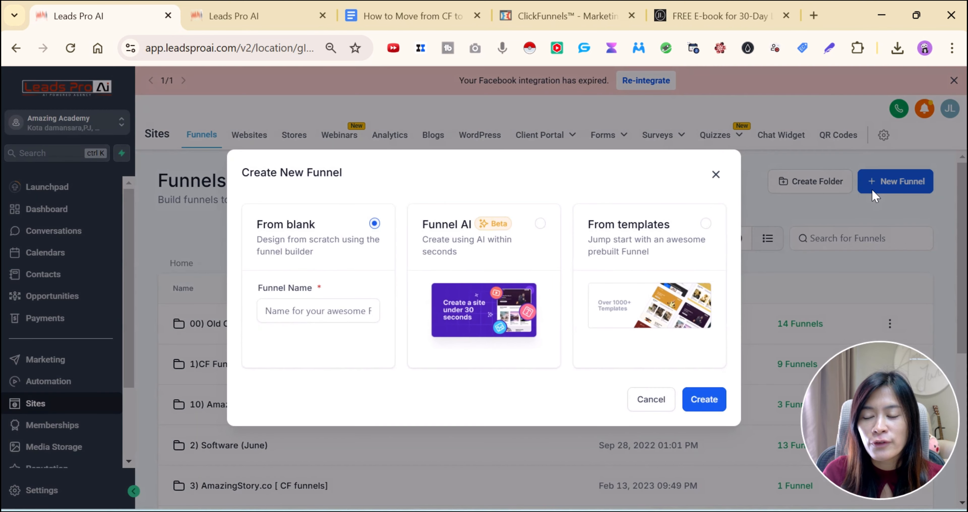
{"action": "left_click", "coordinate": [300, 311]}
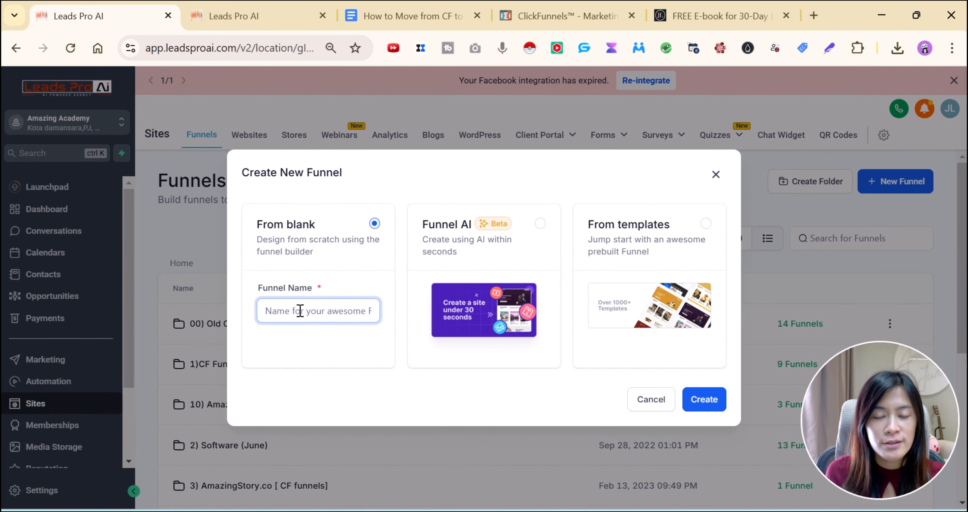
{"action": "type", "text": "Test "}
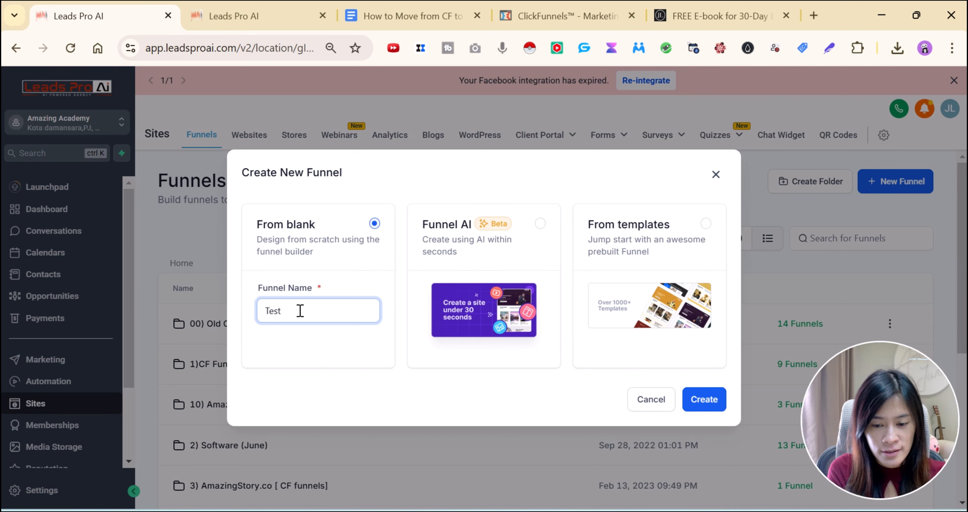
{"action": "type", "text": "Demo moving"}
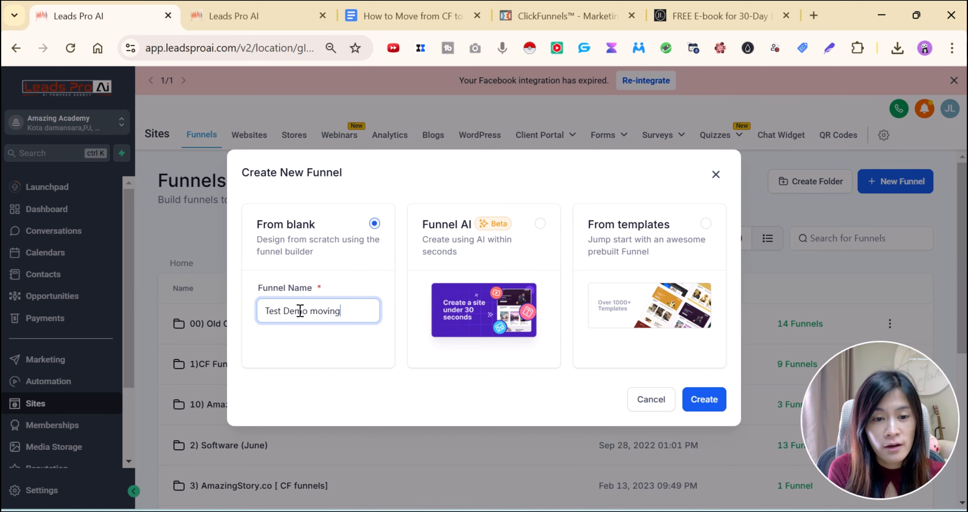
{"action": "type", "text": " from CG"}
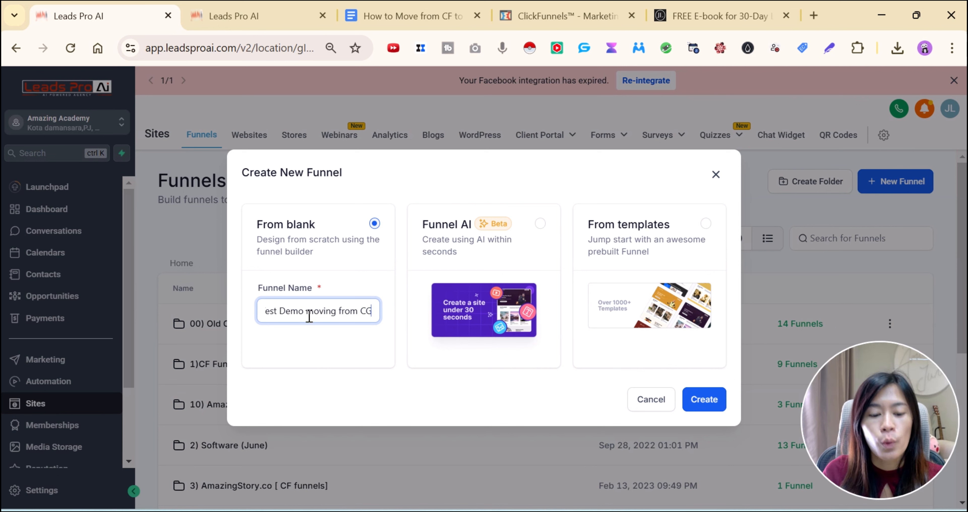
{"action": "key", "text": "BackSpace"}
{"action": "type", "text": "F"}
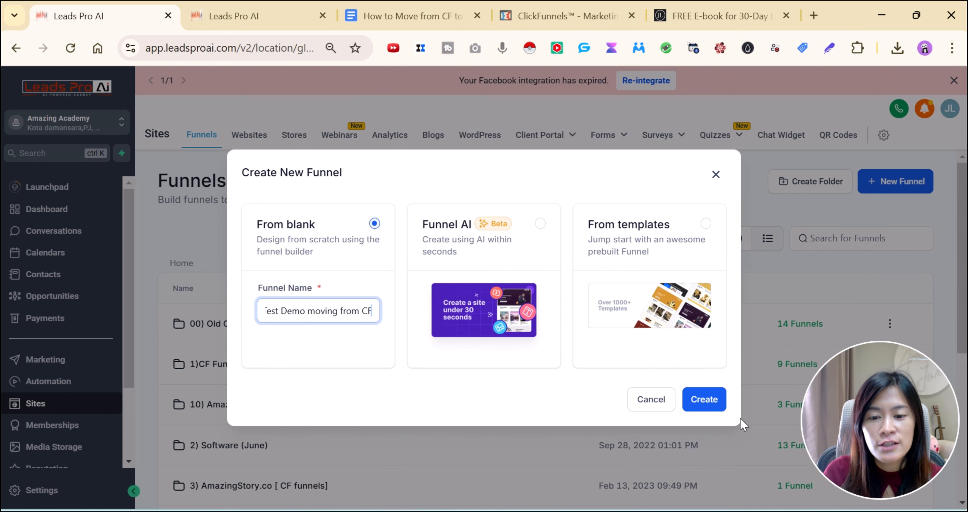
{"action": "left_click", "coordinate": [713, 400]}
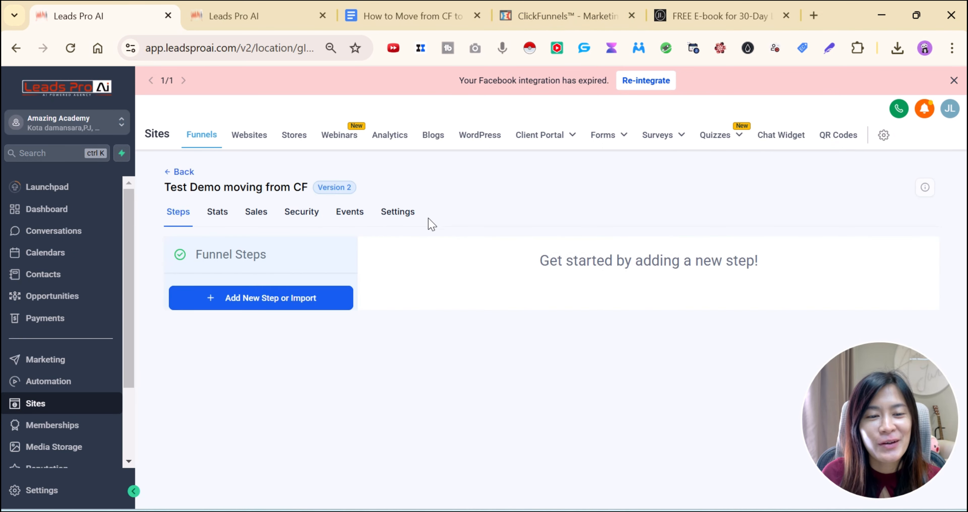
Start a new funnel step and name it 'Squeeze Page', copied from the ClickFunnels step title
{"action": "left_click", "coordinate": [257, 304]}
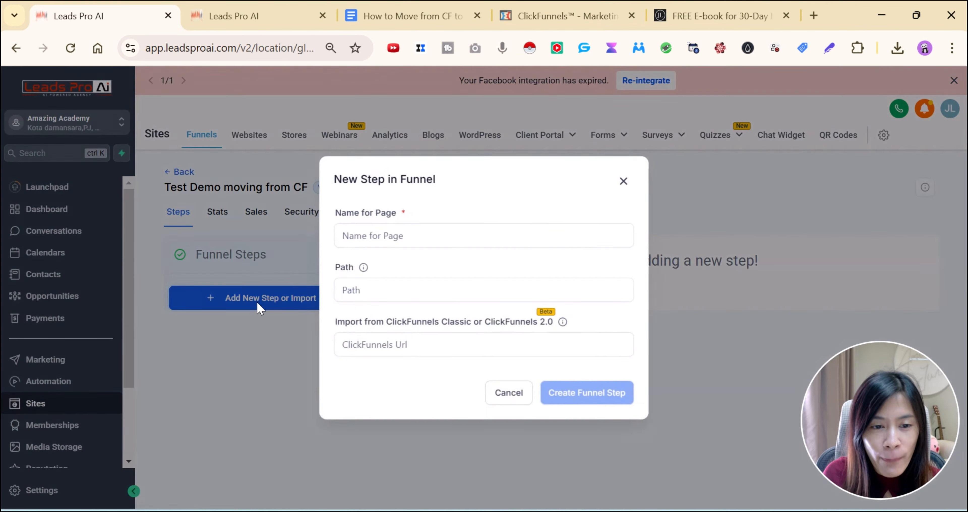
{"action": "left_click", "coordinate": [417, 237]}
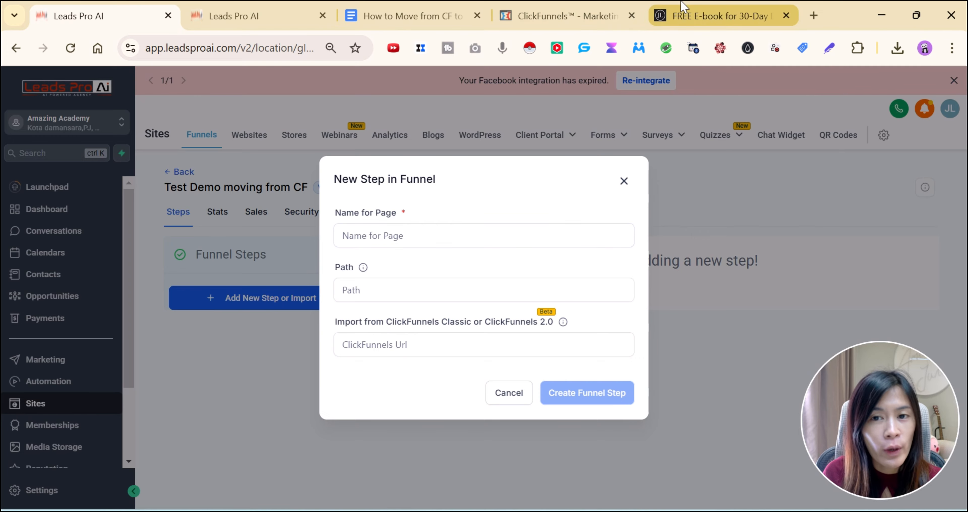
{"action": "left_click", "coordinate": [713, 16]}
{"action": "left_click", "coordinate": [529, 3]}
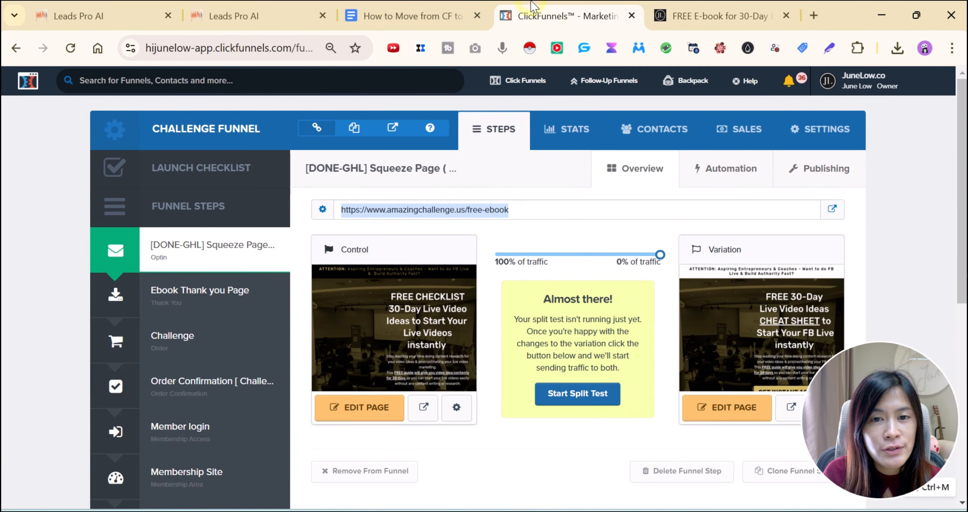
{"action": "left_click_drag", "start_coordinate": [373, 171], "coordinate": [430, 173]}
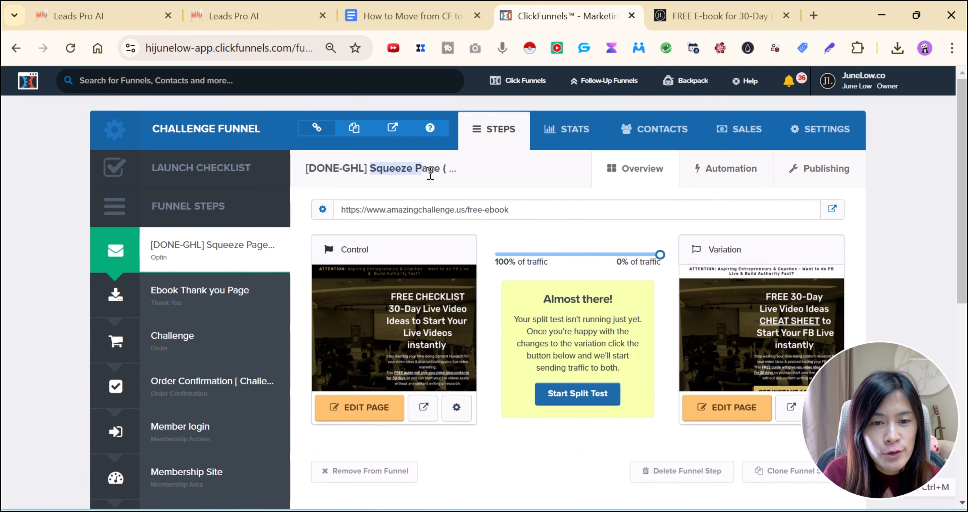
{"action": "left_click", "coordinate": [268, 9]}
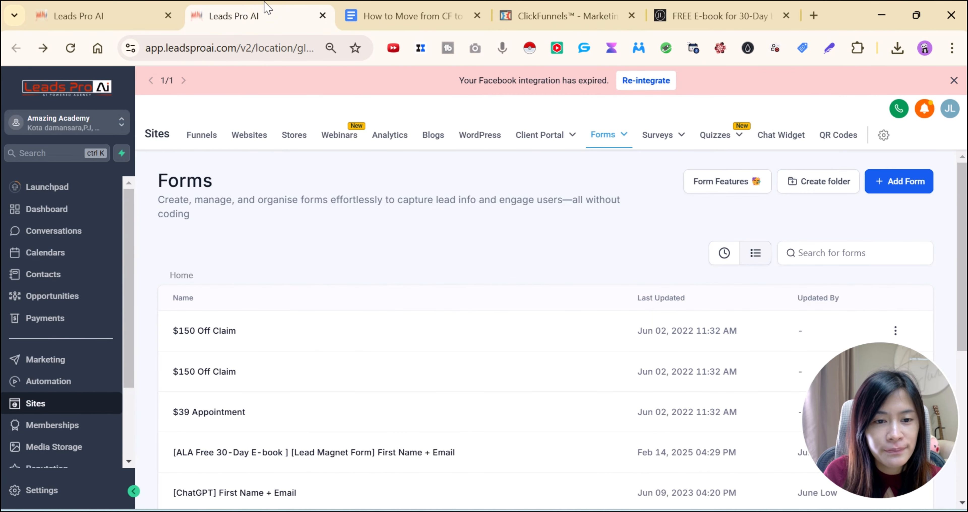
{"action": "left_click", "coordinate": [124, 7]}
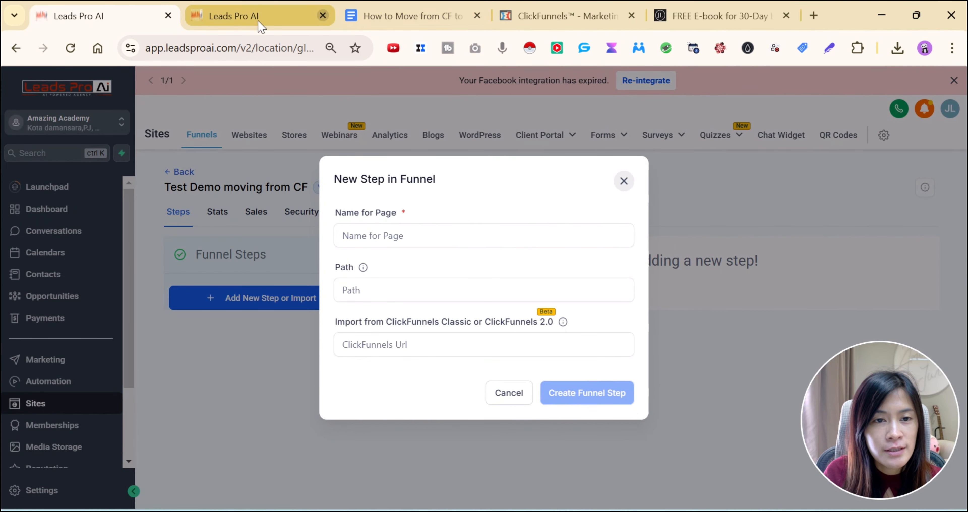
{"action": "left_click", "coordinate": [322, 15]}
{"action": "left_click", "coordinate": [412, 236]}
{"action": "type", "text": "Squeeze Page"}
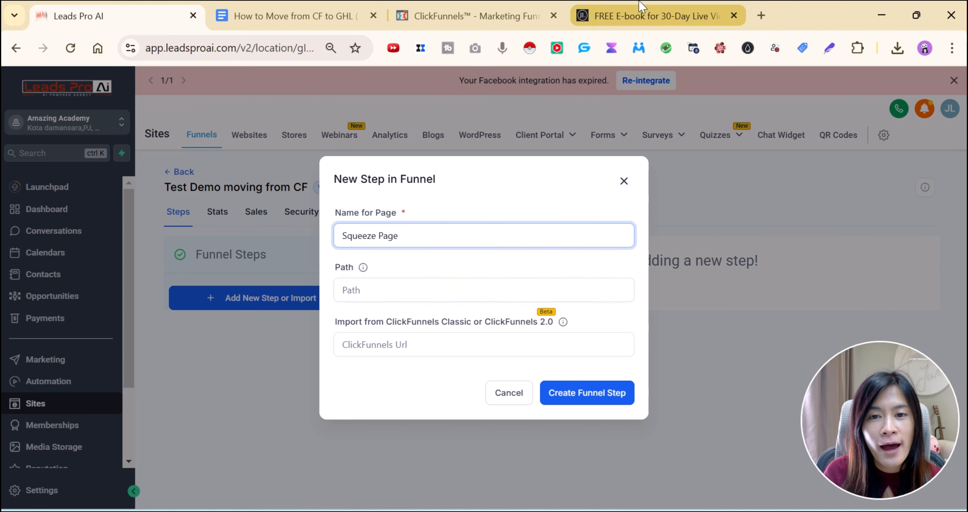
Set the step's path to free-ebook, copied from the ClickFunnels page address
{"action": "left_click", "coordinate": [639, 15]}
{"action": "left_click", "coordinate": [439, 5]}
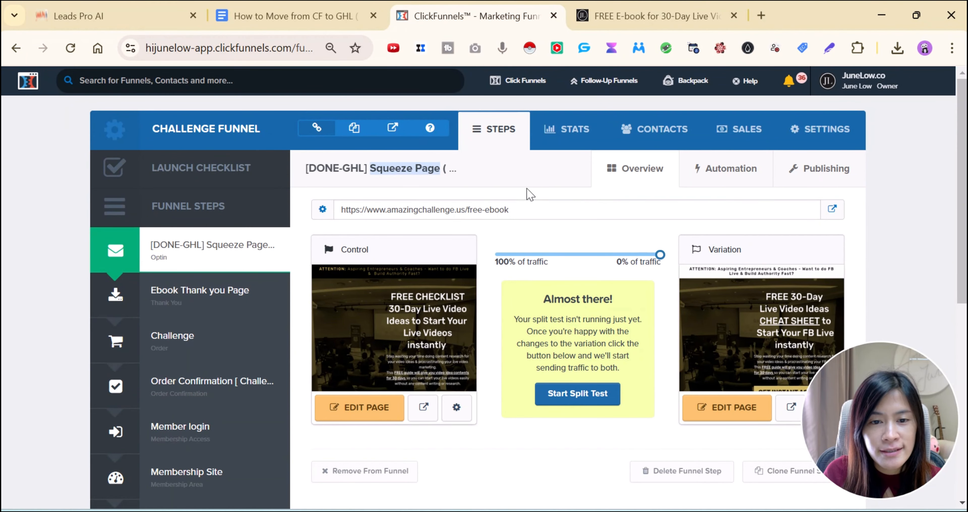
{"action": "left_click_drag", "start_coordinate": [508, 210], "coordinate": [469, 216]}
{"action": "key", "text": "ctrl+c"}
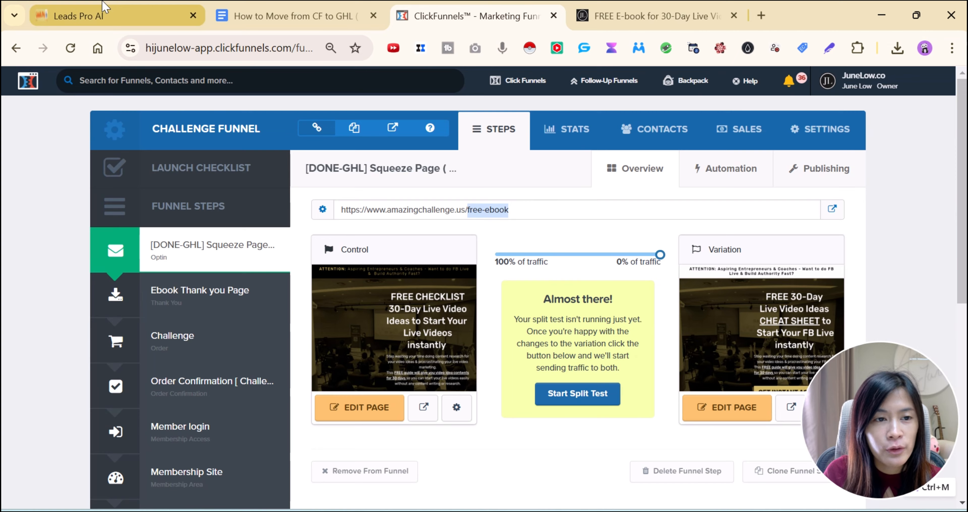
{"action": "left_click", "coordinate": [202, 22]}
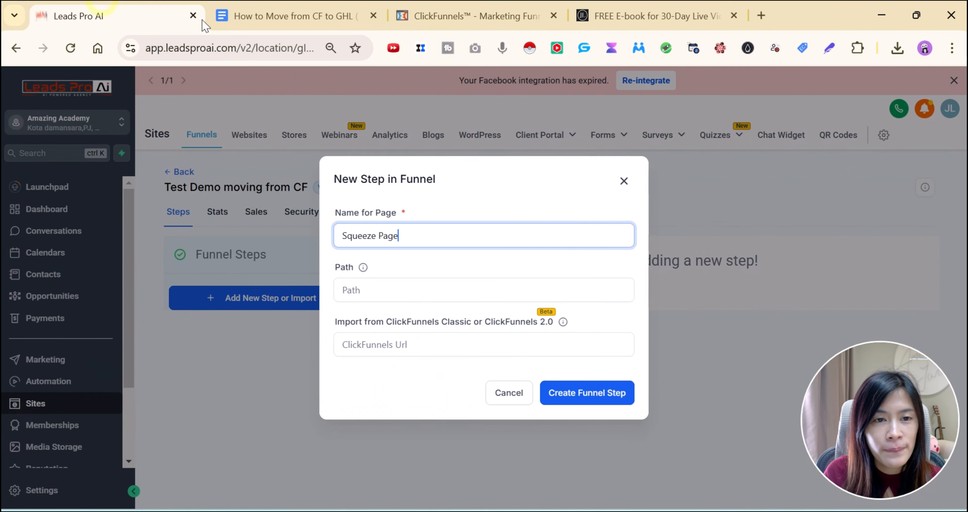
{"action": "left_click", "coordinate": [373, 292]}
{"action": "key", "text": "ctrl+v"}
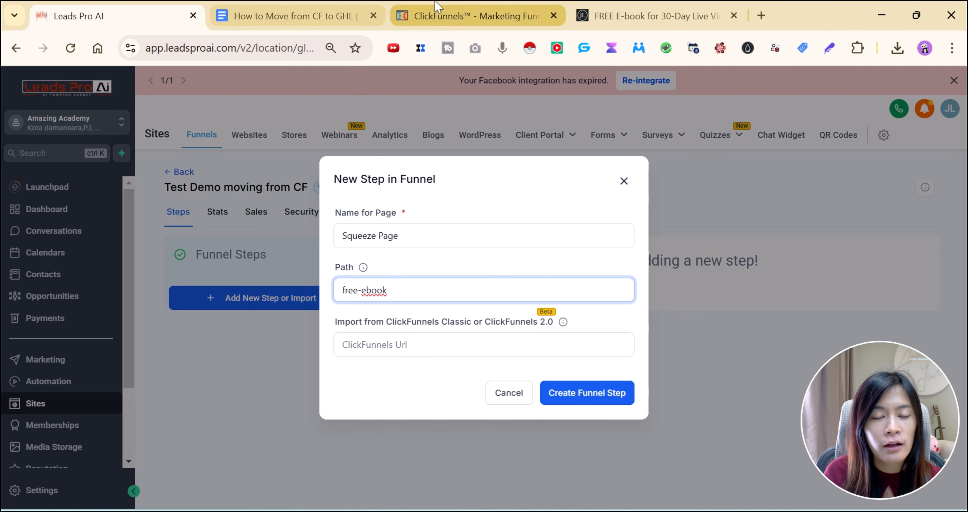
Paste the ClickFunnels page URL as the import source, confirm asset permission, and create the step
{"action": "left_click", "coordinate": [437, 8]}
{"action": "left_click_drag", "start_coordinate": [518, 211], "coordinate": [340, 216]}
{"action": "key", "text": "ctrl+c"}
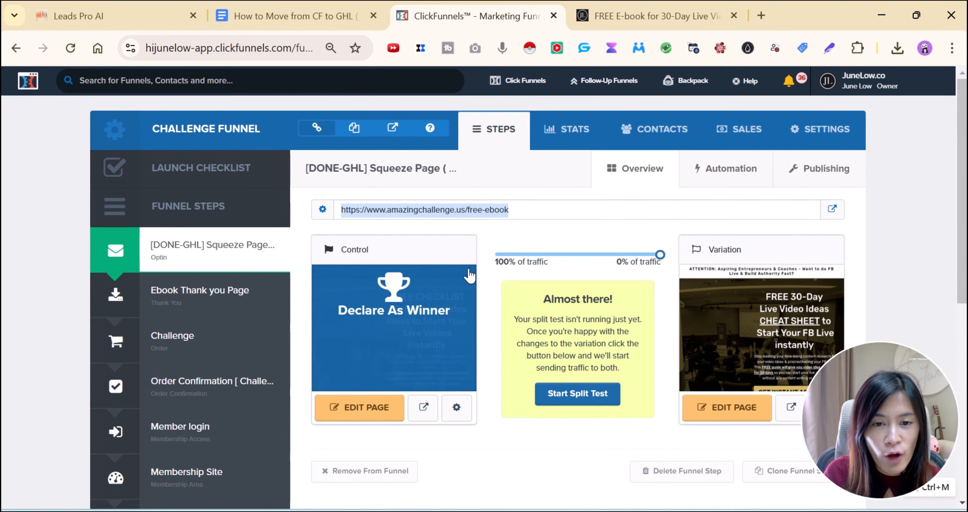
{"action": "left_click", "coordinate": [154, 7]}
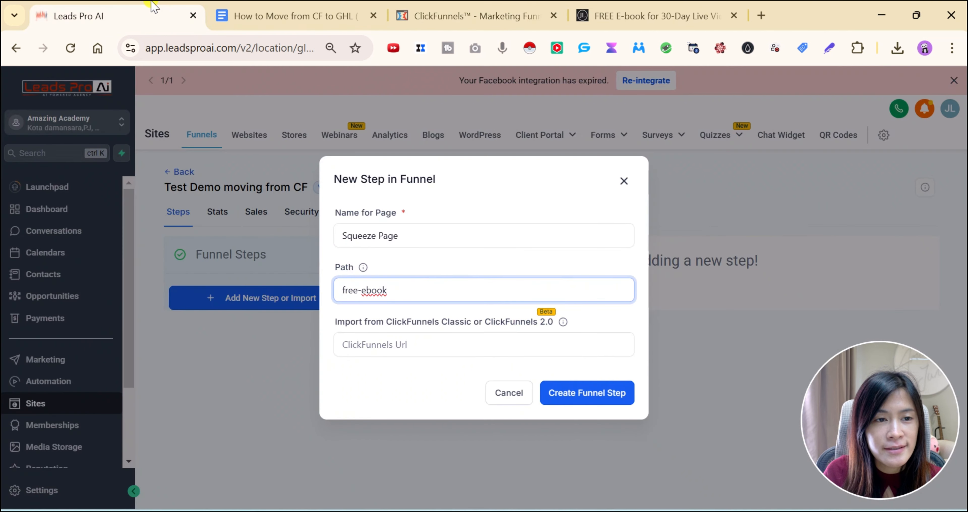
{"action": "left_click", "coordinate": [427, 348]}
{"action": "key", "text": "ctrl+v"}
{"action": "left_click", "coordinate": [339, 365]}
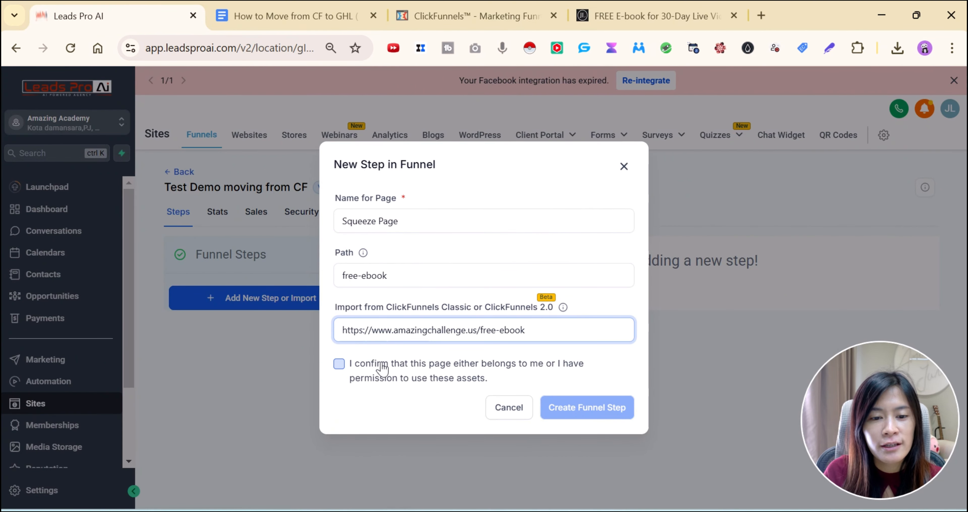
{"action": "left_click", "coordinate": [339, 364]}
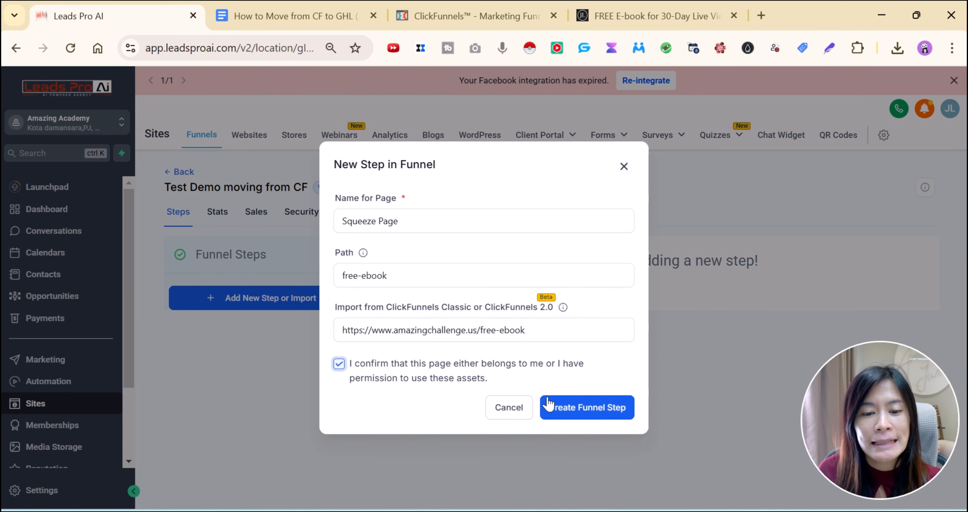
{"action": "left_click", "coordinate": [573, 414]}
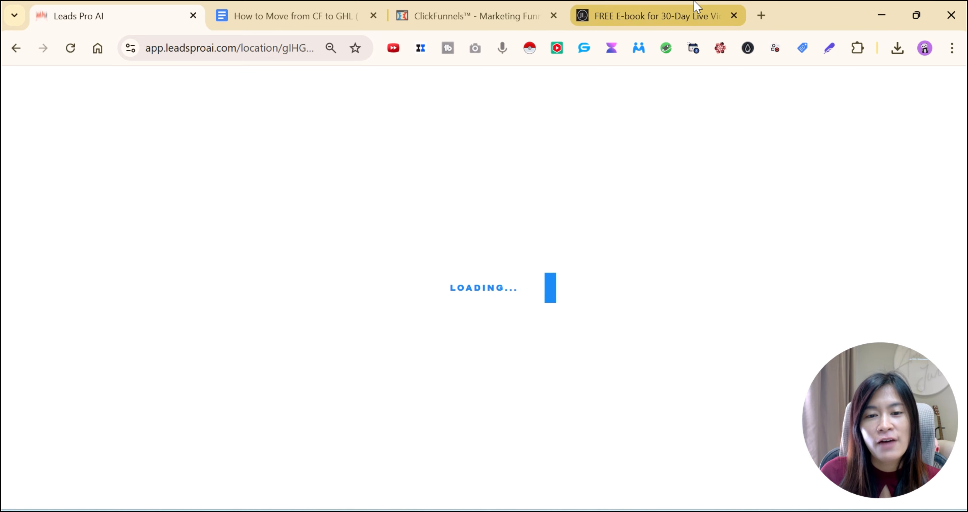
View the live 30-Day Live Video Ideas page's first-name and email opt-in popup, then scroll through the page
{"action": "mouse_move", "coordinate": [691, 17]}
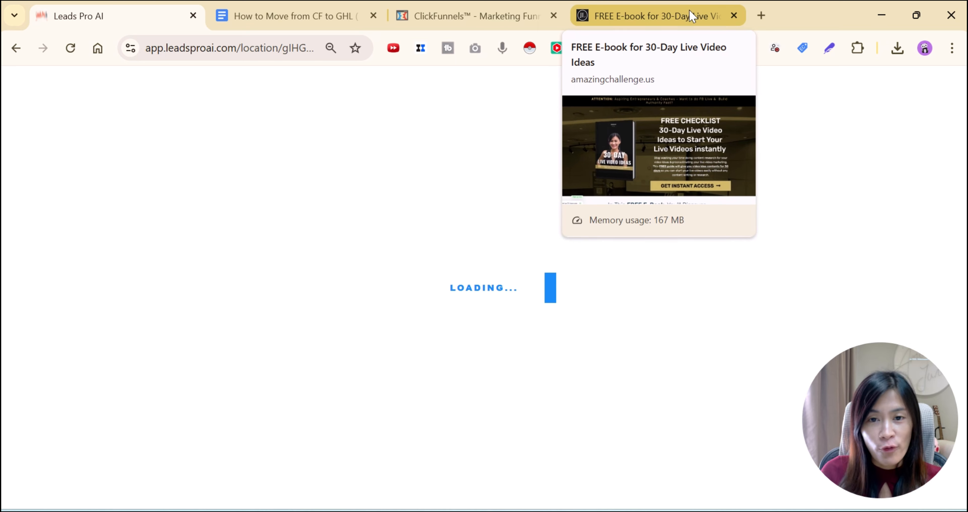
{"action": "left_click", "coordinate": [691, 16]}
{"action": "scroll", "coordinate": [826, 240], "scroll_direction": "down", "scroll_amount": 5}
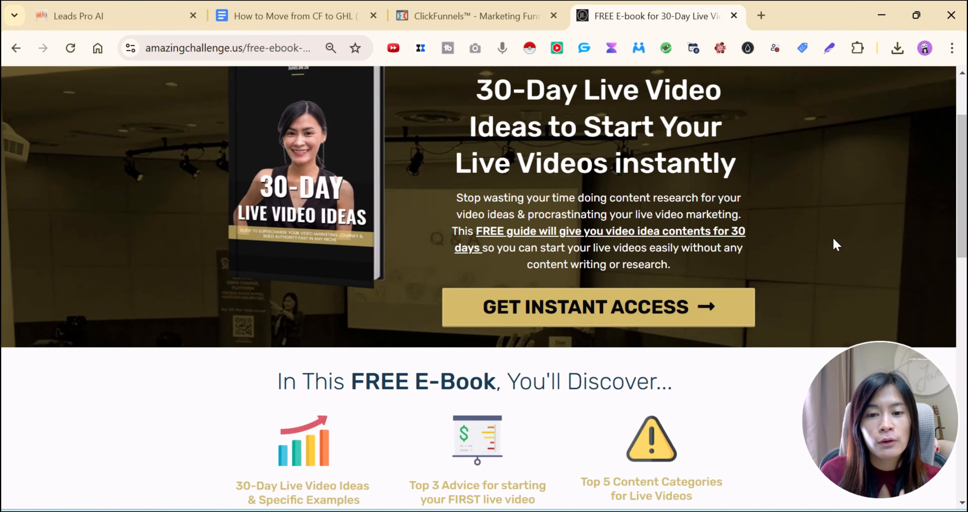
{"action": "scroll", "coordinate": [530, 263], "scroll_direction": "up", "scroll_amount": 8}
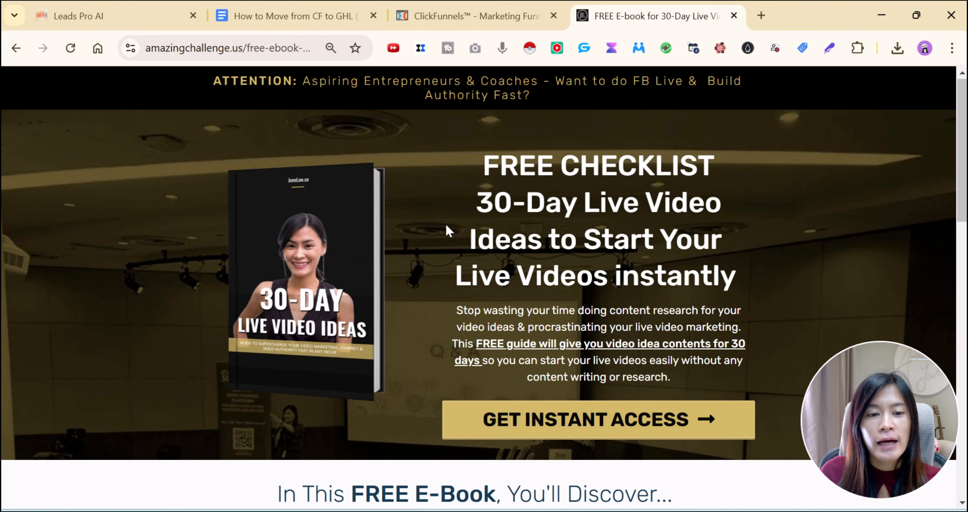
{"action": "left_click", "coordinate": [599, 428]}
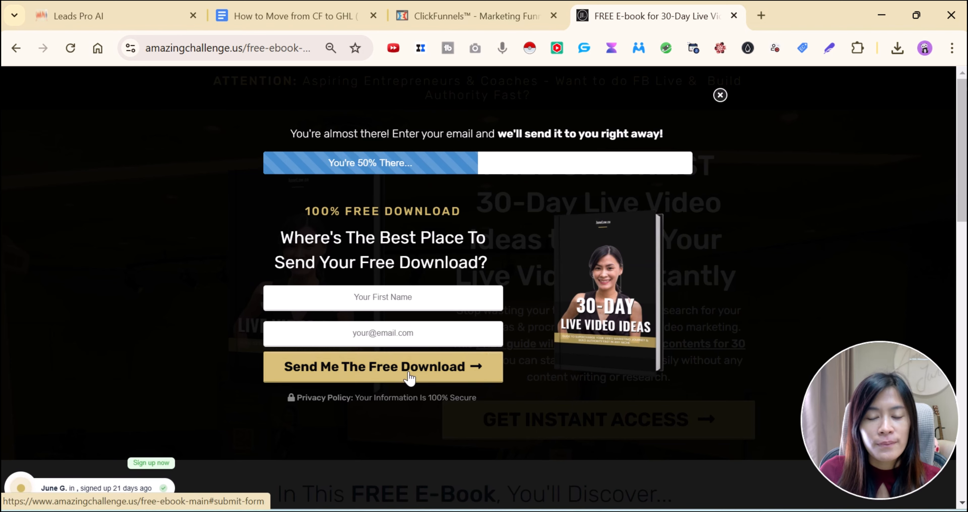
{"action": "left_click", "coordinate": [720, 95]}
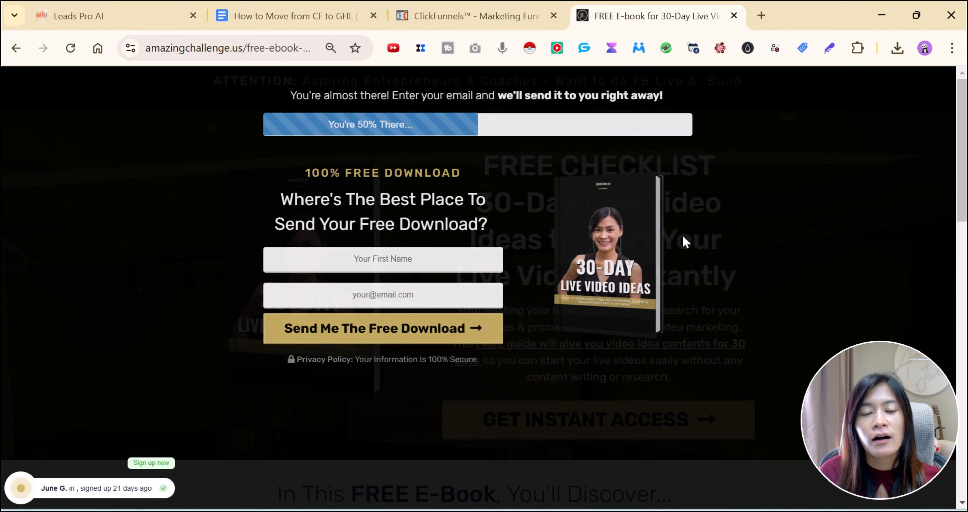
{"action": "scroll", "coordinate": [618, 360], "scroll_direction": "down", "scroll_amount": 15}
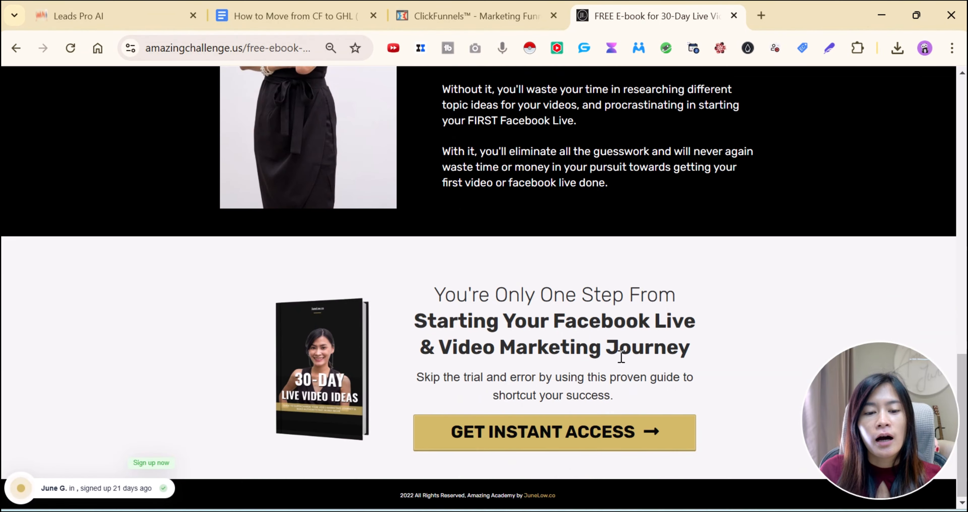
{"action": "scroll", "coordinate": [687, 253], "scroll_direction": "up", "scroll_amount": 10}
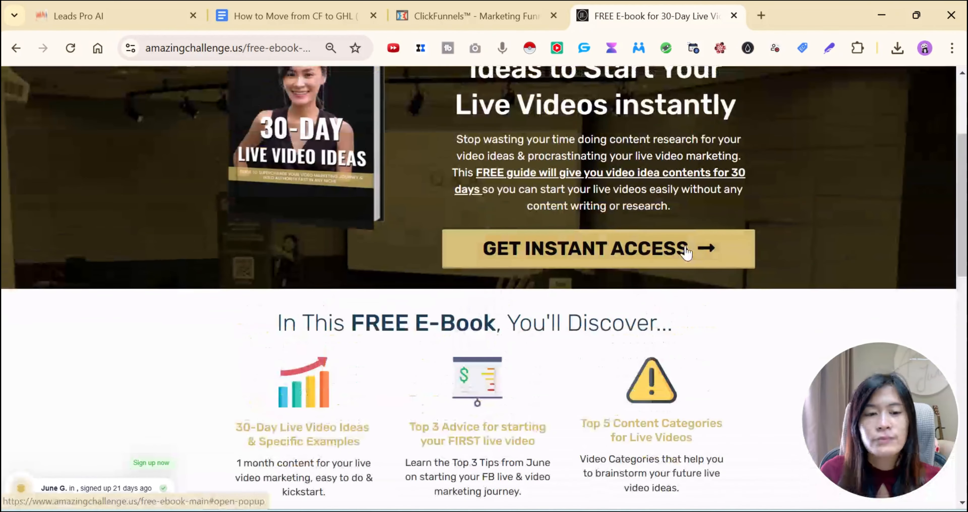
{"action": "scroll", "coordinate": [687, 253], "scroll_direction": "up", "scroll_amount": 4}
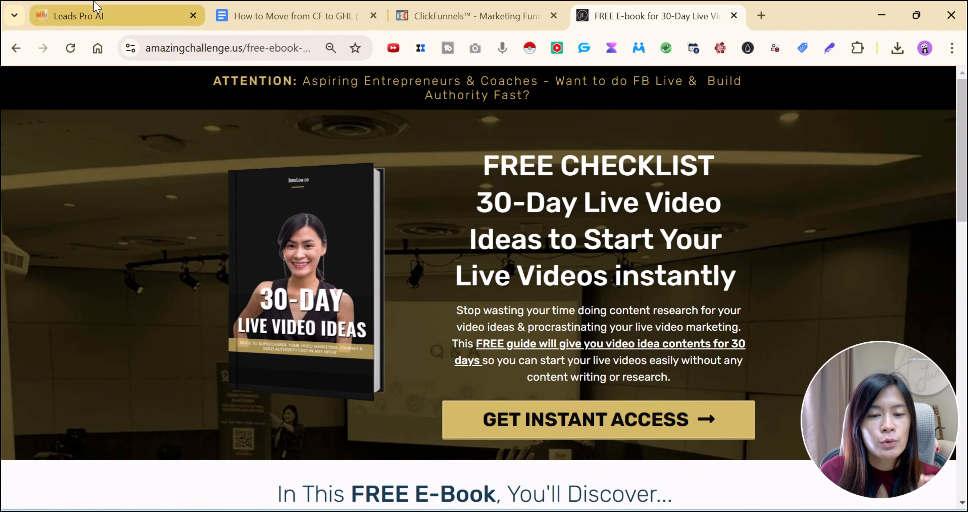
Compare the imported Squeeze Page with the live page's FREE CHECKLIST headline, then return to the ClickFunnels steps
{"action": "left_click", "coordinate": [96, 7]}
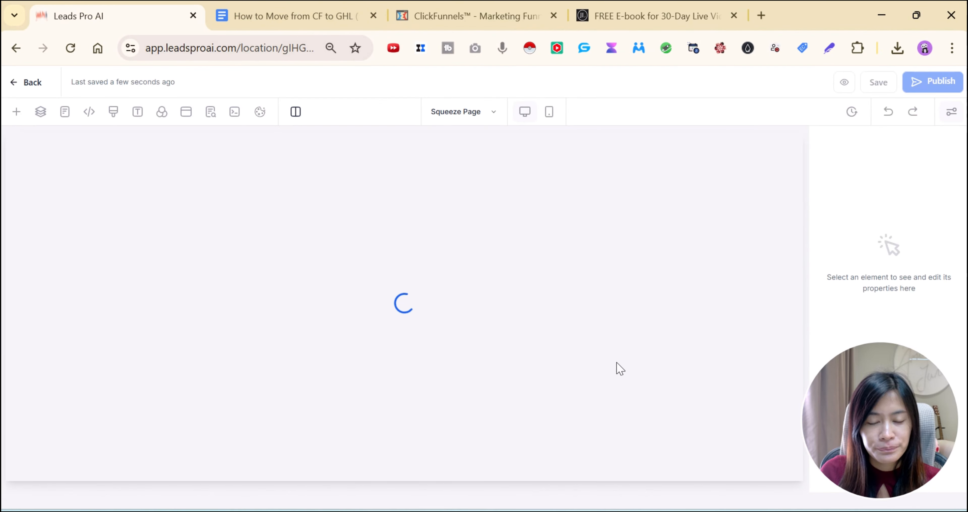
{"action": "mouse_move", "coordinate": [883, 433]}
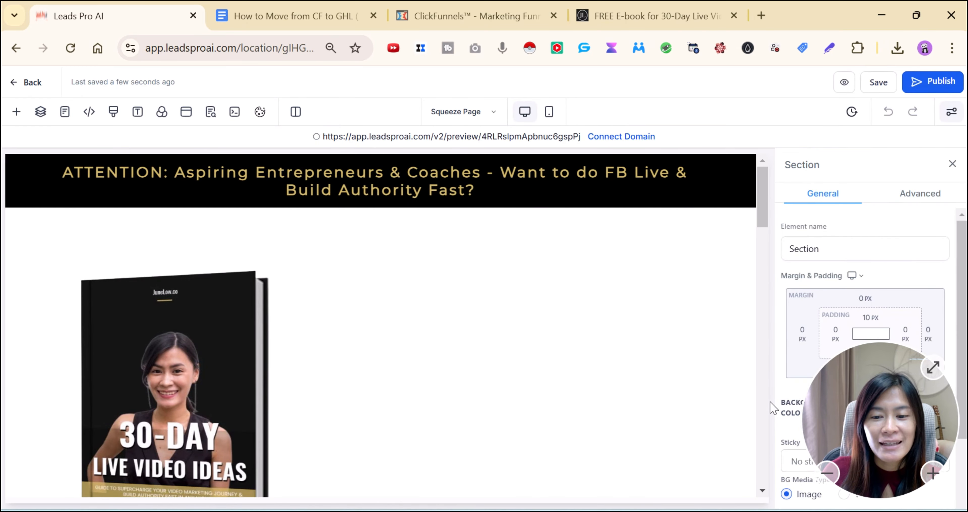
{"action": "scroll", "coordinate": [471, 272], "scroll_direction": "down", "scroll_amount": 2}
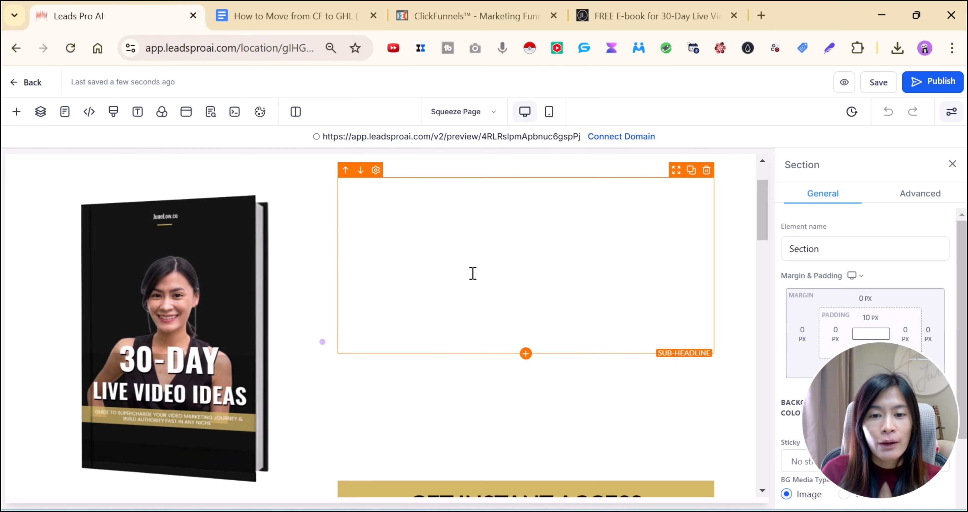
{"action": "left_click", "coordinate": [655, 15]}
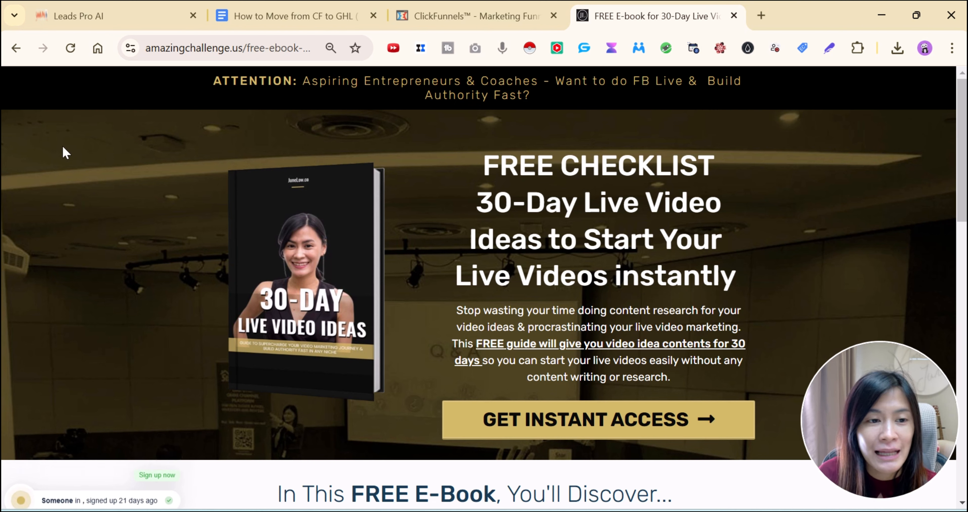
{"action": "left_click_drag", "start_coordinate": [483, 154], "coordinate": [683, 280]}
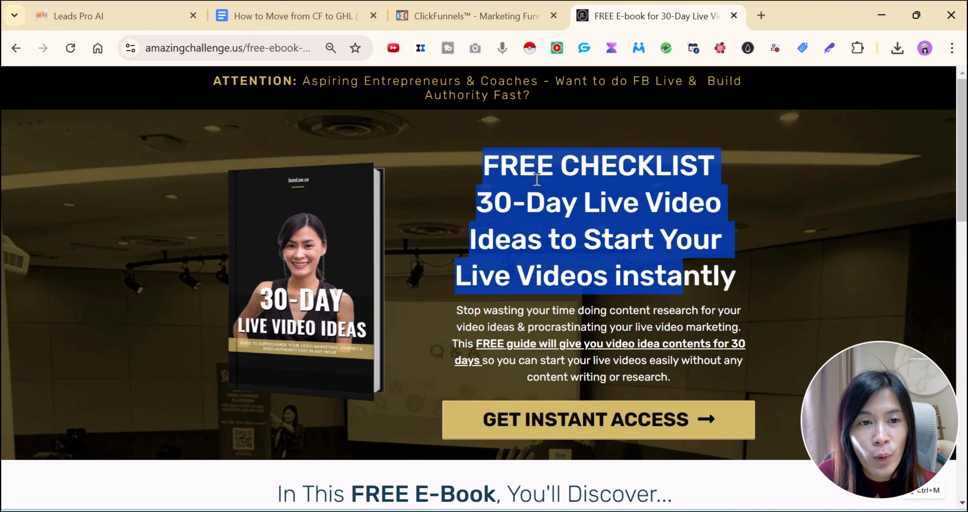
{"action": "left_click", "coordinate": [124, 19]}
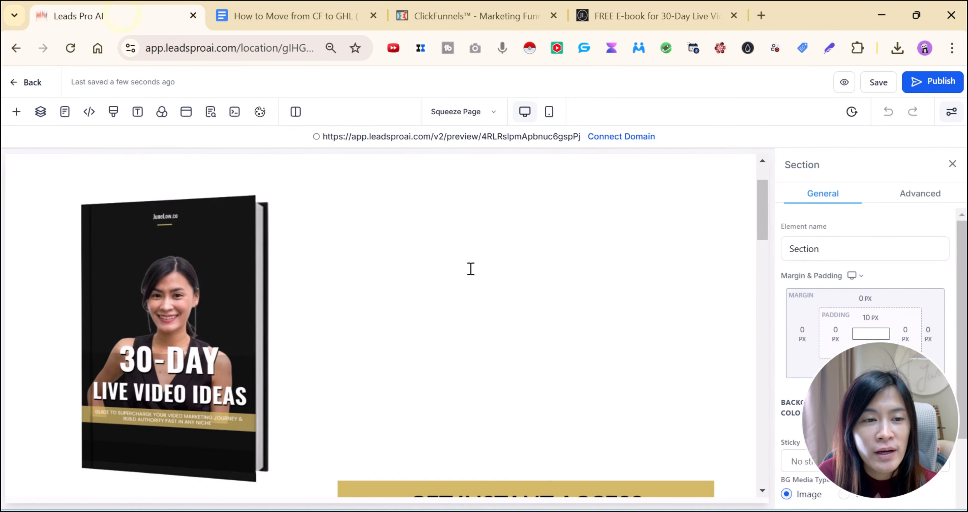
{"action": "left_click", "coordinate": [604, 7]}
{"action": "left_click", "coordinate": [91, 155]}
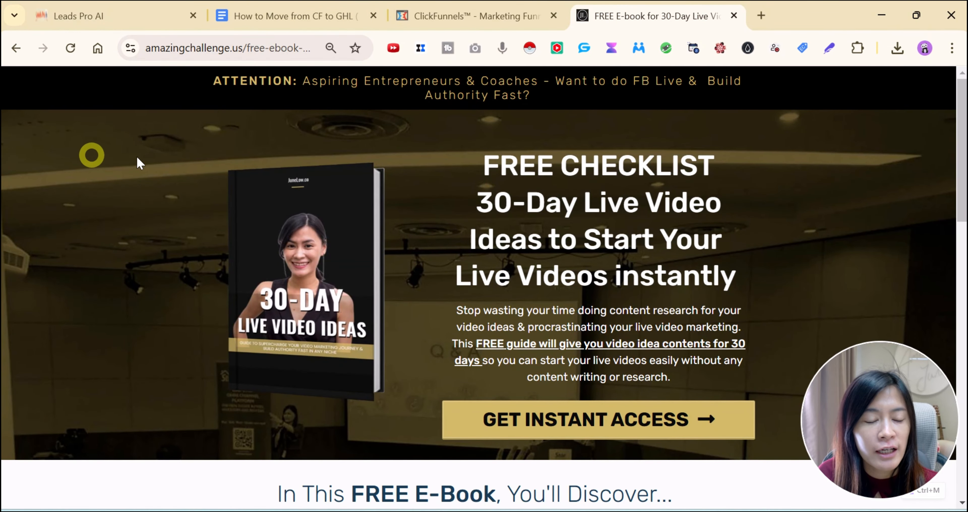
{"action": "left_click", "coordinate": [455, 6]}
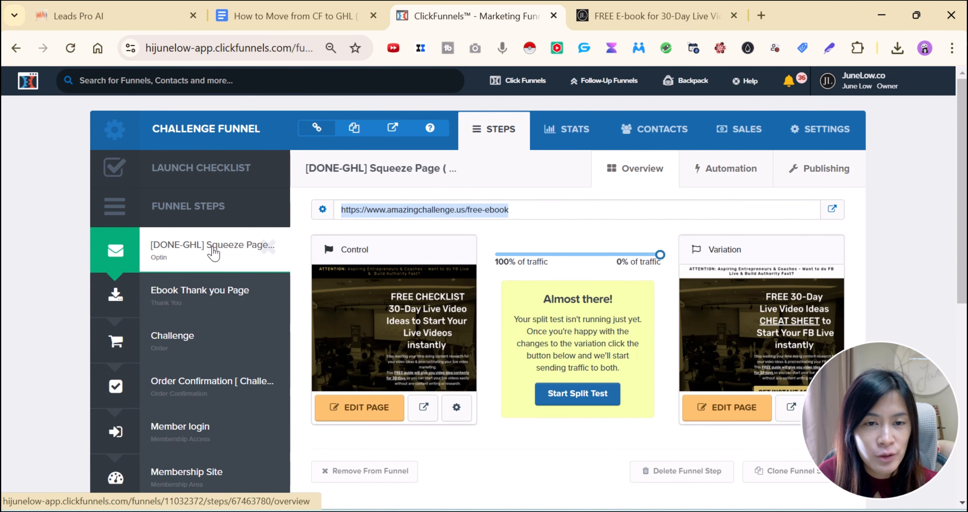
Copy the ClickFunnels hero section's BG Image URL (Untitled-design.png) into a new browser tab
{"action": "left_click", "coordinate": [353, 408]}
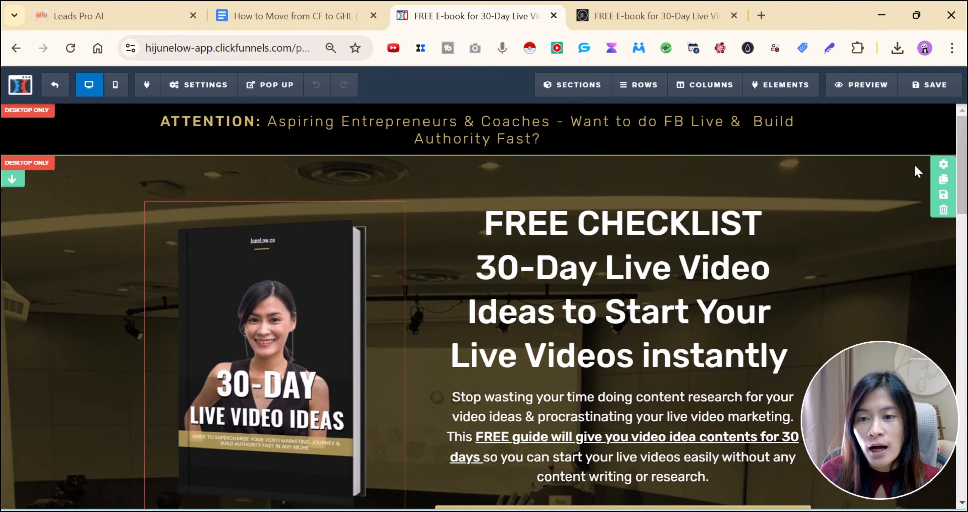
{"action": "left_click", "coordinate": [937, 170]}
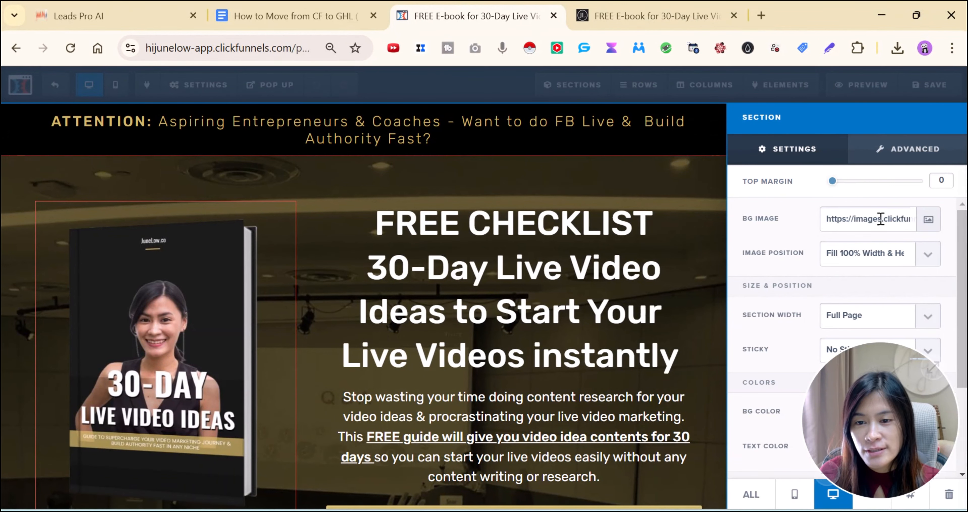
{"action": "key", "text": "ctrl+a"}
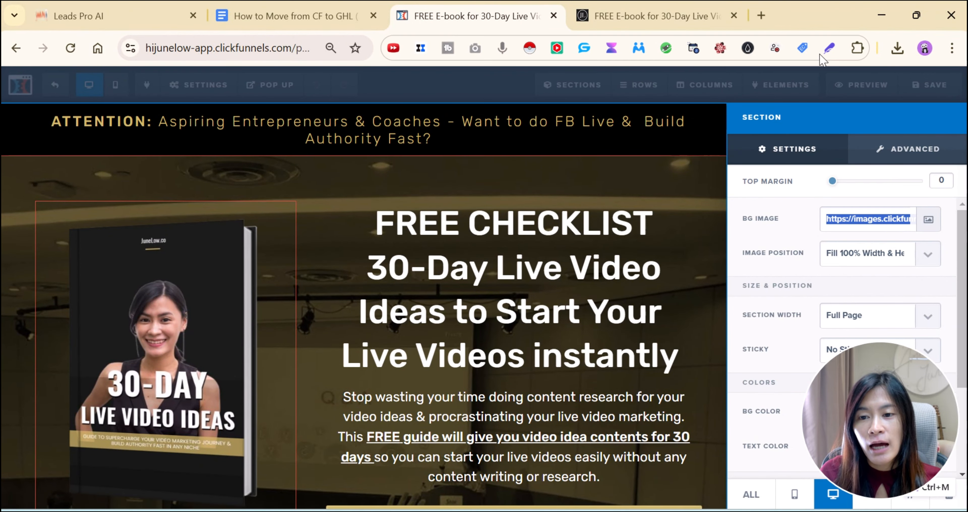
{"action": "left_click", "coordinate": [761, 15]}
{"action": "key", "text": "ctrl+v"}
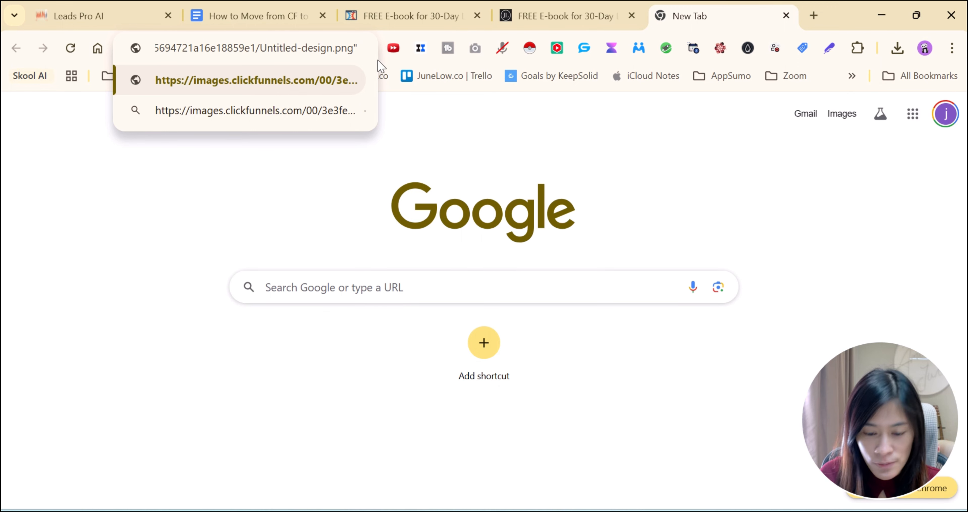
Load the background image, save it to the Desktop as bg2, and close its tab
{"action": "key", "text": "BackSpace"}
{"action": "key", "text": "Return"}
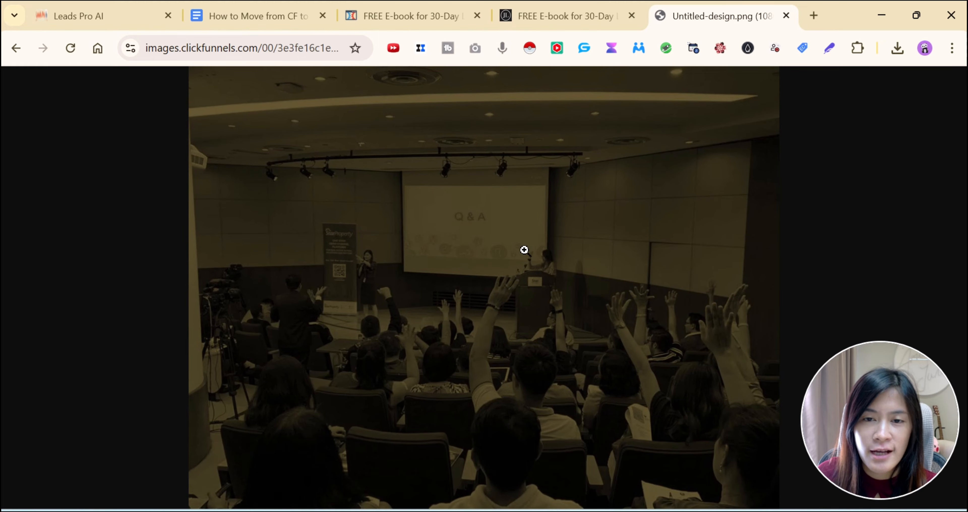
{"action": "right_click", "coordinate": [524, 250]}
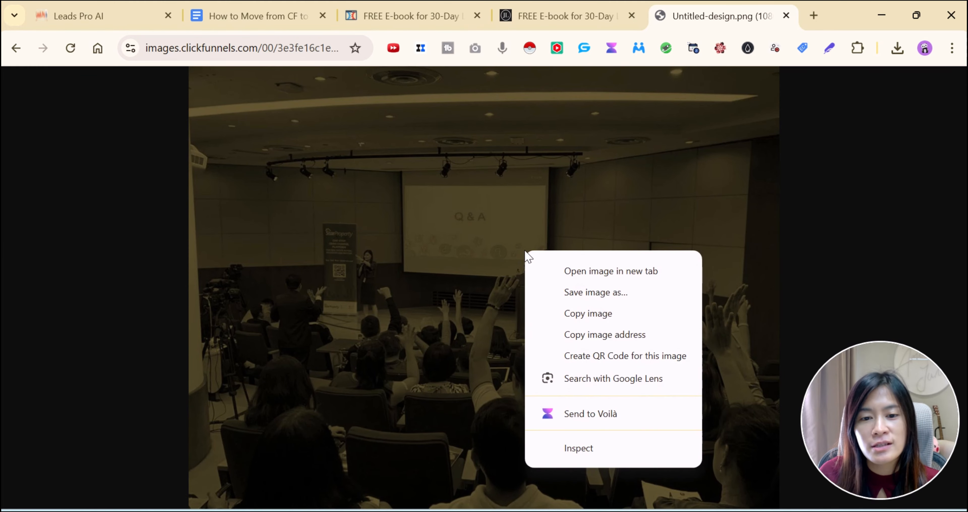
{"action": "left_click", "coordinate": [565, 291]}
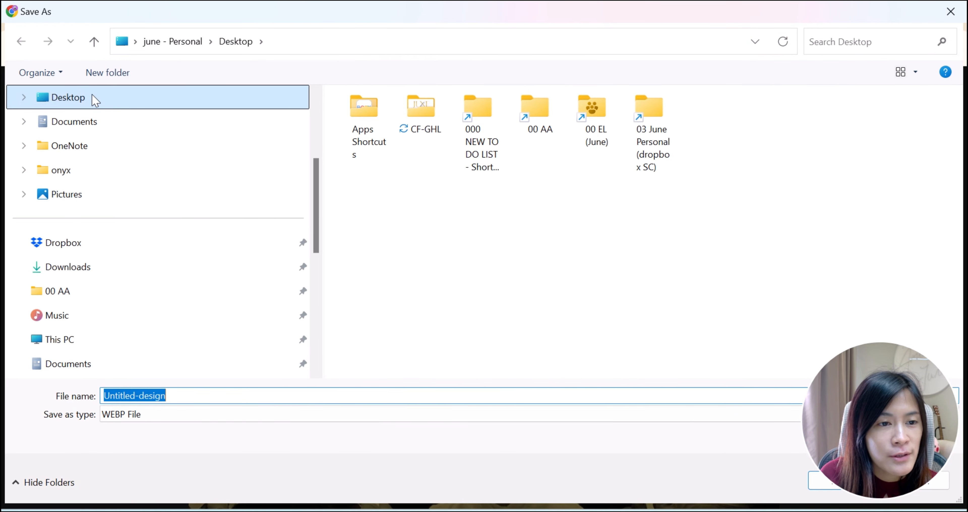
{"action": "left_click", "coordinate": [93, 97]}
{"action": "double_click", "coordinate": [166, 396]}
{"action": "type", "text": "bg2"}
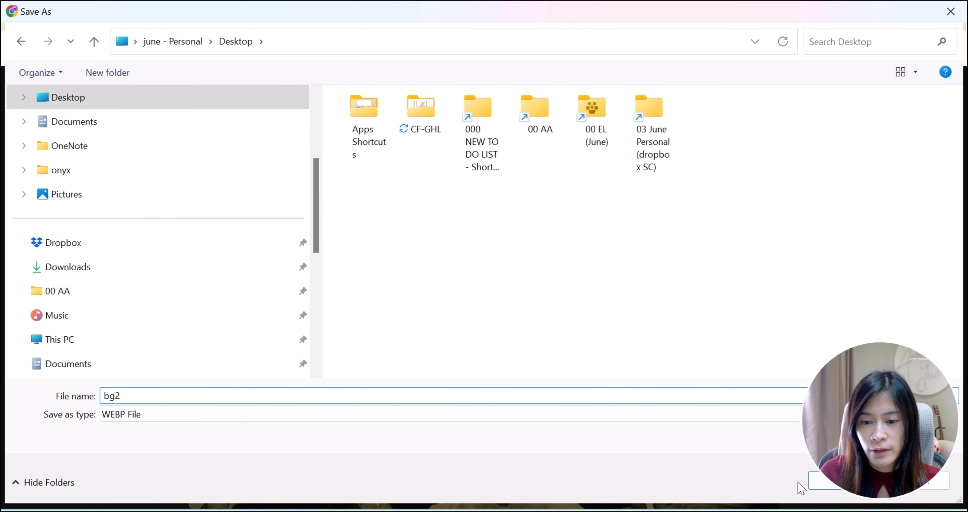
{"action": "left_click", "coordinate": [815, 485]}
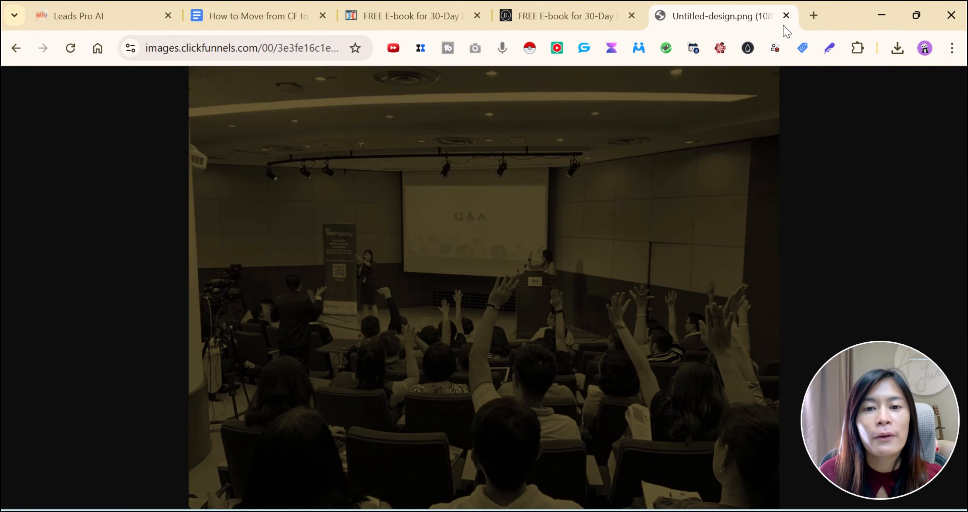
{"action": "left_click", "coordinate": [786, 15]}
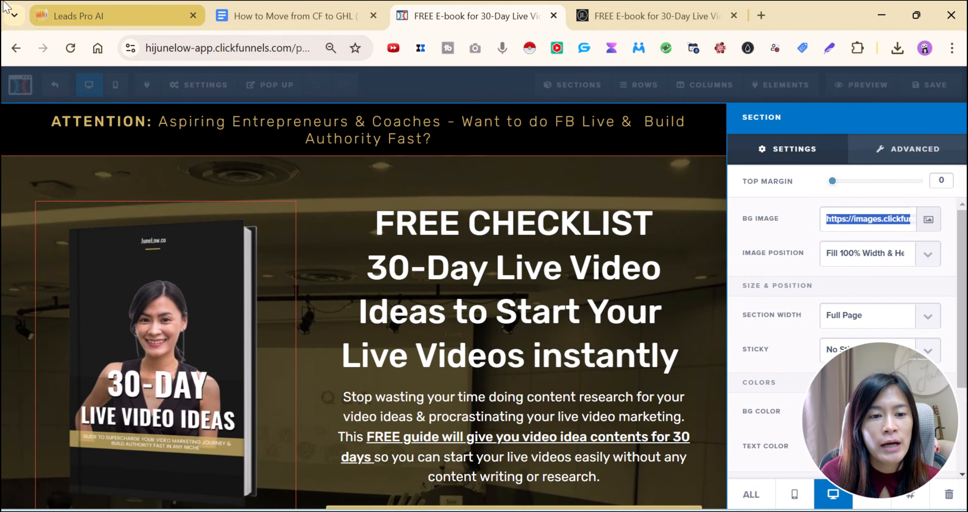
In the Leads Pro AI section settings, open Media Storage from the BG Media URL field
{"action": "left_click", "coordinate": [205, 17]}
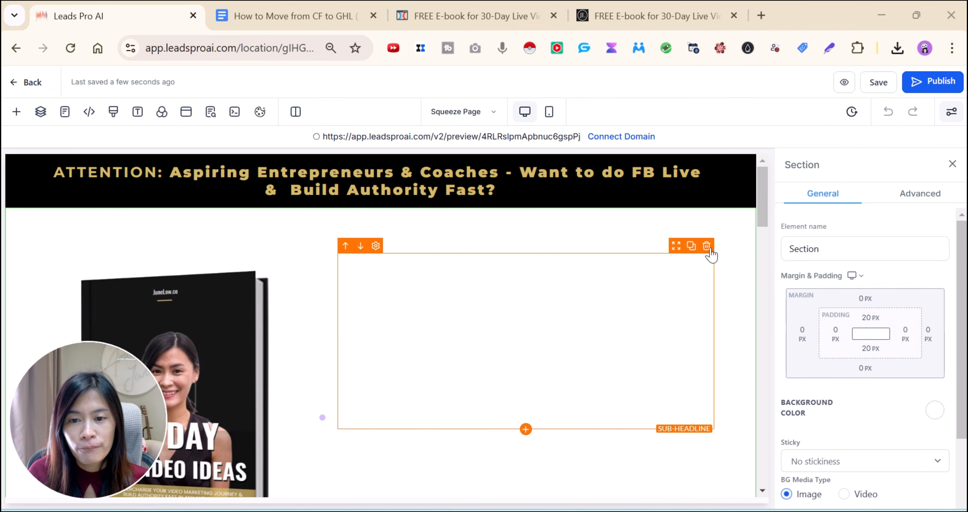
{"action": "scroll", "coordinate": [865, 360], "scroll_direction": "down", "scroll_amount": 2}
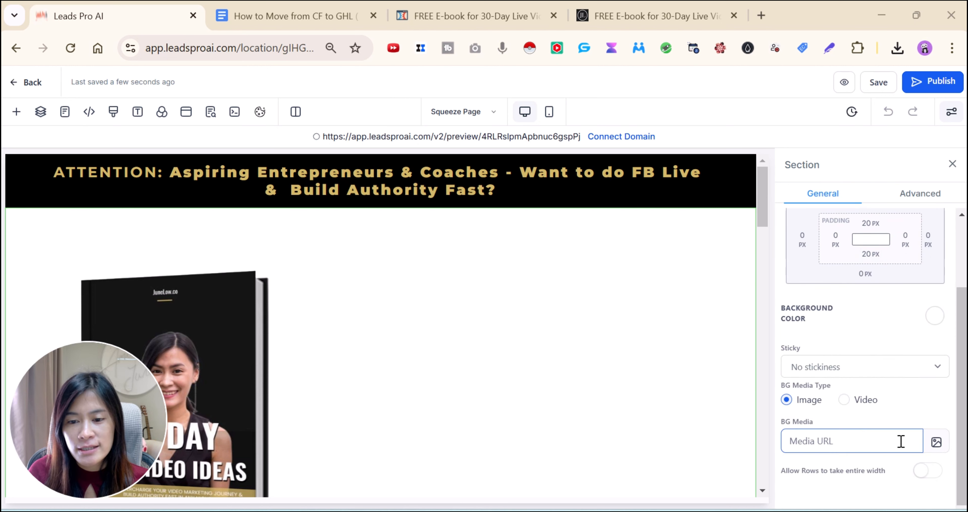
{"action": "left_click", "coordinate": [938, 442]}
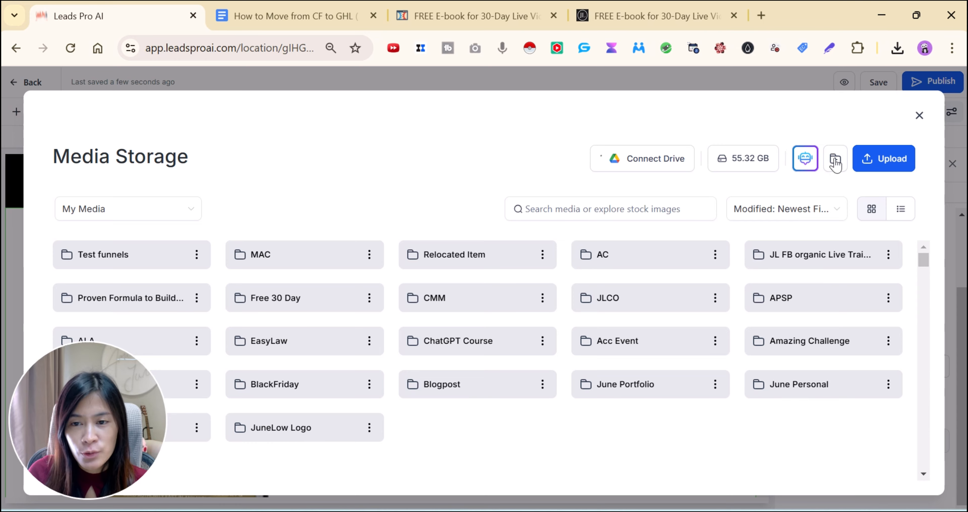
Start and cancel a new media folder, then open Test funnels and abandon an image upload
{"action": "left_click", "coordinate": [836, 160]}
{"action": "left_click", "coordinate": [552, 286]}
{"action": "type", "text": "effdsf"}
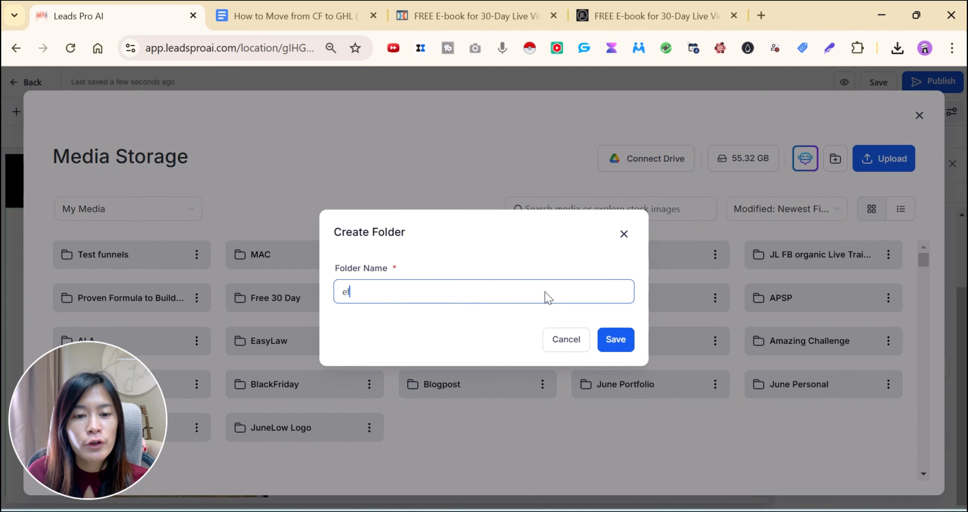
{"action": "left_click", "coordinate": [566, 340]}
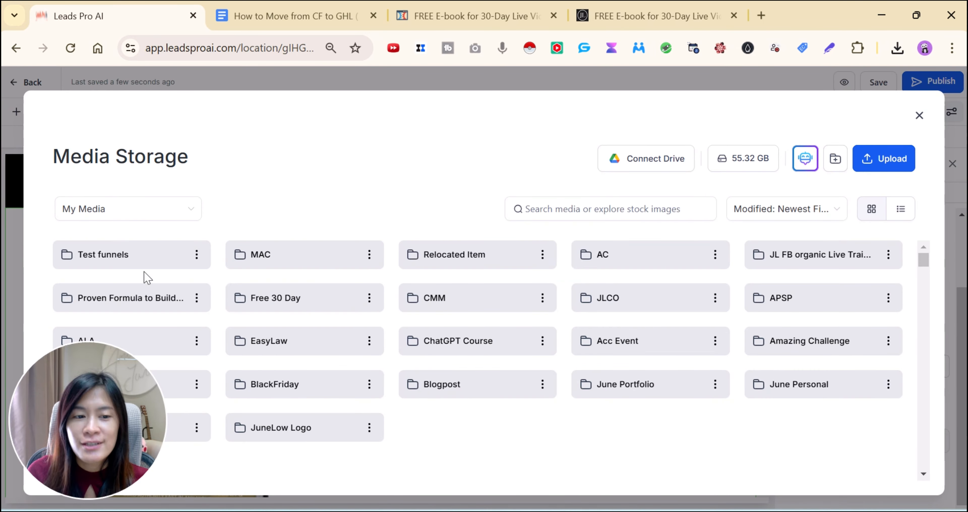
{"action": "left_click", "coordinate": [142, 253]}
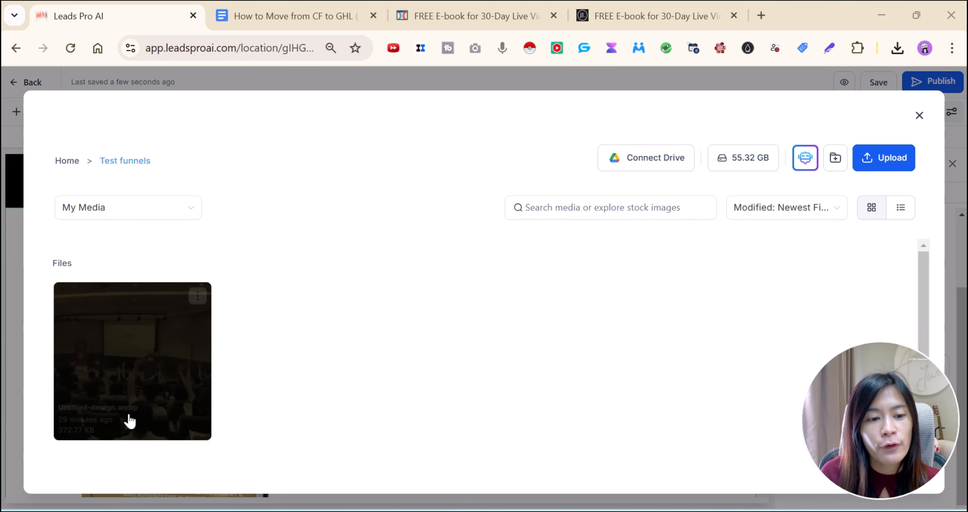
{"action": "left_click", "coordinate": [896, 161]}
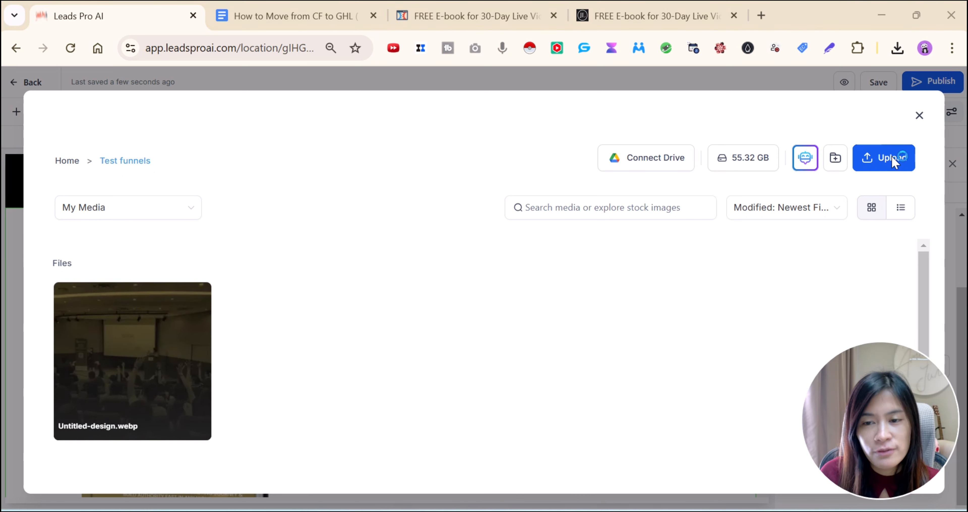
{"action": "left_click", "coordinate": [892, 160]}
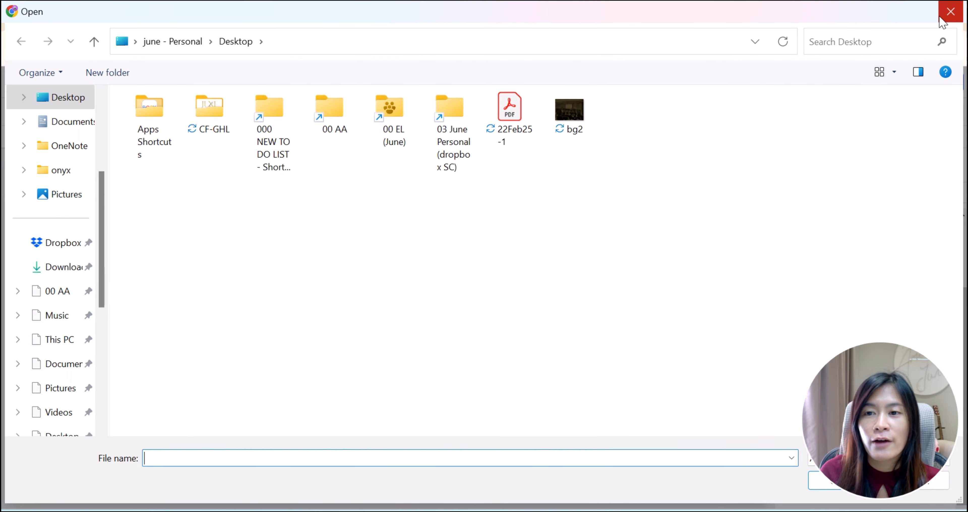
{"action": "left_click", "coordinate": [950, 12]}
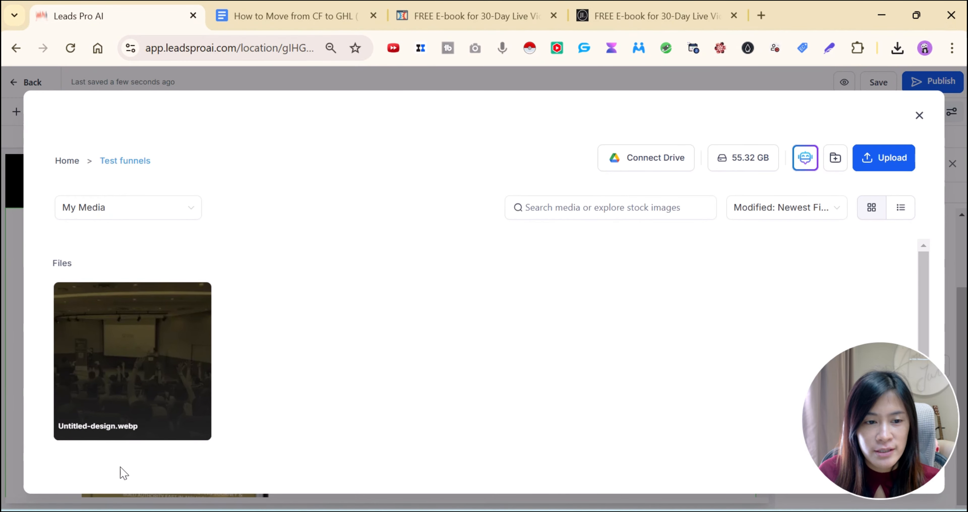
Copy the link of Untitled-design.webp, then close the preview and Media Storage
{"action": "left_click", "coordinate": [119, 344]}
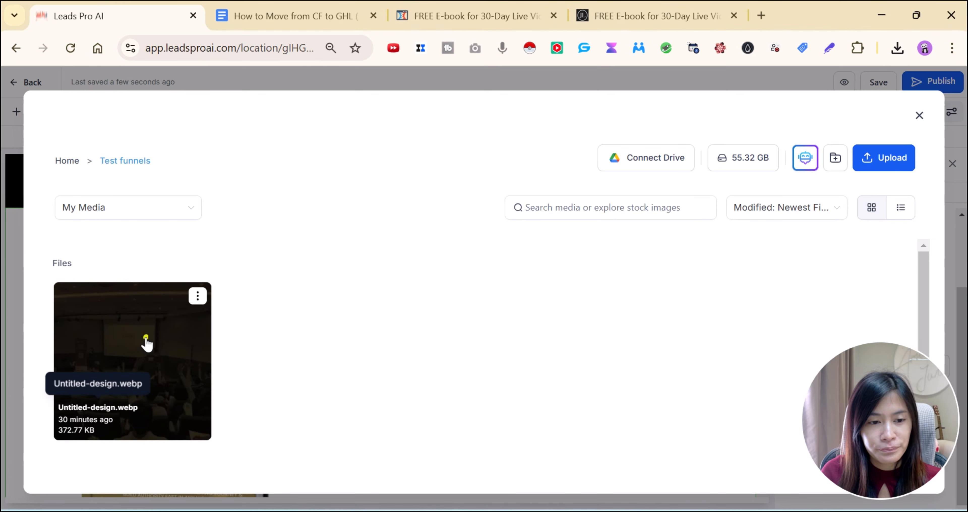
{"action": "left_click", "coordinate": [174, 313]}
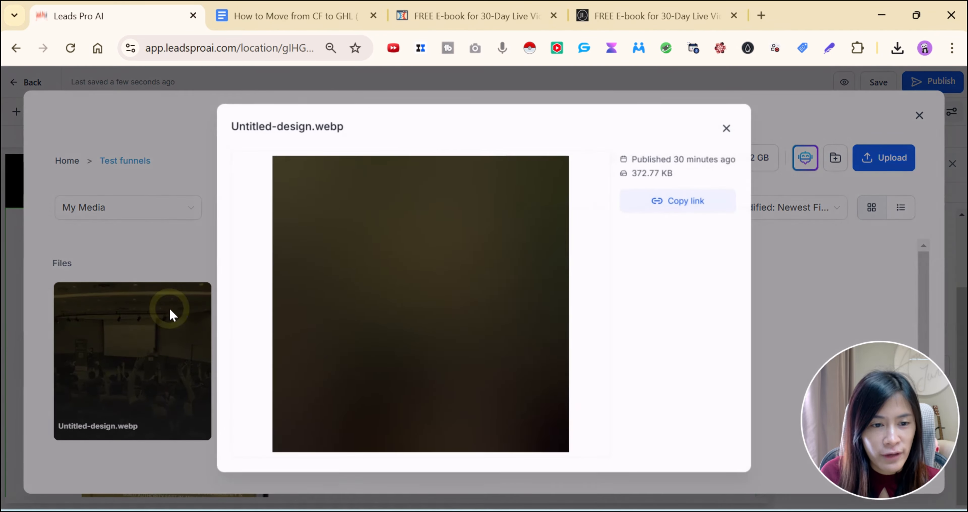
{"action": "left_click", "coordinate": [696, 233]}
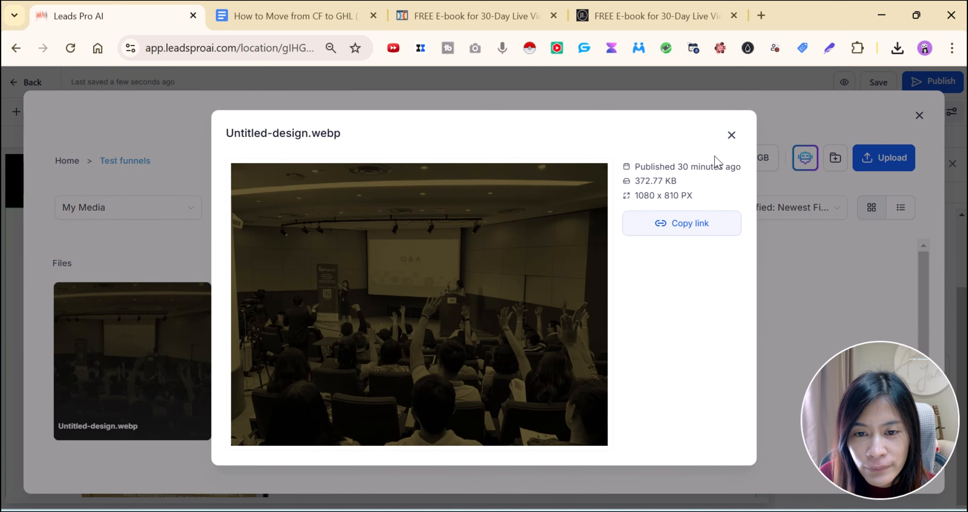
{"action": "left_click", "coordinate": [731, 135]}
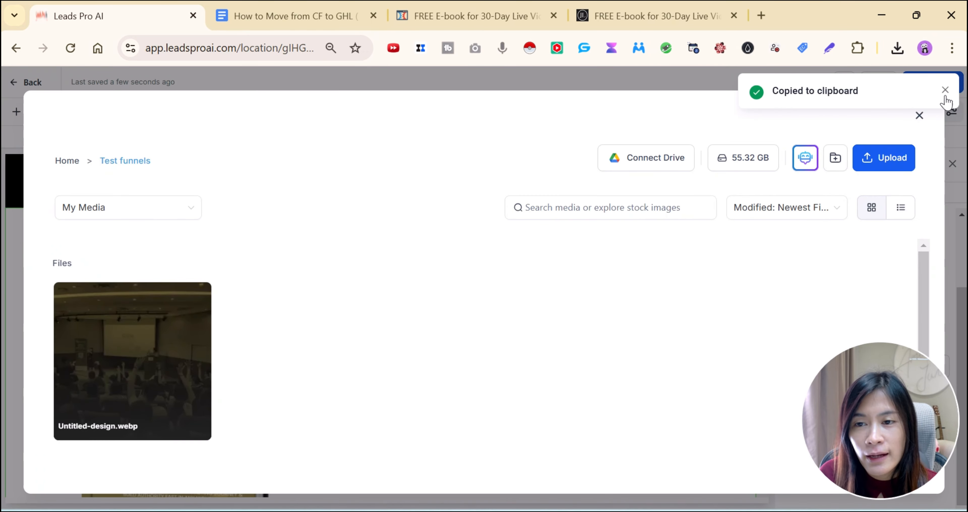
{"action": "left_click", "coordinate": [920, 116]}
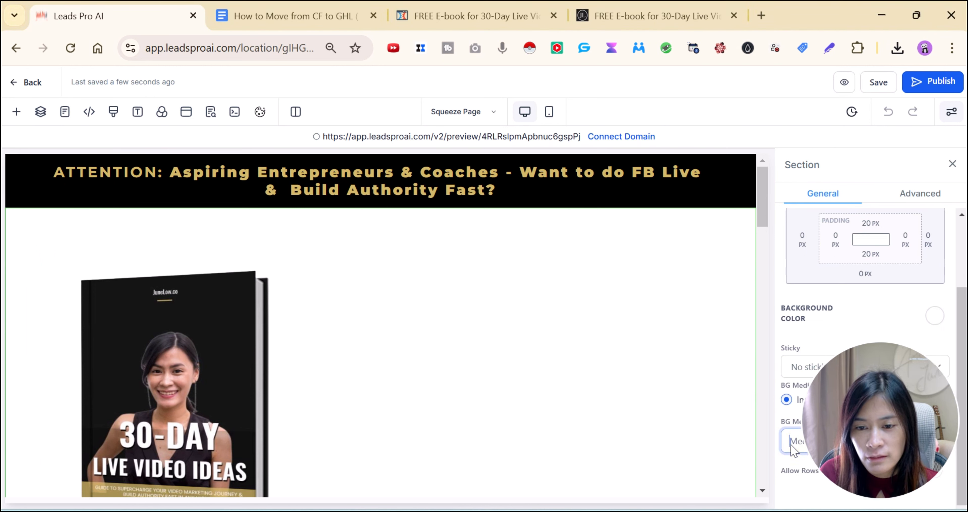
Paste the Untitled-design.webp link into the BG Media URL field as the hero section's background
{"action": "left_click_drag", "start_coordinate": [904, 413], "coordinate": [157, 431]}
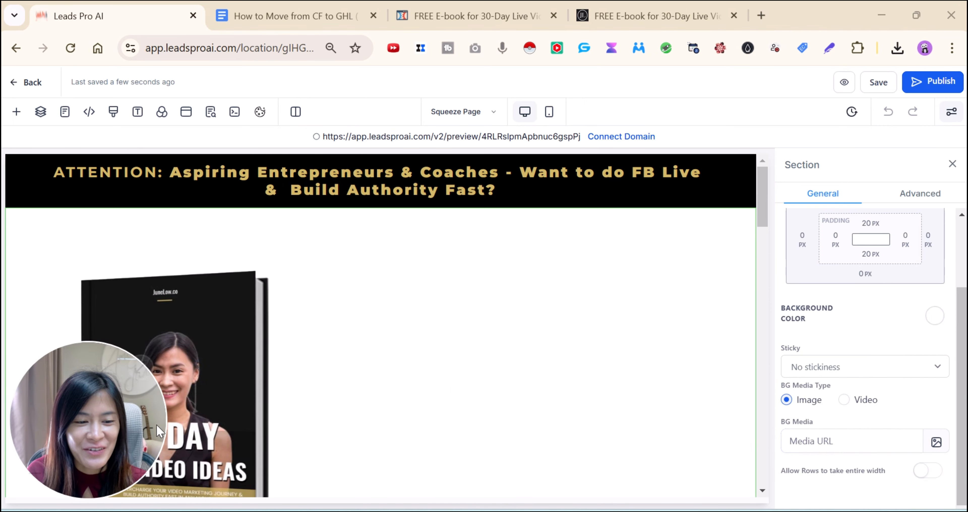
{"action": "left_click", "coordinate": [849, 442]}
{"action": "key", "text": "ctrl+v"}
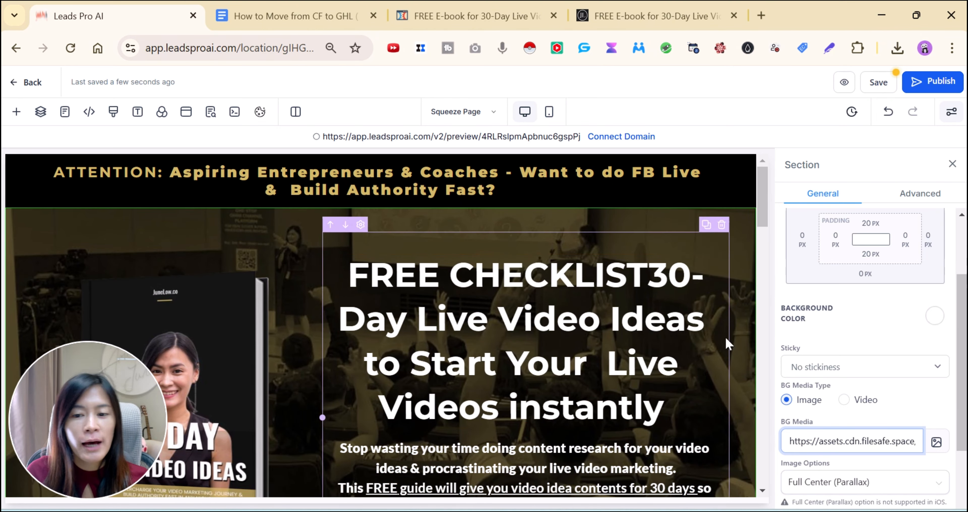
{"action": "scroll", "coordinate": [729, 375], "scroll_direction": "down", "scroll_amount": 3}
{"action": "scroll", "coordinate": [733, 386], "scroll_direction": "up", "scroll_amount": 3}
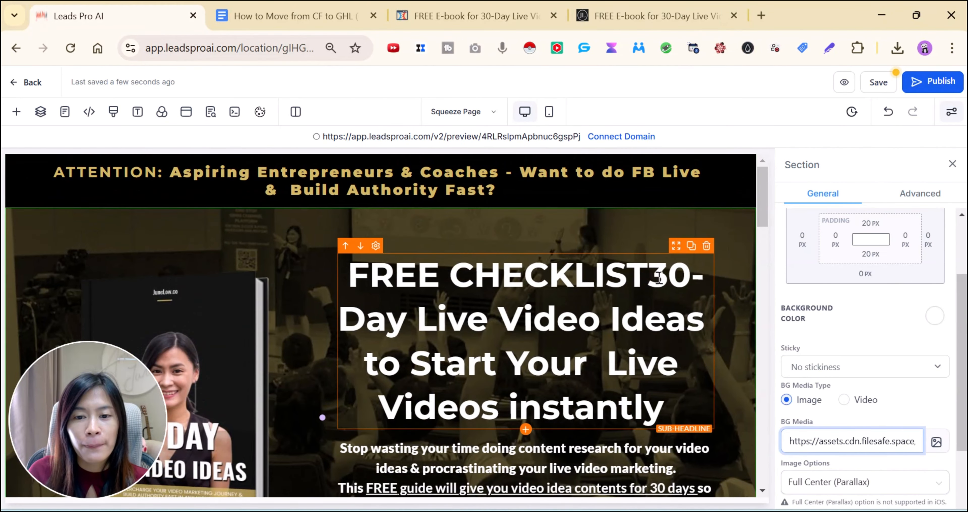
{"action": "left_click", "coordinate": [644, 267]}
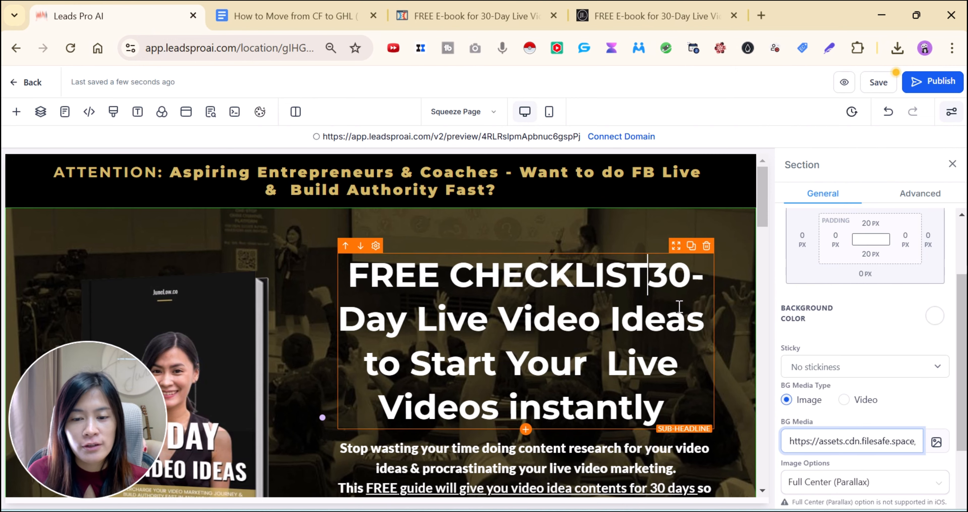
{"action": "scroll", "coordinate": [682, 318], "scroll_direction": "down", "scroll_amount": 4}
Inspect the closing headline's styling on the original e-book page, then return to Leads Pro AI
{"action": "scroll", "coordinate": [672, 377], "scroll_direction": "down", "scroll_amount": 15}
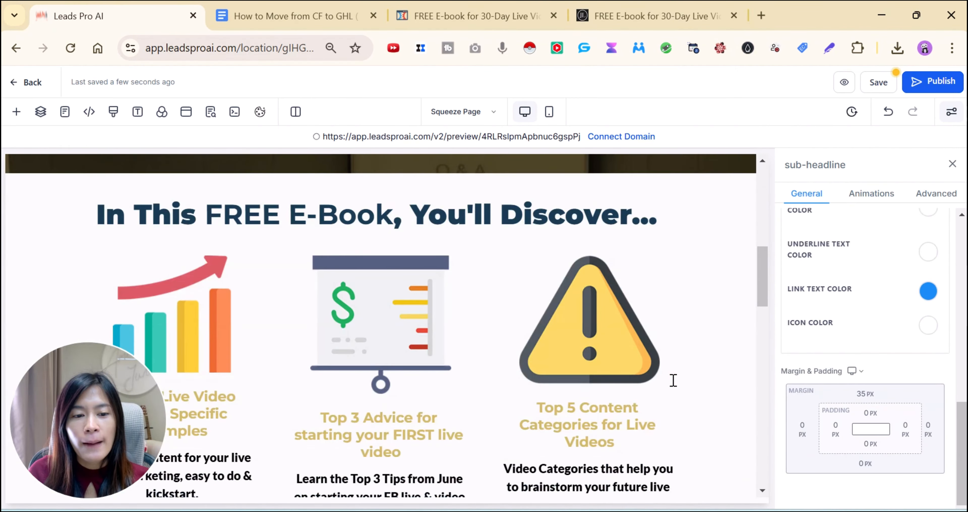
{"action": "scroll", "coordinate": [672, 377], "scroll_direction": "up", "scroll_amount": 5}
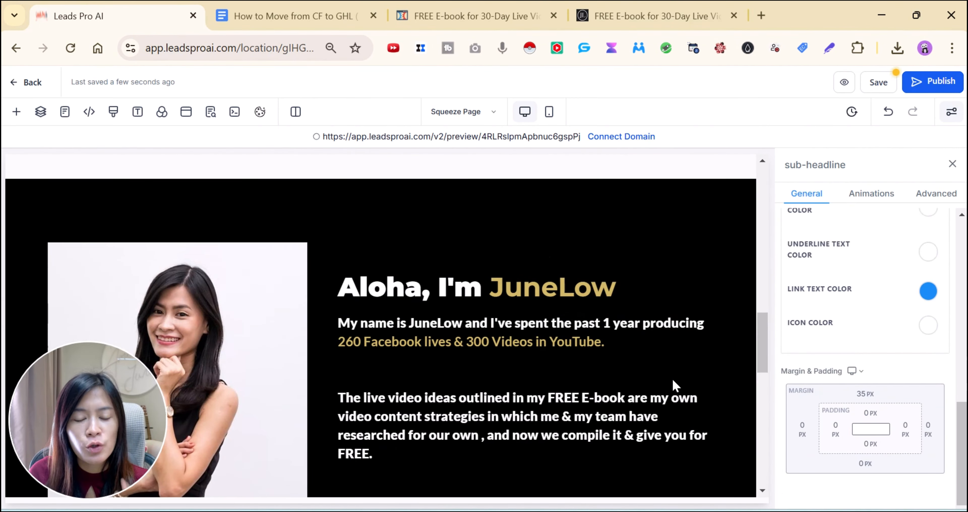
{"action": "scroll", "coordinate": [672, 378], "scroll_direction": "down", "scroll_amount": 10}
{"action": "scroll", "coordinate": [672, 391], "scroll_direction": "up", "scroll_amount": 2}
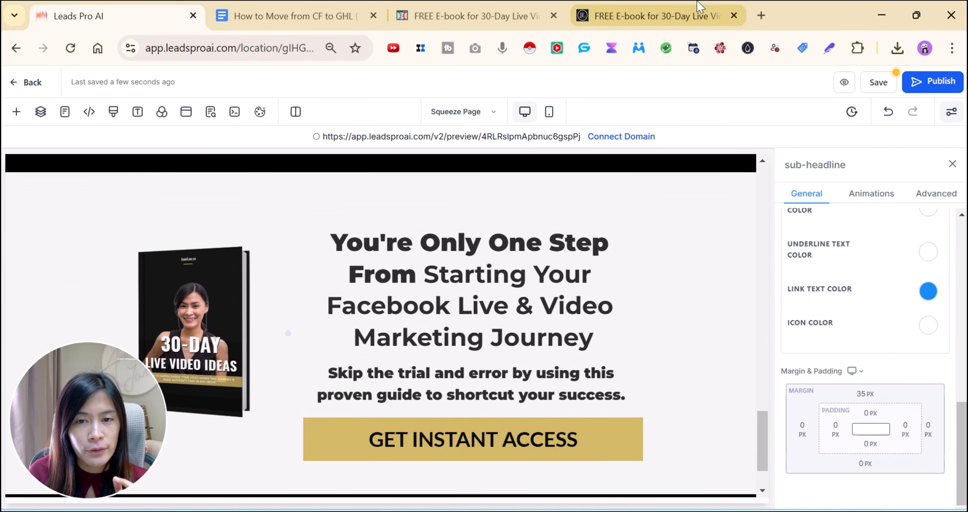
{"action": "left_click", "coordinate": [701, 17]}
{"action": "scroll", "coordinate": [789, 323], "scroll_direction": "down", "scroll_amount": 20}
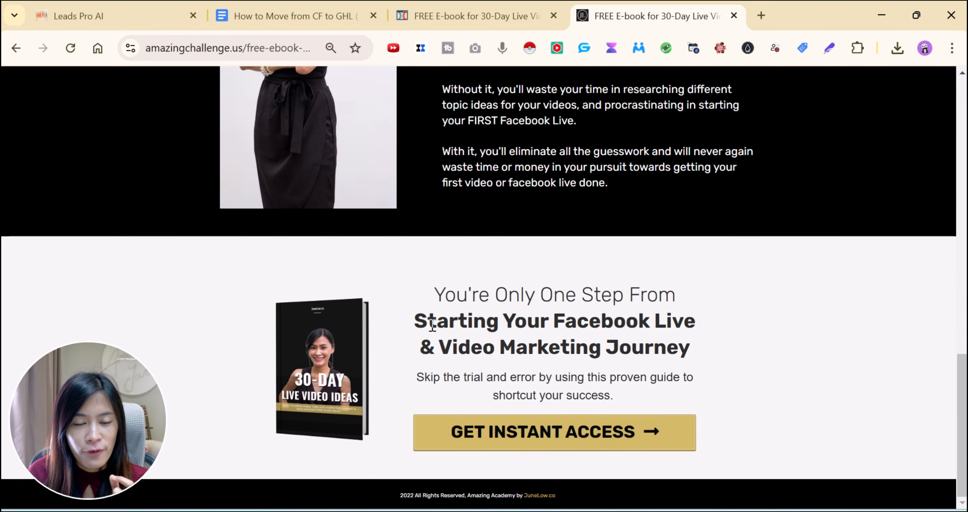
{"action": "triple_click", "coordinate": [418, 325]}
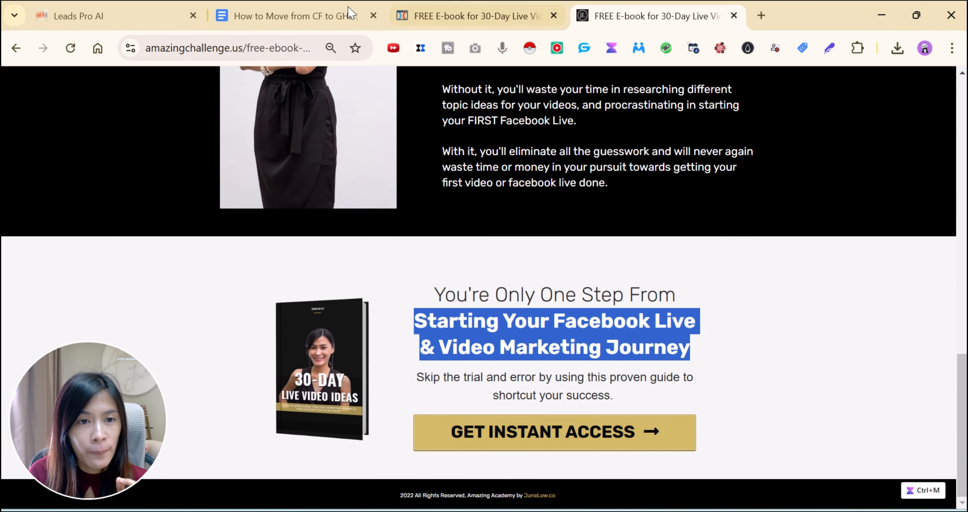
{"action": "left_click", "coordinate": [160, 9]}
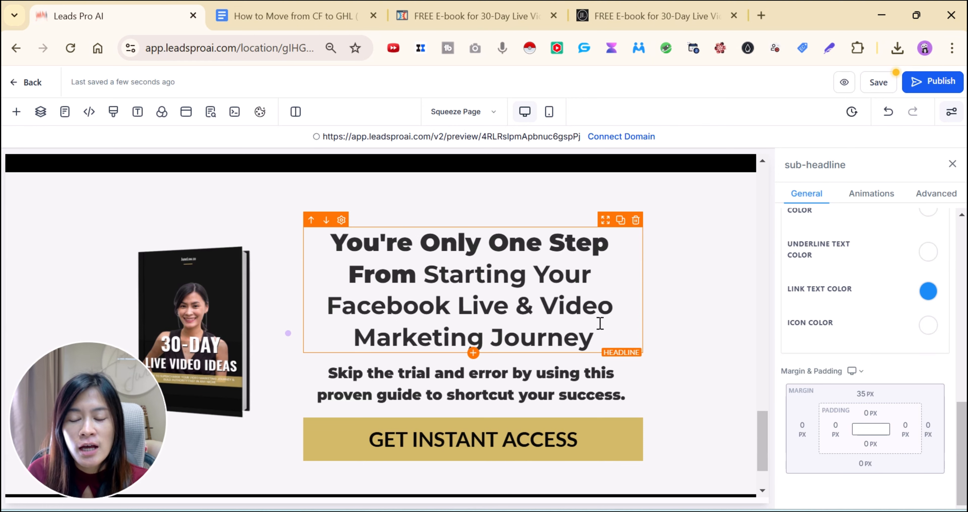
Set the closing headline's font weight to 500 - Medium, checking it against the original
{"action": "scroll", "coordinate": [864, 338], "scroll_direction": "up", "scroll_amount": 8}
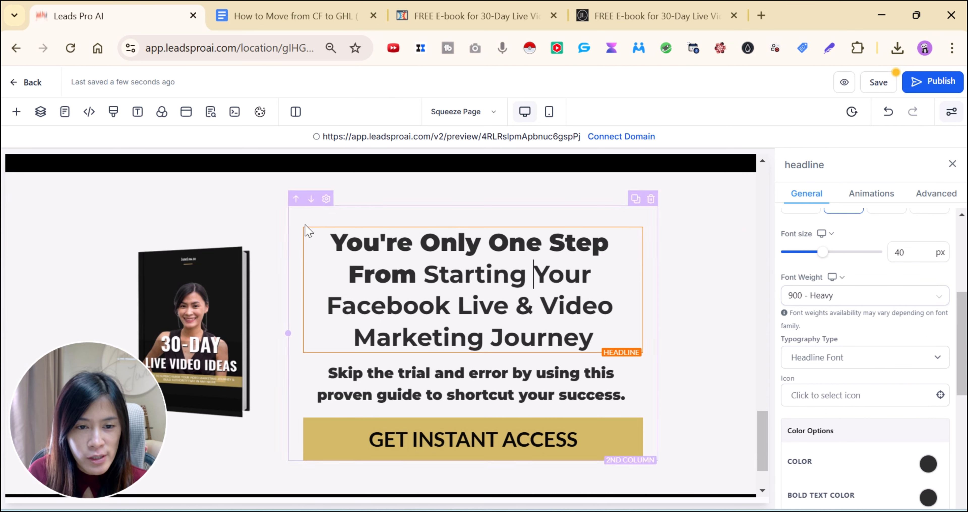
{"action": "left_click", "coordinate": [808, 298]}
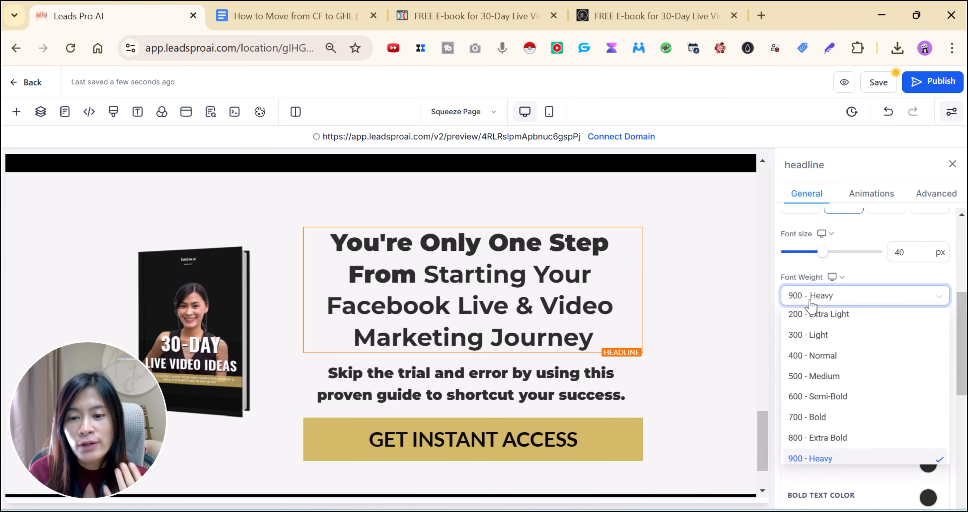
{"action": "left_click", "coordinate": [824, 377]}
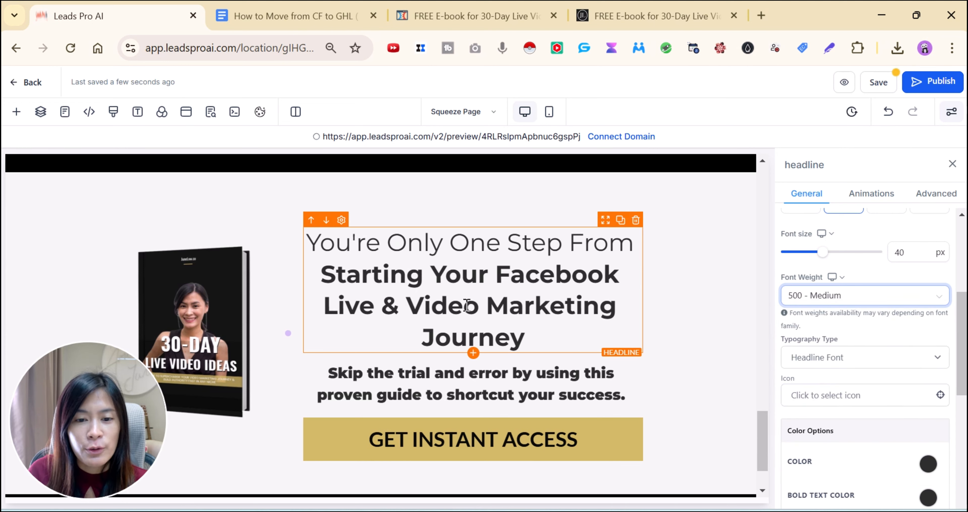
{"action": "left_click", "coordinate": [646, 16]}
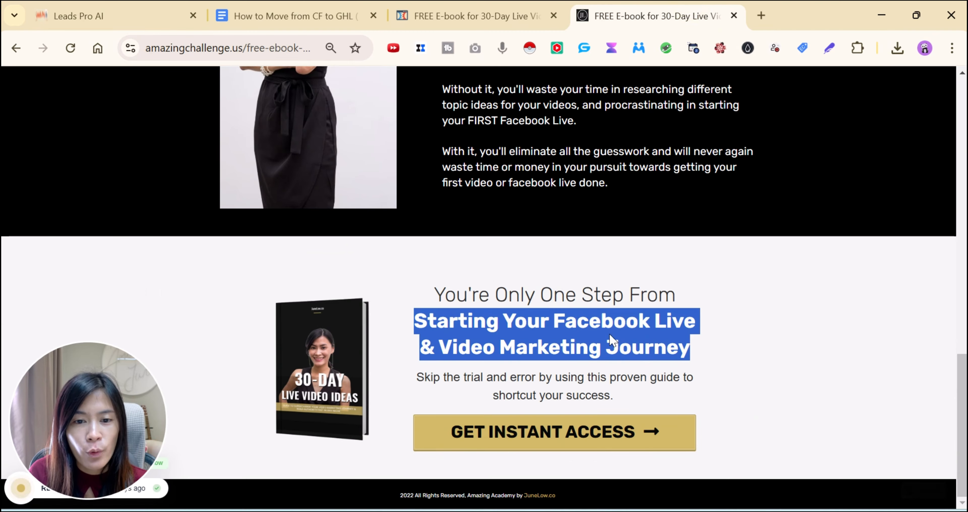
{"action": "left_click", "coordinate": [123, 13]}
Set the 'Skip the trial and error' subheadline to 500 - Medium weight as well
{"action": "left_click", "coordinate": [513, 374]}
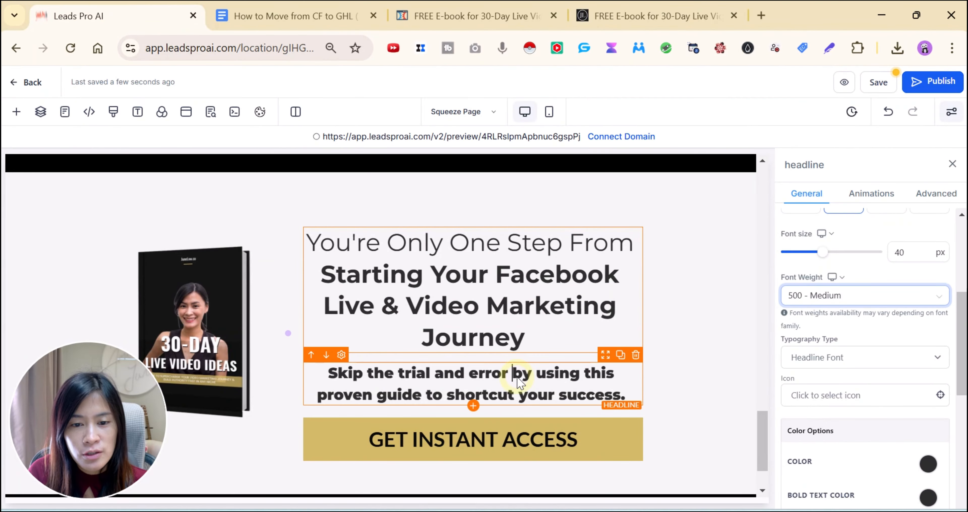
{"action": "left_click", "coordinate": [664, 7]}
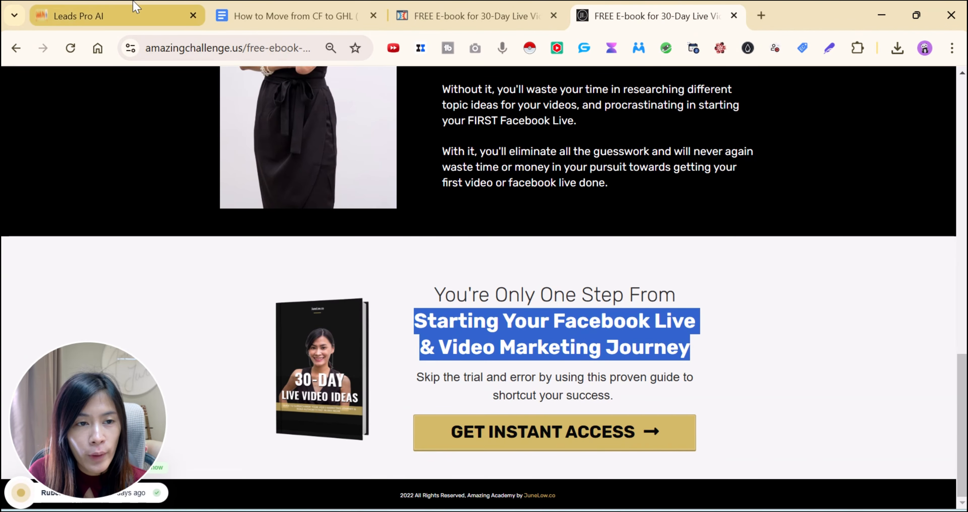
{"action": "left_click", "coordinate": [128, 9]}
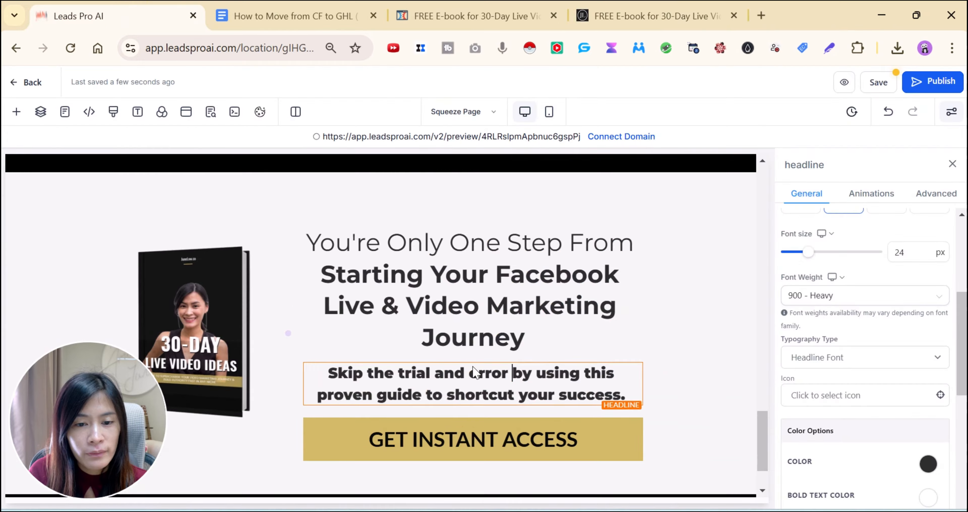
{"action": "left_click", "coordinate": [811, 301]}
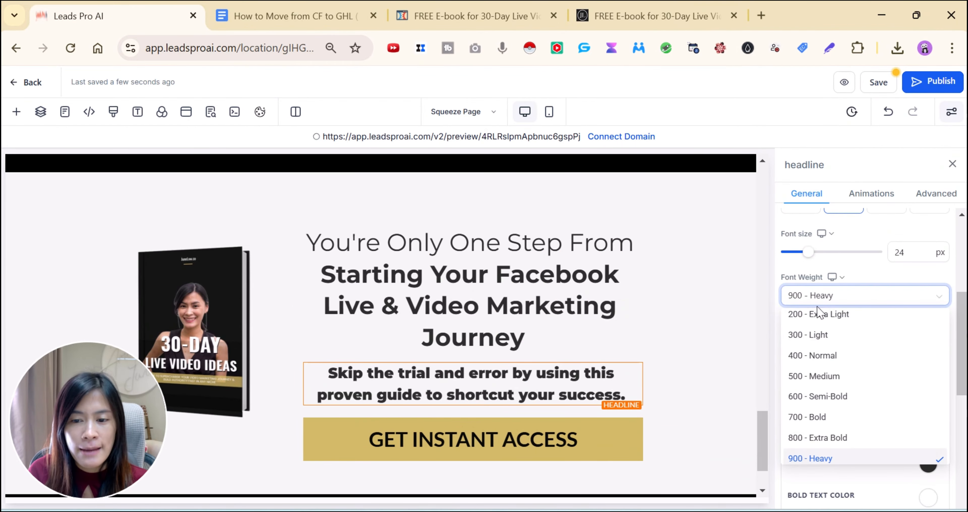
{"action": "left_click", "coordinate": [823, 376]}
{"action": "scroll", "coordinate": [575, 341], "scroll_direction": "down", "scroll_amount": 10}
{"action": "scroll", "coordinate": [587, 319], "scroll_direction": "up", "scroll_amount": 5}
{"action": "scroll", "coordinate": [587, 318], "scroll_direction": "up", "scroll_amount": 6}
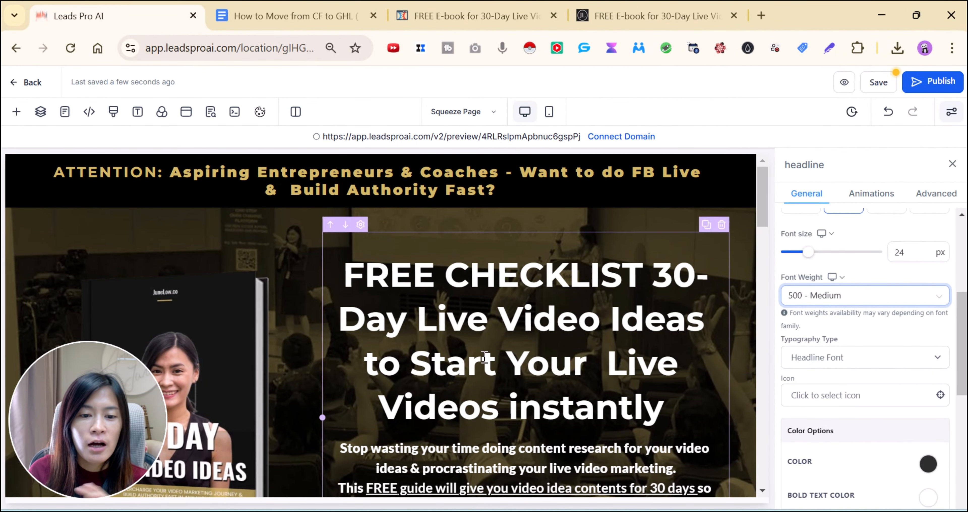
After another look at the original page, bring up Connect Domain's Select domain dialog
{"action": "scroll", "coordinate": [646, 460], "scroll_direction": "down", "scroll_amount": 6}
{"action": "scroll", "coordinate": [645, 460], "scroll_direction": "down", "scroll_amount": 5}
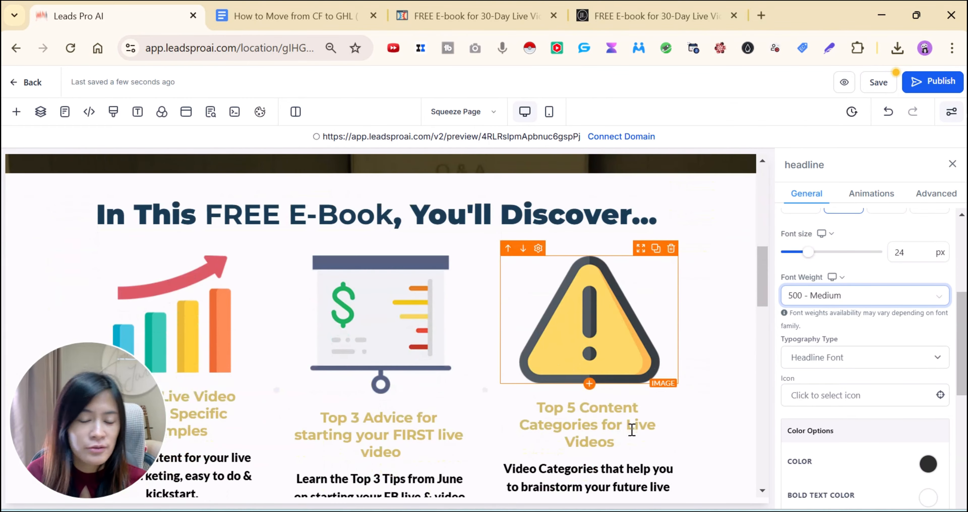
{"action": "left_click", "coordinate": [661, 16]}
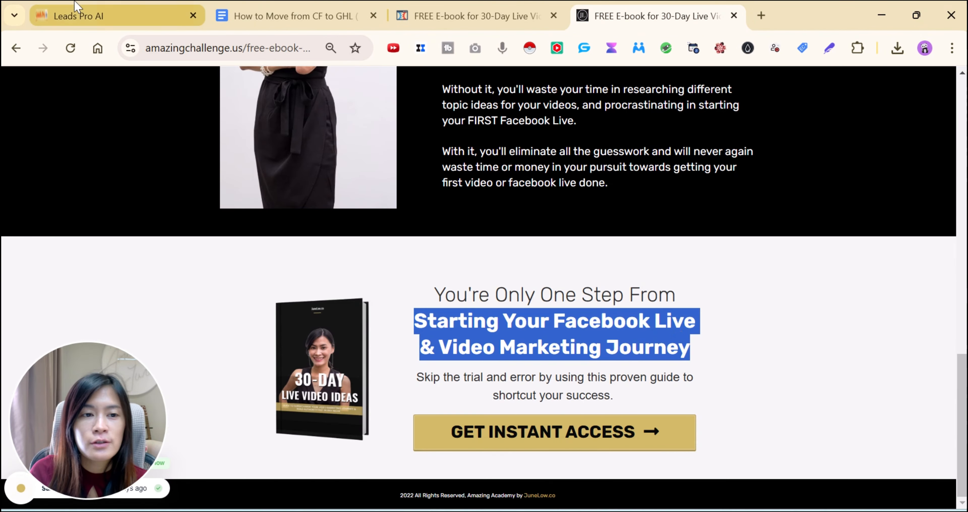
{"action": "left_click", "coordinate": [77, 11]}
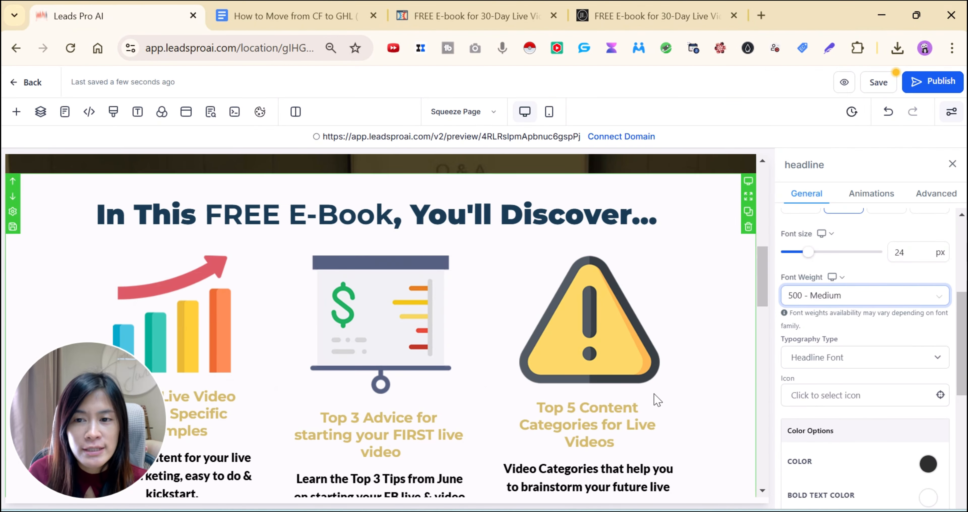
{"action": "scroll", "coordinate": [655, 400], "scroll_direction": "up", "scroll_amount": 12}
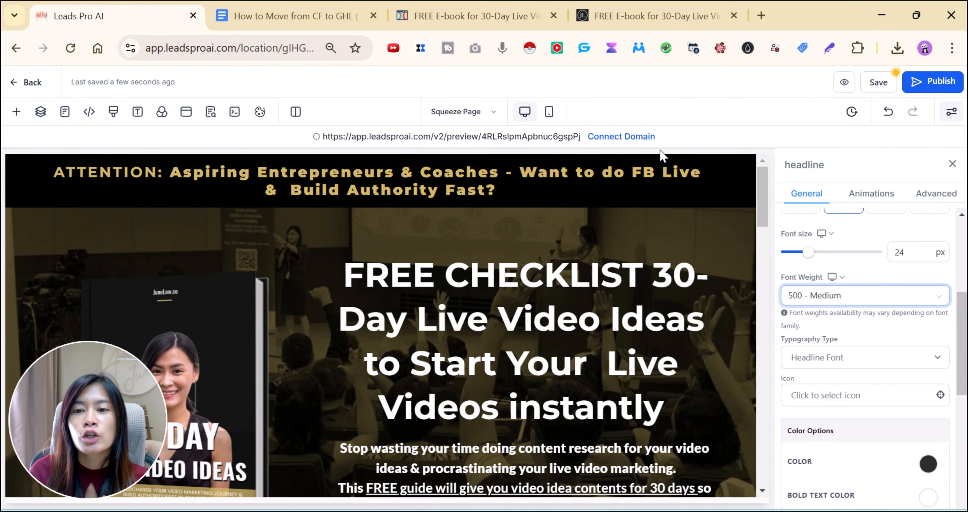
{"action": "left_click", "coordinate": [626, 139]}
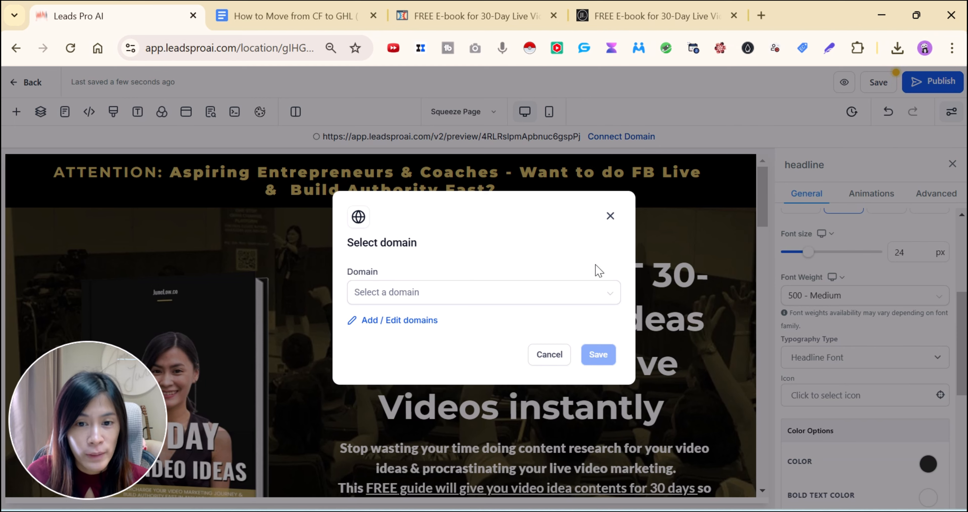
Cancel the domain selection and save the squeeze page
{"action": "left_click", "coordinate": [555, 355]}
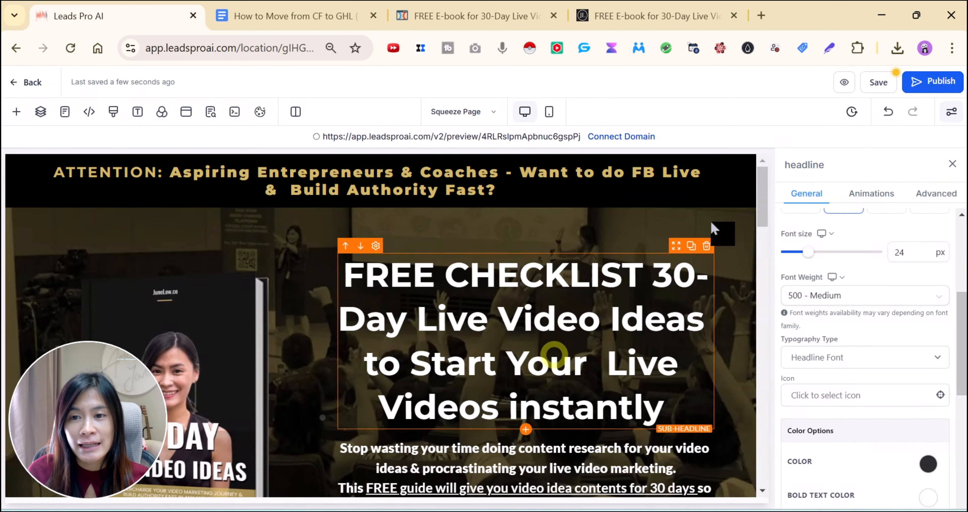
{"action": "left_click", "coordinate": [917, 84]}
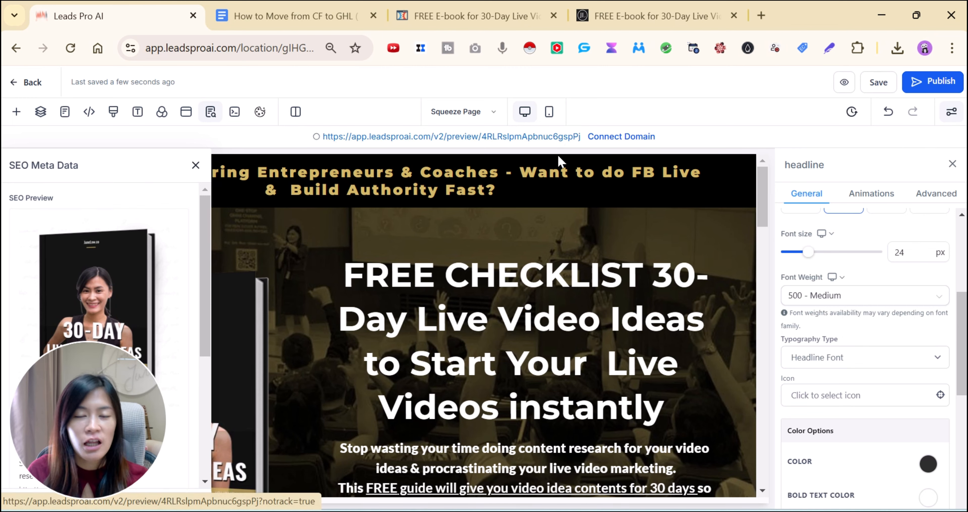
Compare with the ClickFunnels page, try the preview link, then reopen the Select domain dialog
{"action": "left_click", "coordinate": [449, 3]}
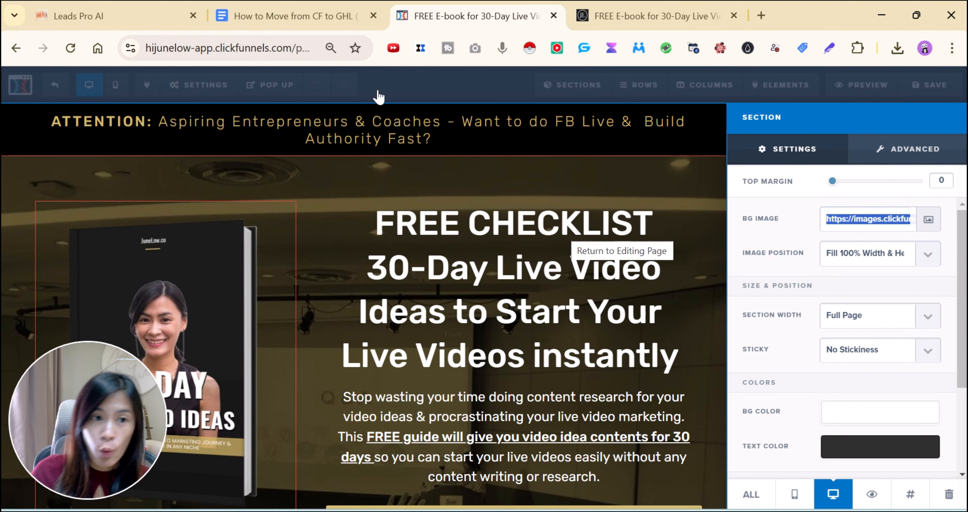
{"action": "left_click", "coordinate": [108, 15]}
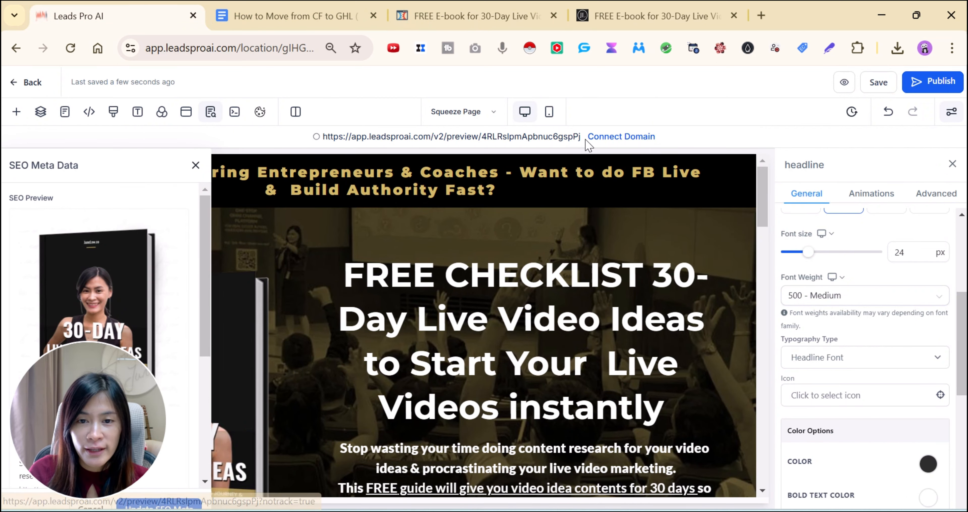
{"action": "left_click", "coordinate": [571, 138]}
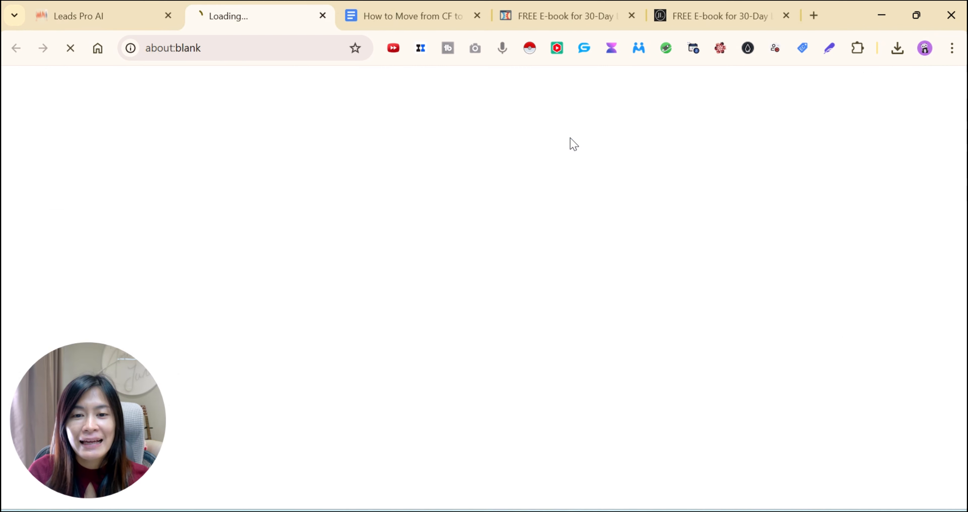
{"action": "left_click", "coordinate": [320, 16]}
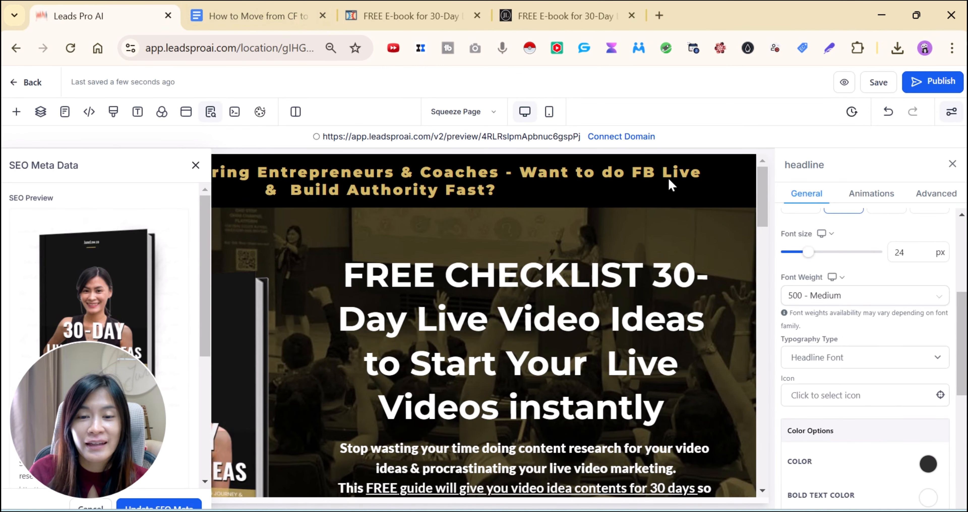
{"action": "left_click", "coordinate": [638, 139]}
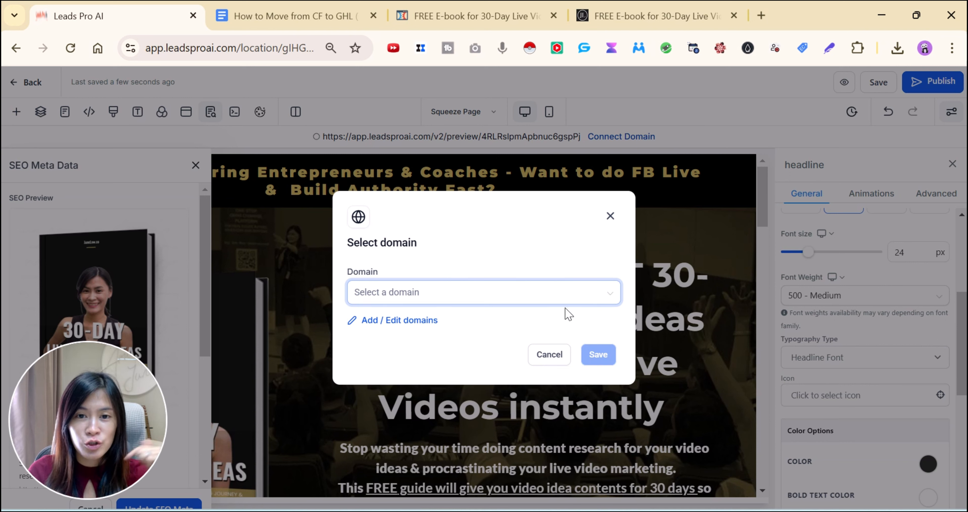
Assign the www custom domain to the squeeze page, save it, and publish
{"action": "left_click", "coordinate": [569, 300]}
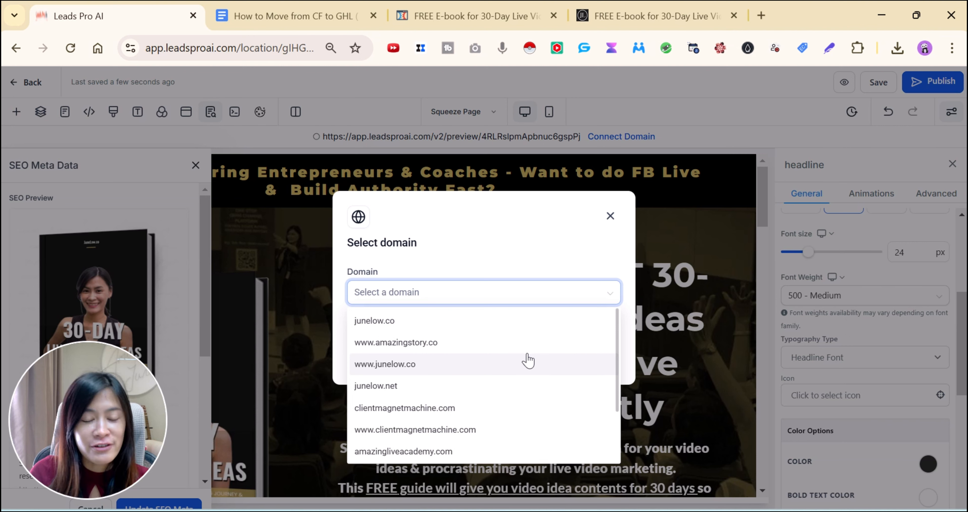
{"action": "scroll", "coordinate": [528, 360], "scroll_direction": "down", "scroll_amount": 2}
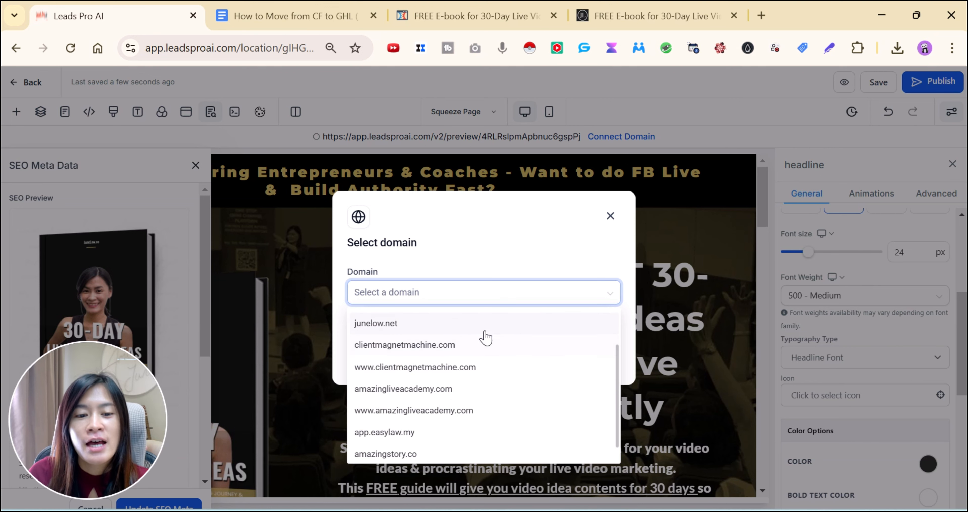
{"action": "scroll", "coordinate": [456, 354], "scroll_direction": "up", "scroll_amount": 2}
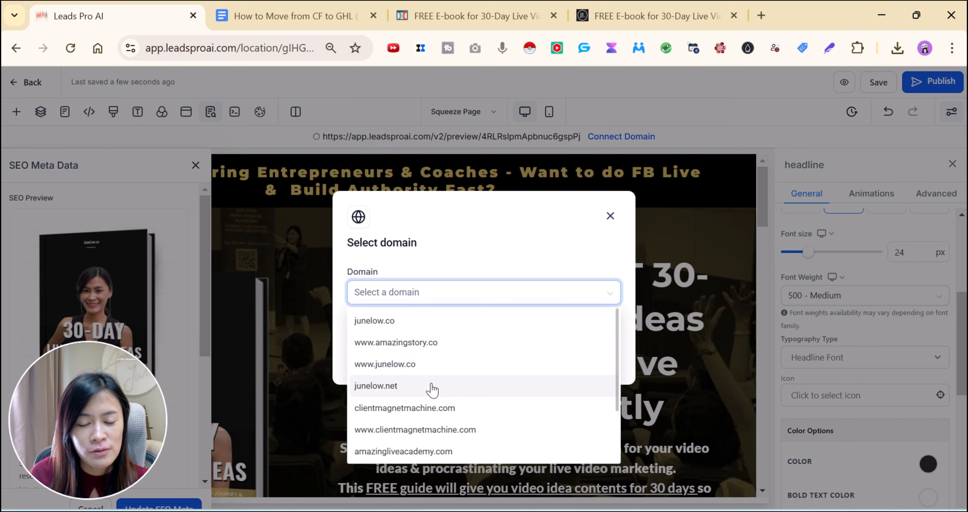
{"action": "left_click", "coordinate": [432, 368]}
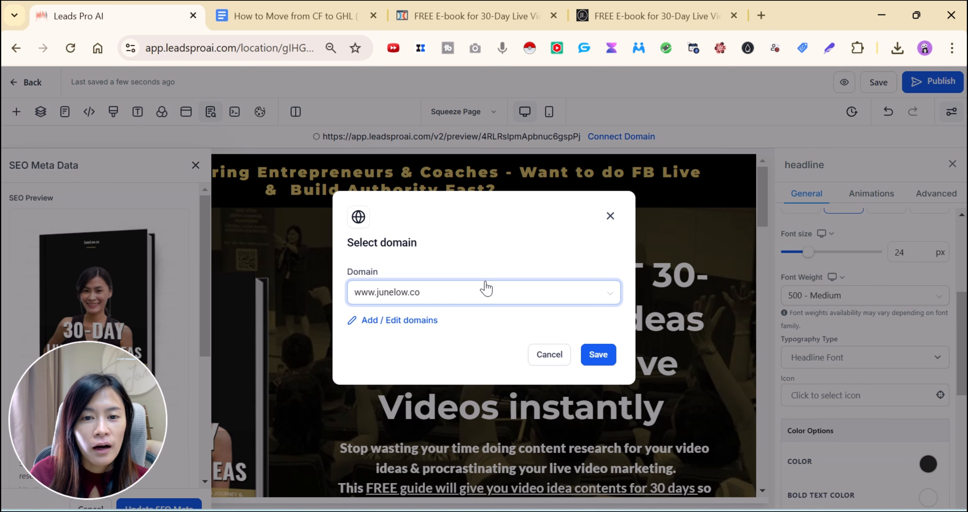
{"action": "left_click", "coordinate": [613, 361]}
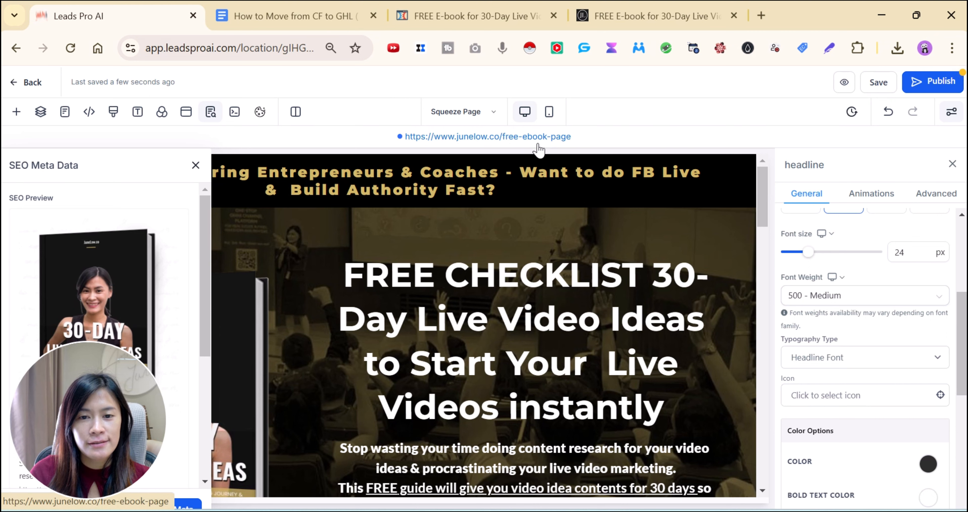
{"action": "left_click", "coordinate": [923, 81]}
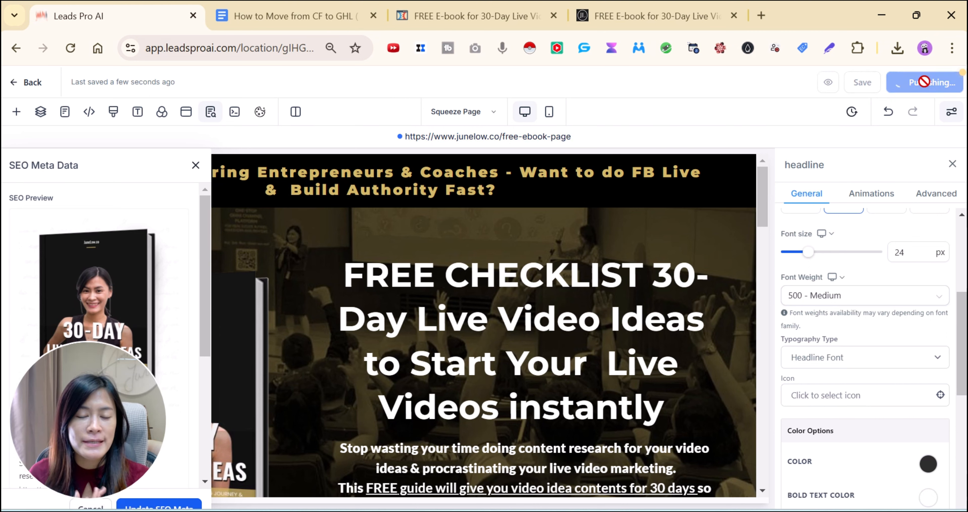
Open the published page and compare the live e-book pages, closing junelow.co's opt-in popup
{"action": "left_click", "coordinate": [489, 140]}
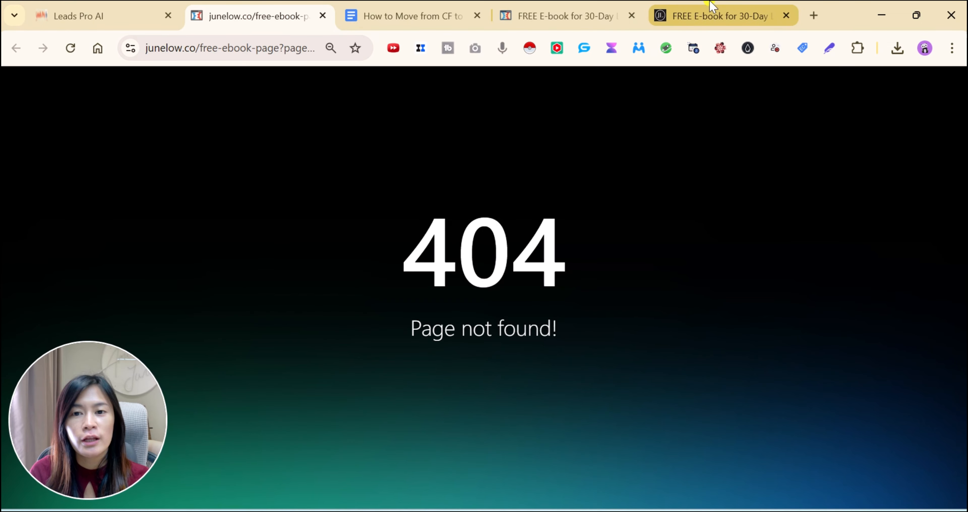
{"action": "left_click", "coordinate": [714, 16]}
{"action": "left_click", "coordinate": [273, 5]}
{"action": "left_click", "coordinate": [128, 4]}
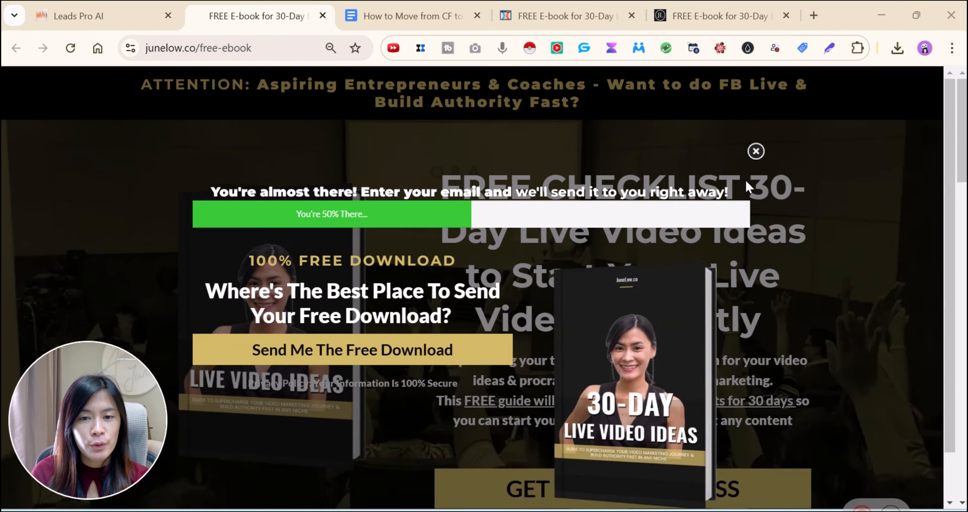
{"action": "left_click", "coordinate": [756, 152]}
Review the Leads Pro AI funnel steps, then open the CF-to-GHL migration plan at Phase 1
{"action": "left_click", "coordinate": [71, 9]}
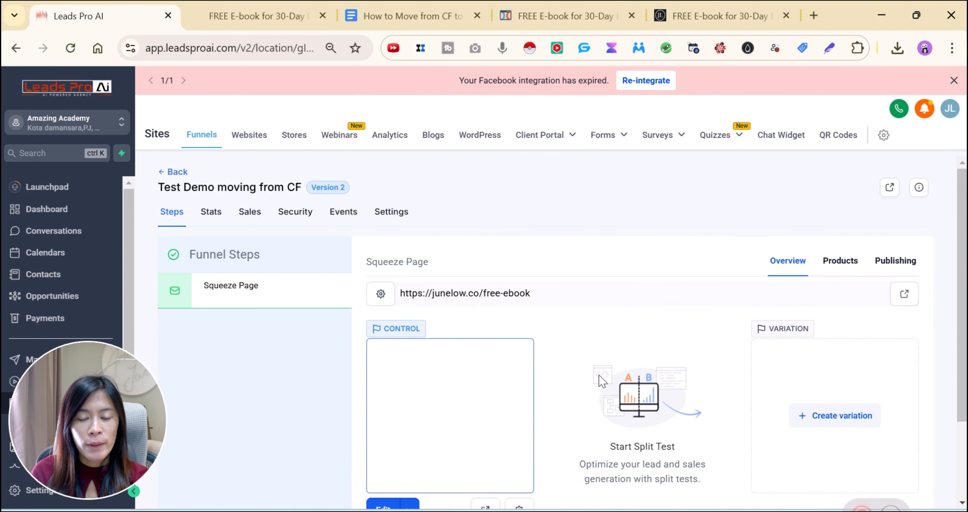
{"action": "scroll", "coordinate": [525, 388], "scroll_direction": "down", "scroll_amount": 2}
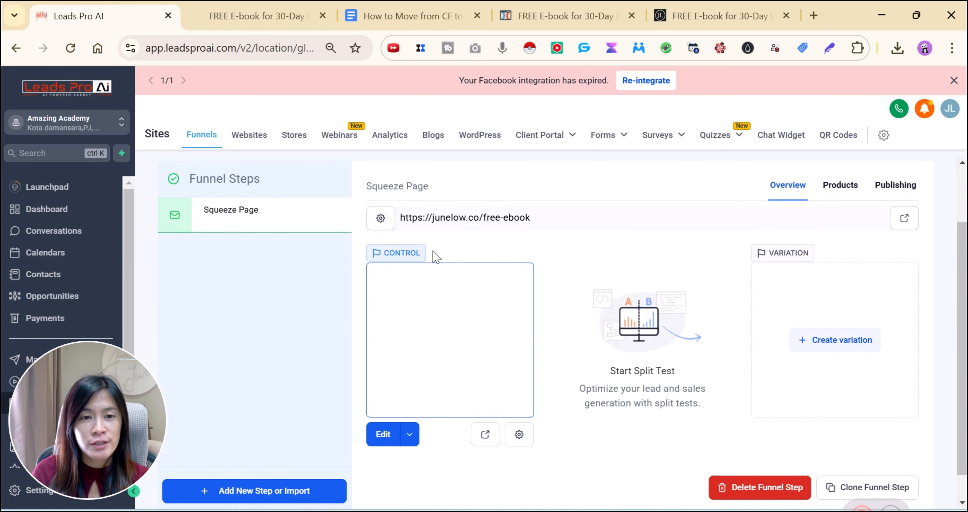
{"action": "scroll", "coordinate": [433, 306], "scroll_direction": "up", "scroll_amount": 2}
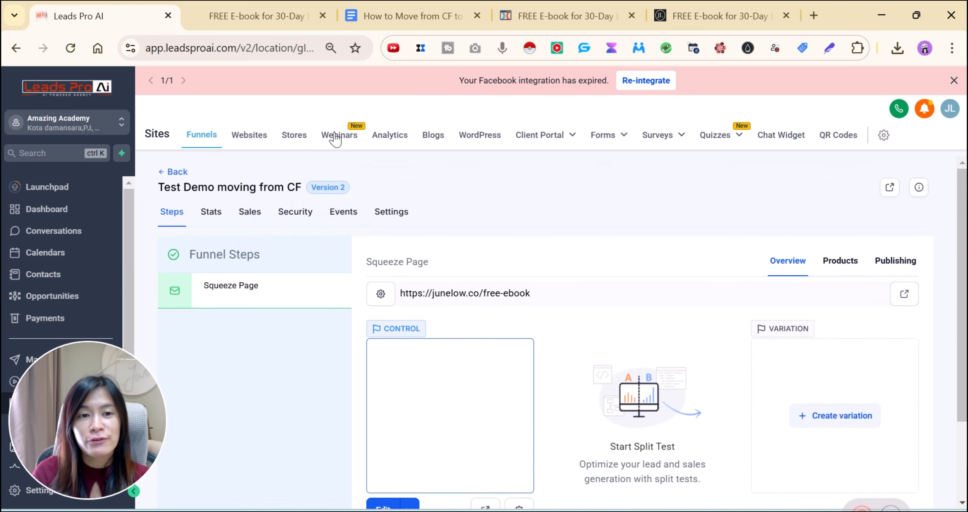
{"action": "left_click", "coordinate": [262, 15]}
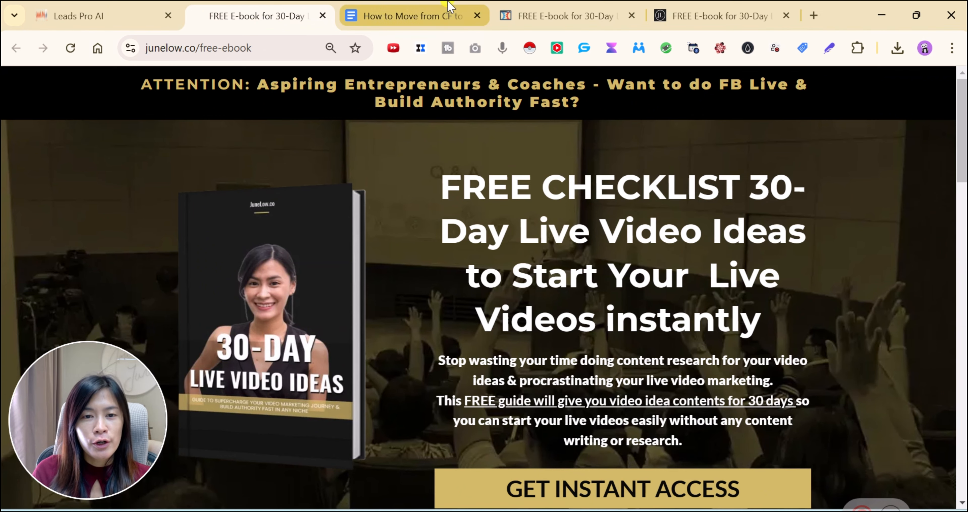
{"action": "left_click", "coordinate": [451, 15]}
{"action": "left_click", "coordinate": [457, 314]}
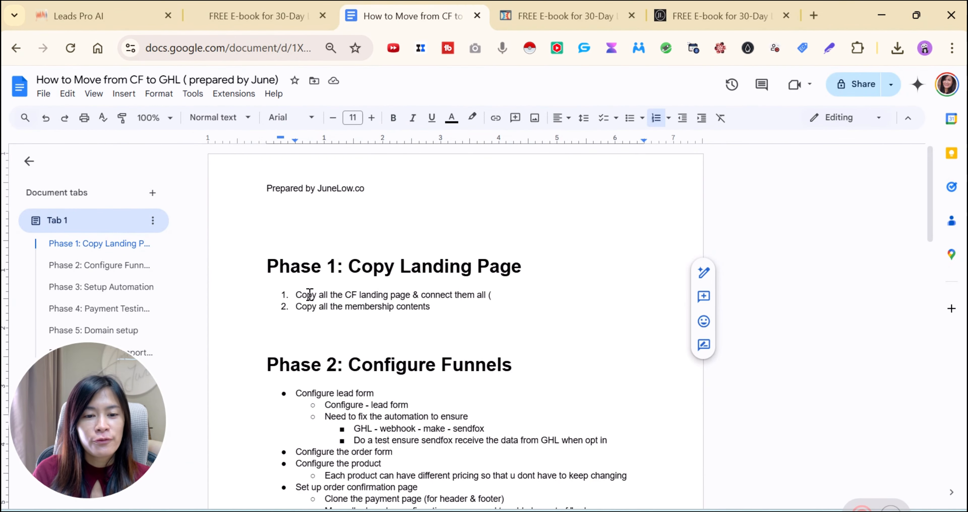
Go from the migration plan back to the ClickFunnels 'FREE E-book for 30-Day' editor
{"action": "left_click", "coordinate": [109, 6]}
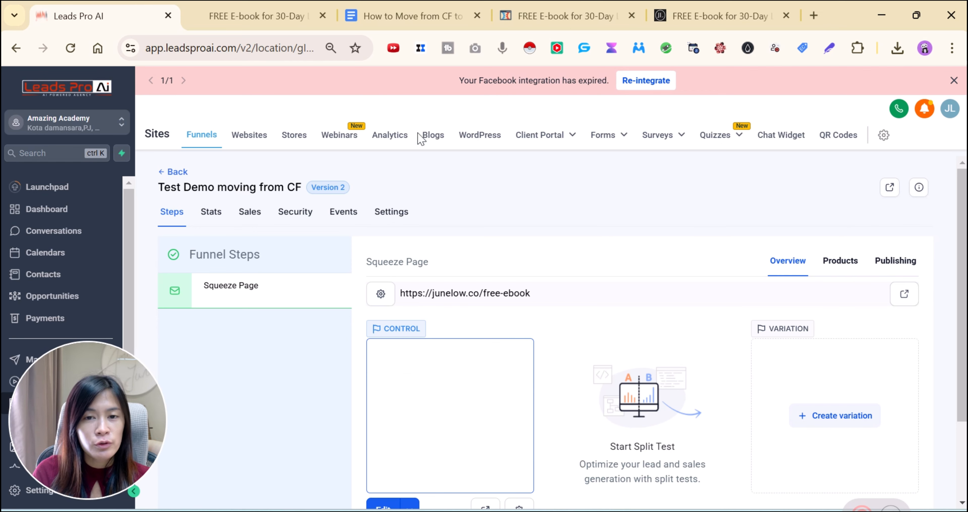
{"action": "left_click", "coordinate": [560, 15]}
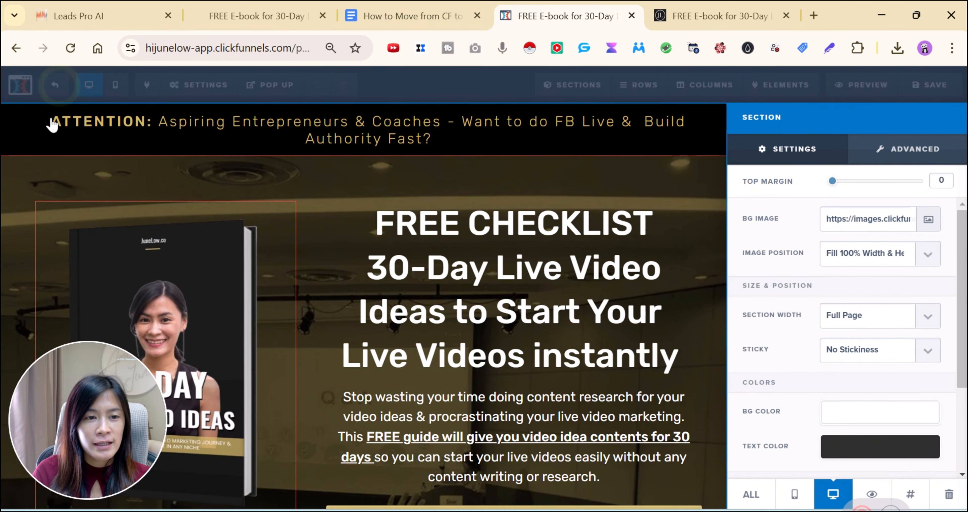
Leave the ClickFunnels editor unsaved and trigger the amazingchallenge.us page's Get Instant Access popup
{"action": "key", "text": "ctrl+r"}
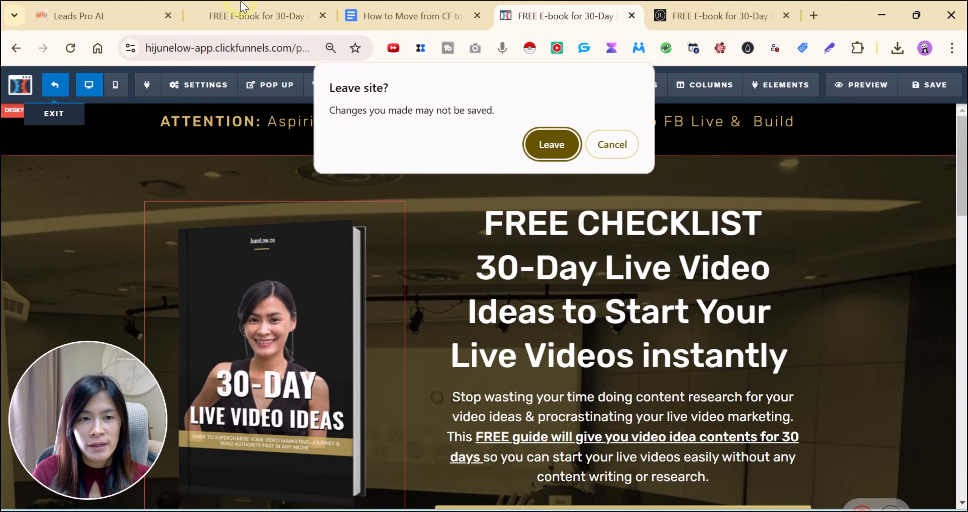
{"action": "left_click", "coordinate": [541, 154]}
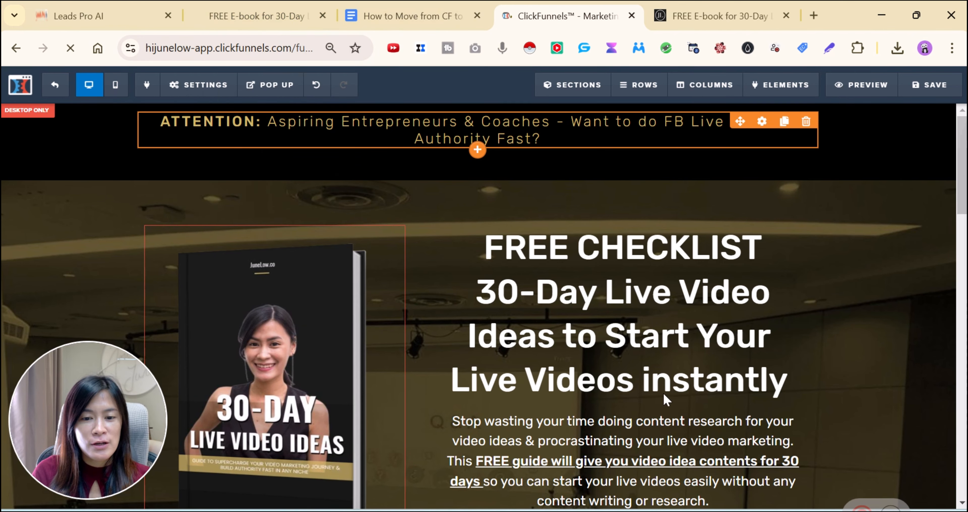
{"action": "scroll", "coordinate": [666, 397], "scroll_direction": "down", "scroll_amount": 1}
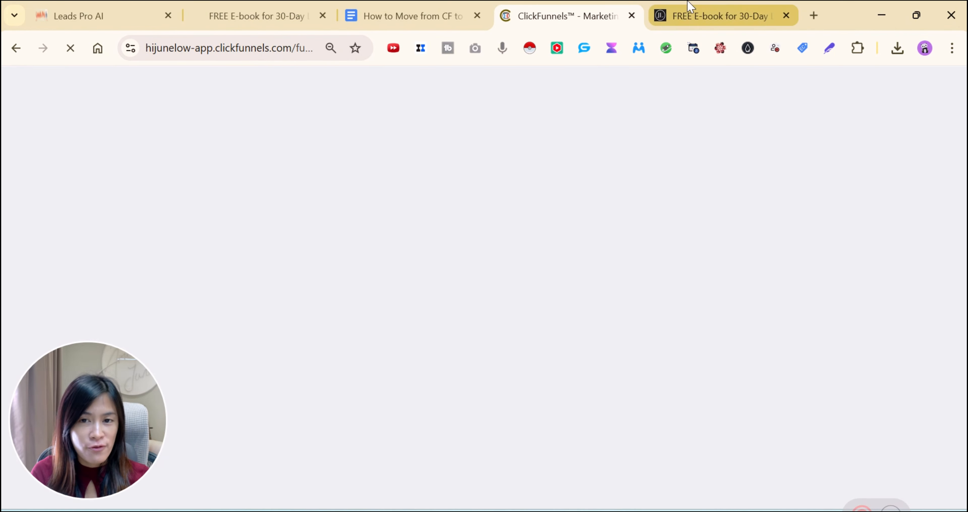
{"action": "left_click", "coordinate": [695, 16]}
{"action": "scroll", "coordinate": [740, 268], "scroll_direction": "up", "scroll_amount": 5}
{"action": "scroll", "coordinate": [751, 269], "scroll_direction": "up", "scroll_amount": 6}
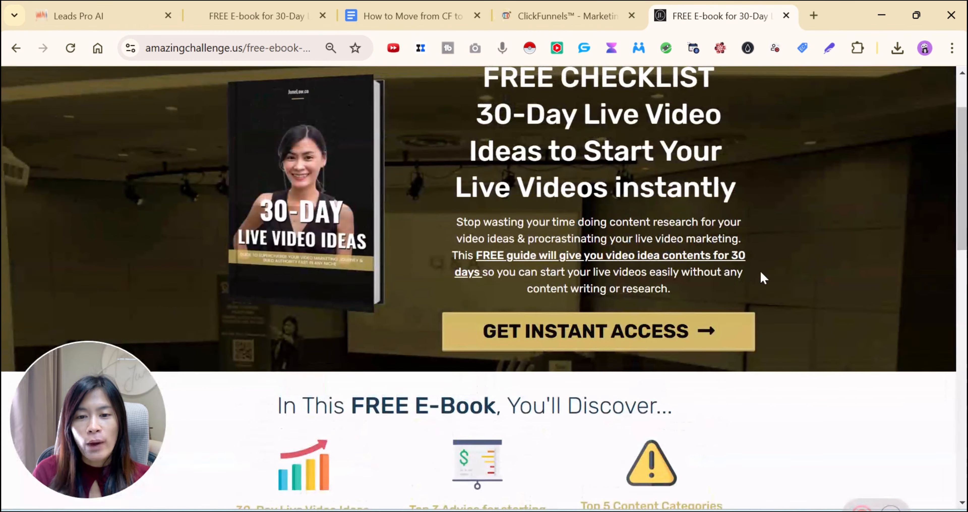
{"action": "left_click", "coordinate": [566, 421]}
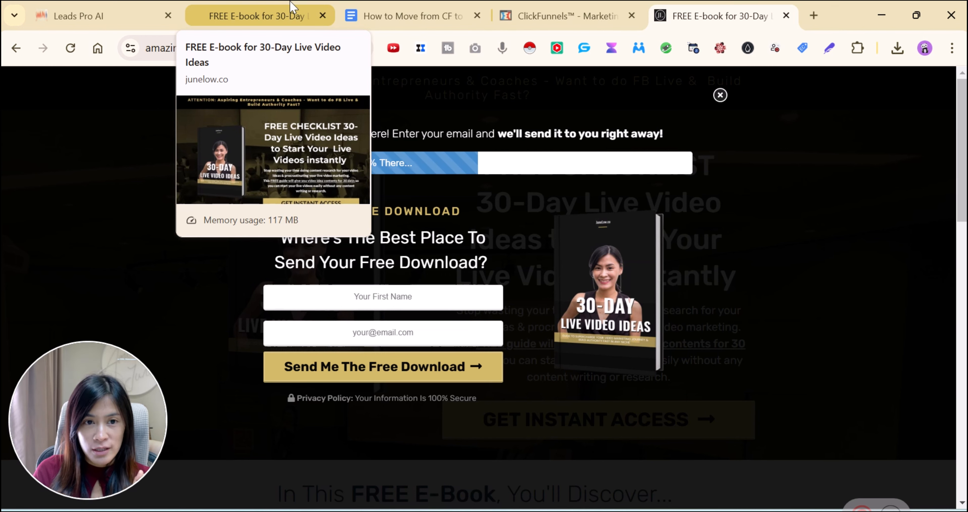
Highlight the Phase 1 and Phase 2 lead form items, then return to the Challenge Funnel steps
{"action": "left_click", "coordinate": [413, 6]}
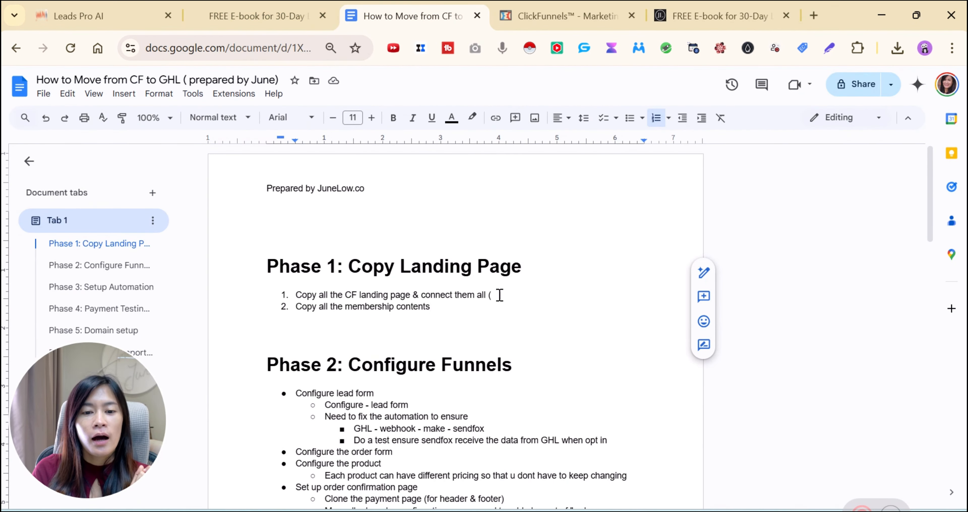
{"action": "left_click_drag", "start_coordinate": [495, 295], "coordinate": [294, 294]}
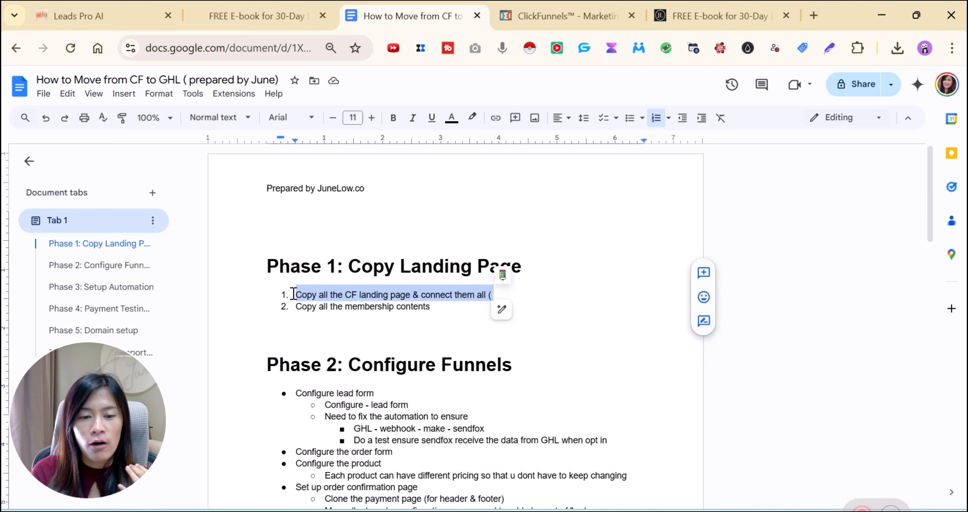
{"action": "left_click", "coordinate": [459, 312]}
{"action": "left_click_drag", "start_coordinate": [302, 394], "coordinate": [417, 404]}
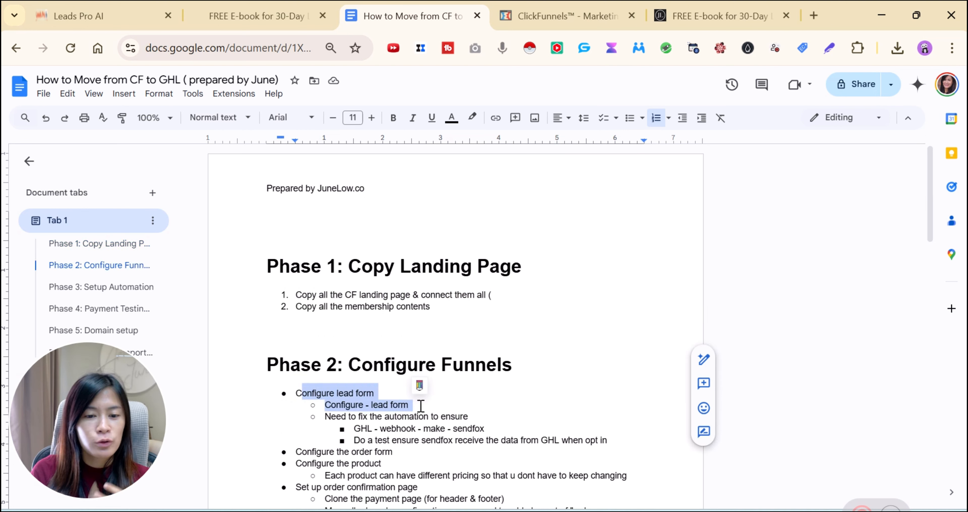
{"action": "left_click", "coordinate": [431, 311]}
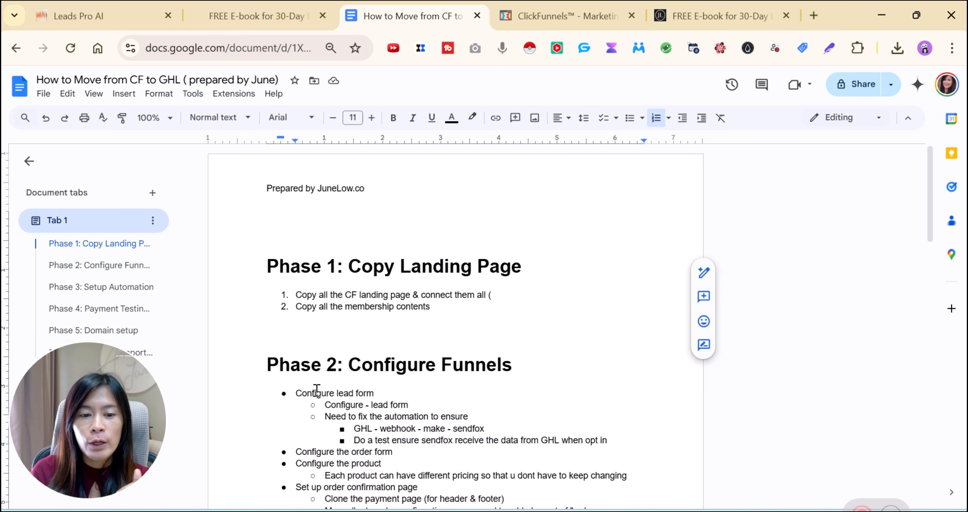
{"action": "left_click_drag", "start_coordinate": [312, 393], "coordinate": [403, 408]}
{"action": "left_click", "coordinate": [431, 309]}
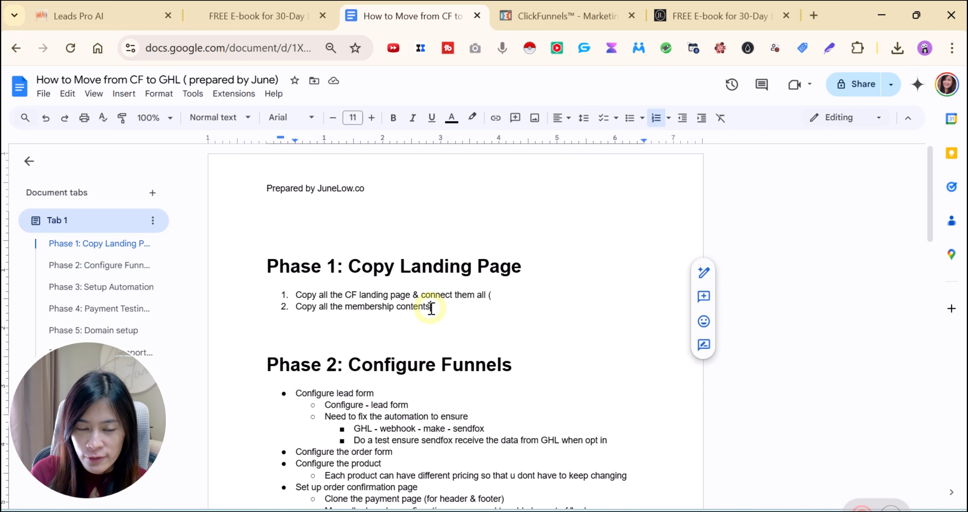
{"action": "left_click", "coordinate": [560, 16]}
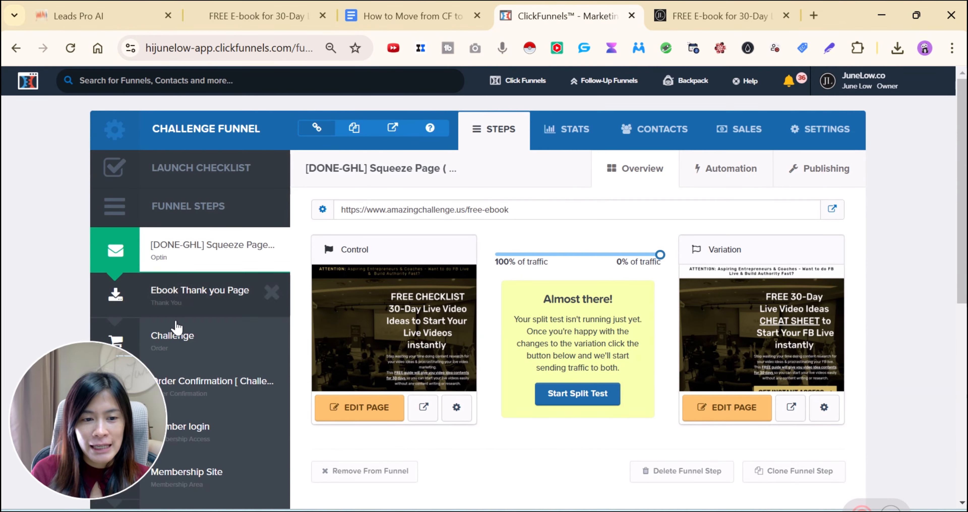
Browse the Challenge Funnel's steps, check the migration plan doc, and open the Membership Site step
{"action": "left_click_drag", "start_coordinate": [94, 431], "coordinate": [808, 361]}
{"action": "scroll", "coordinate": [216, 271], "scroll_direction": "down", "scroll_amount": 2}
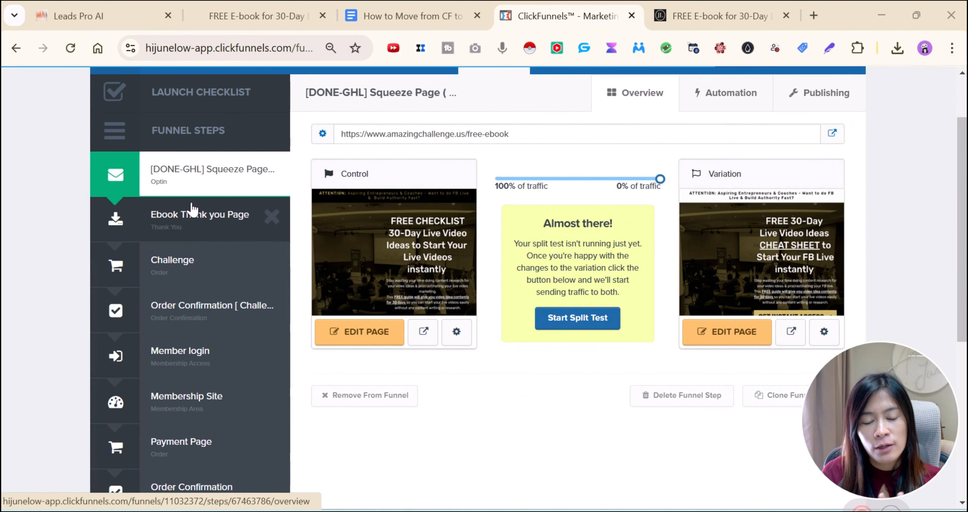
{"action": "scroll", "coordinate": [188, 244], "scroll_direction": "down", "scroll_amount": 4}
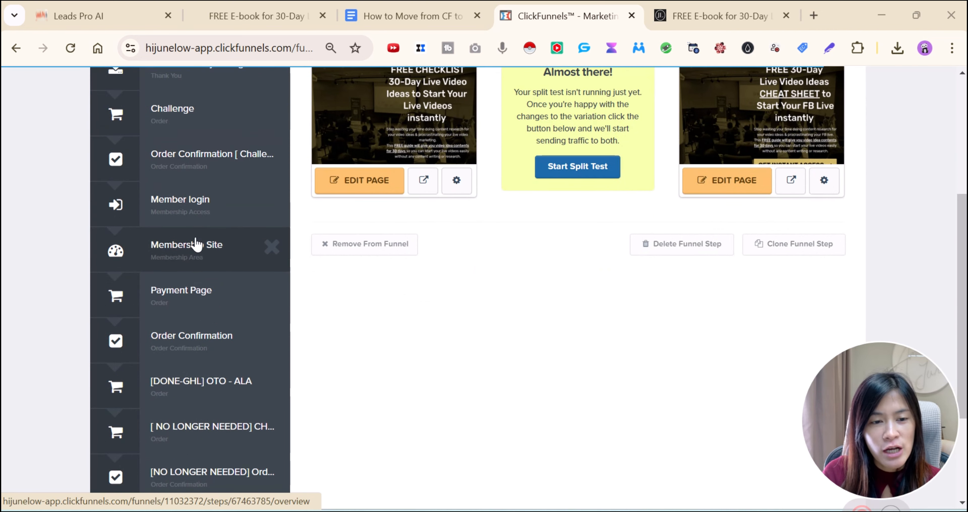
{"action": "scroll", "coordinate": [199, 262], "scroll_direction": "up", "scroll_amount": 2}
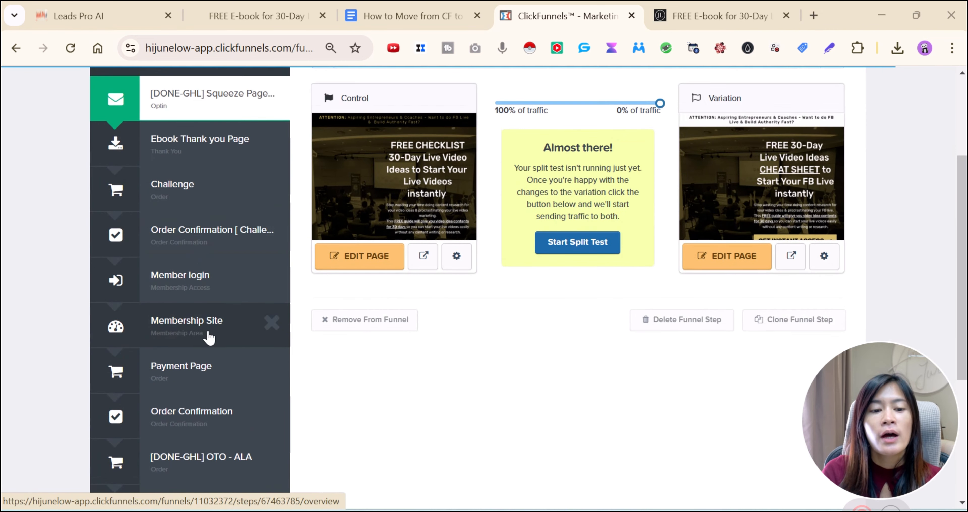
{"action": "scroll", "coordinate": [209, 337], "scroll_direction": "up", "scroll_amount": 2}
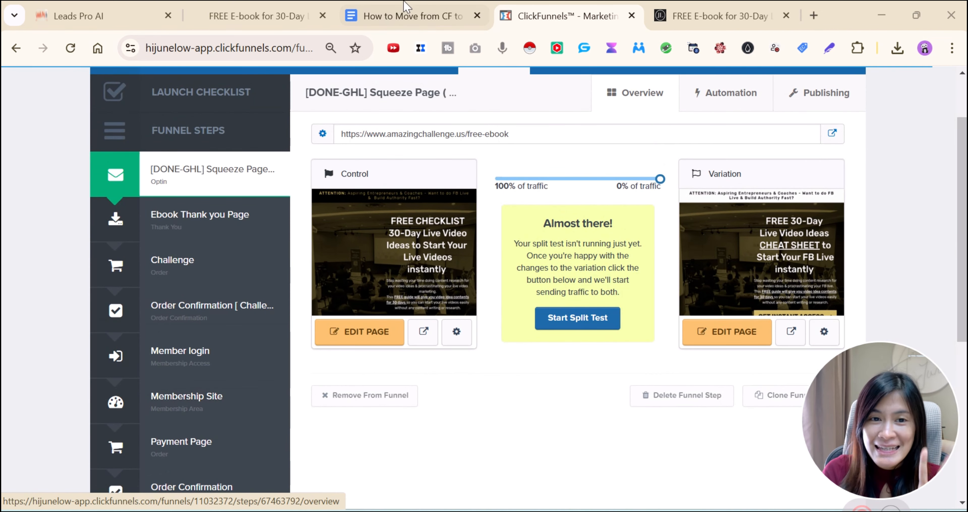
{"action": "left_click", "coordinate": [411, 17]}
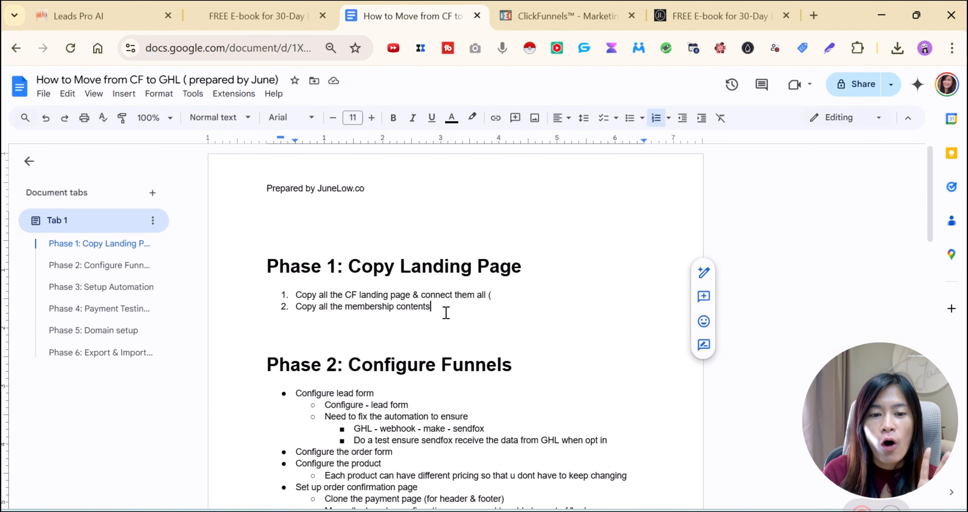
{"action": "left_click", "coordinate": [559, 16]}
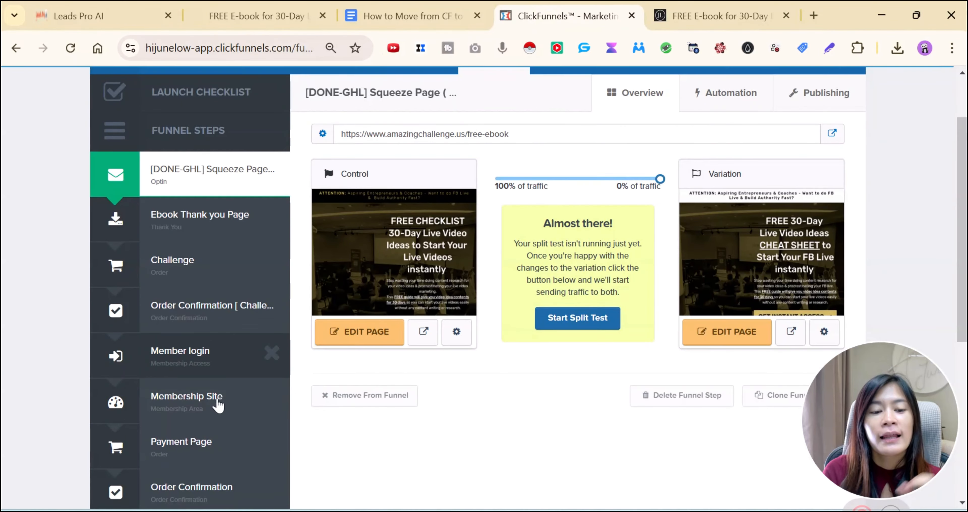
{"action": "left_click", "coordinate": [184, 405]}
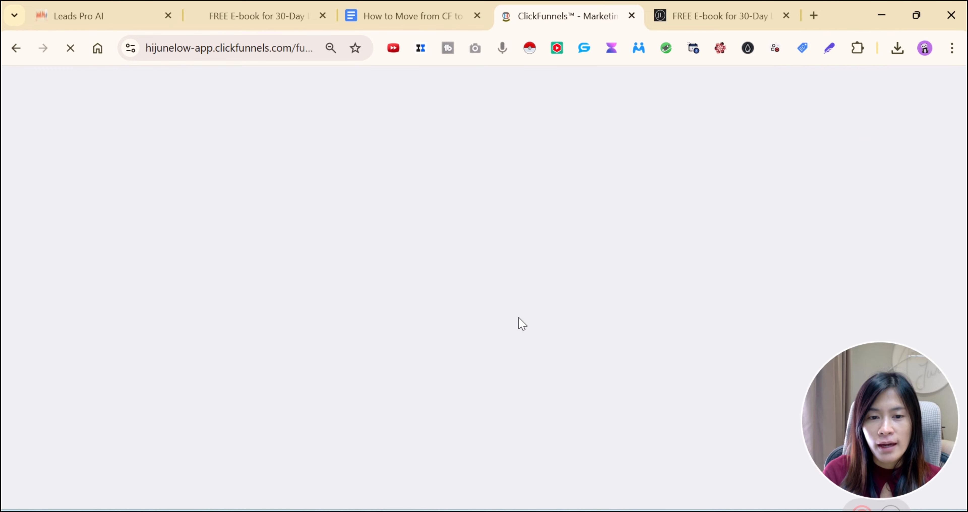
Scroll through the Membership Site lessons, then go back to the Leads Pro AI funnel tab
{"action": "scroll", "coordinate": [665, 347], "scroll_direction": "down", "scroll_amount": 6}
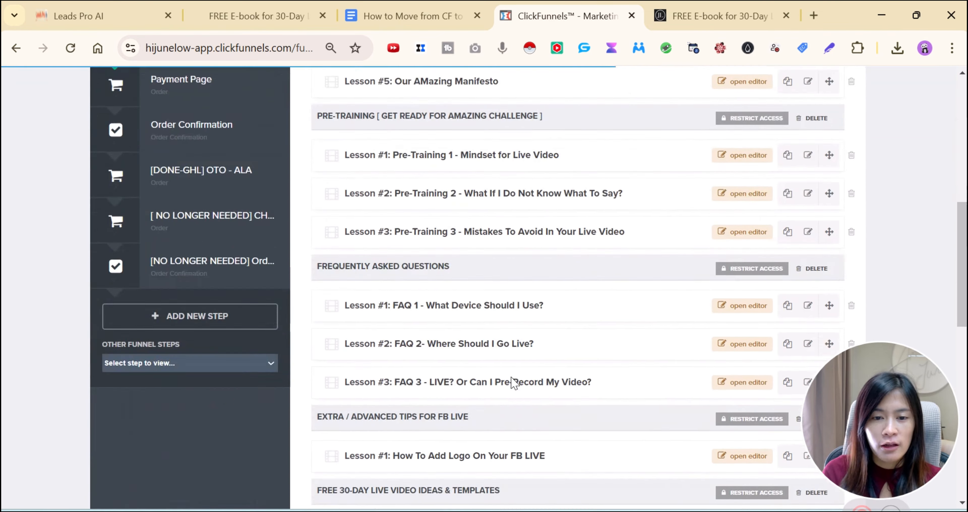
{"action": "scroll", "coordinate": [509, 364], "scroll_direction": "up", "scroll_amount": 5}
{"action": "scroll", "coordinate": [508, 345], "scroll_direction": "up", "scroll_amount": 3}
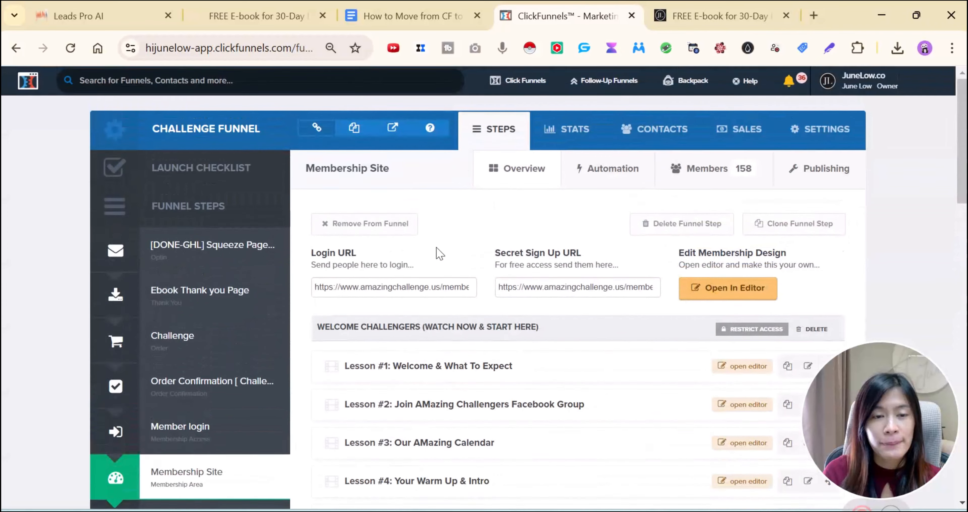
{"action": "left_click", "coordinate": [114, 6]}
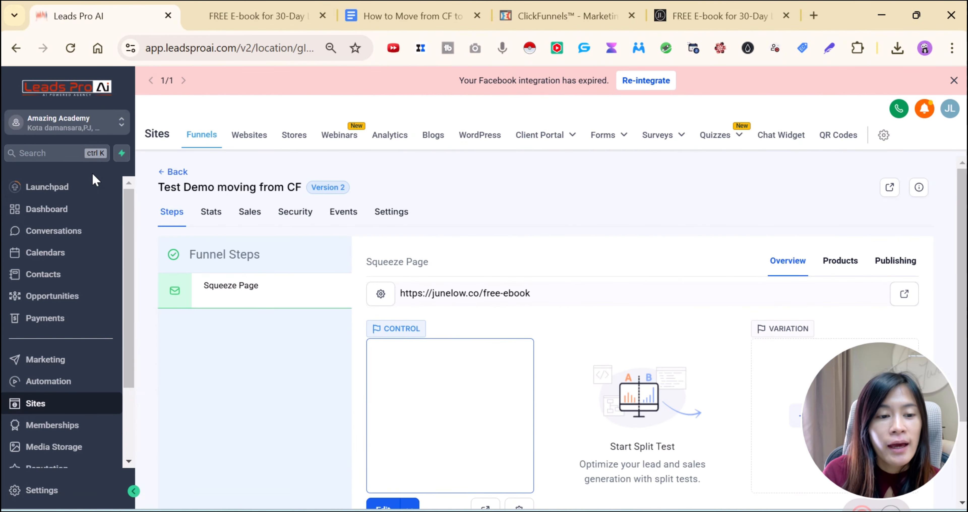
Go to Memberships > Courses and list all course products
{"action": "left_click", "coordinate": [36, 428]}
{"action": "left_click", "coordinate": [335, 138]}
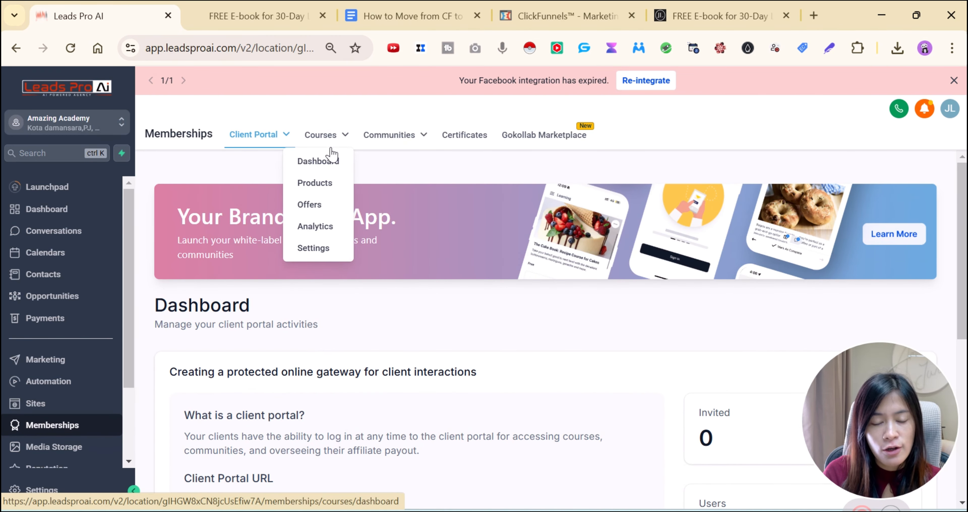
{"action": "left_click", "coordinate": [322, 185]}
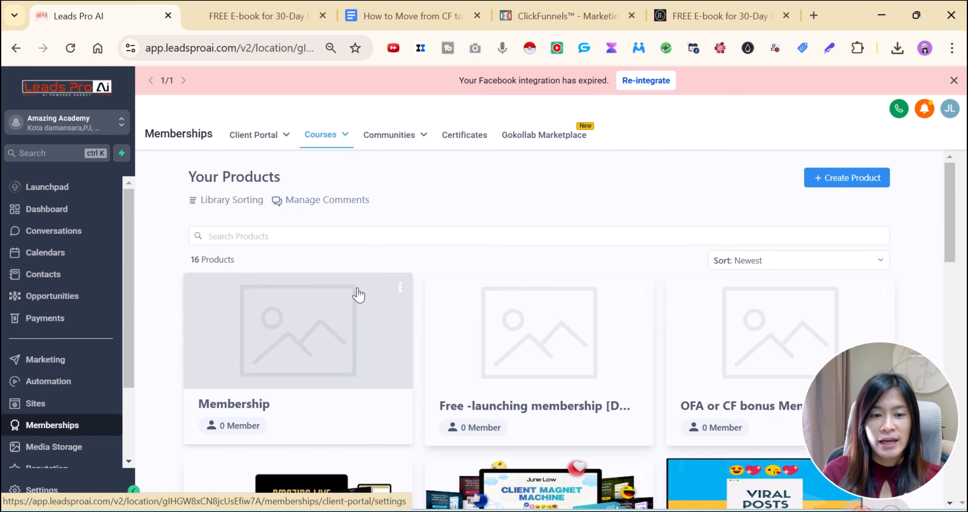
{"action": "scroll", "coordinate": [357, 298], "scroll_direction": "down", "scroll_amount": 5}
{"action": "scroll", "coordinate": [355, 298], "scroll_direction": "up", "scroll_amount": 5}
Open the Membership product's details, return to Products, and bring up Create Product options
{"action": "left_click", "coordinate": [400, 287]}
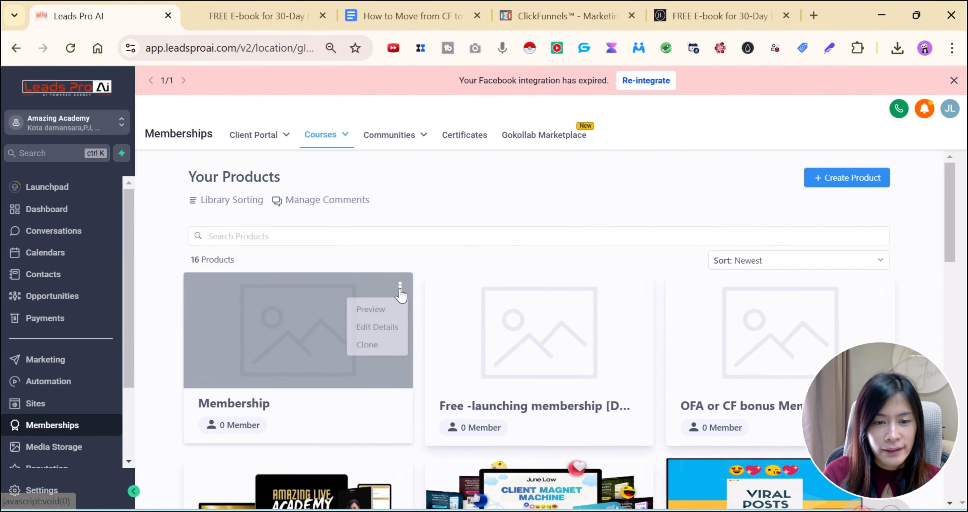
{"action": "left_click", "coordinate": [381, 330]}
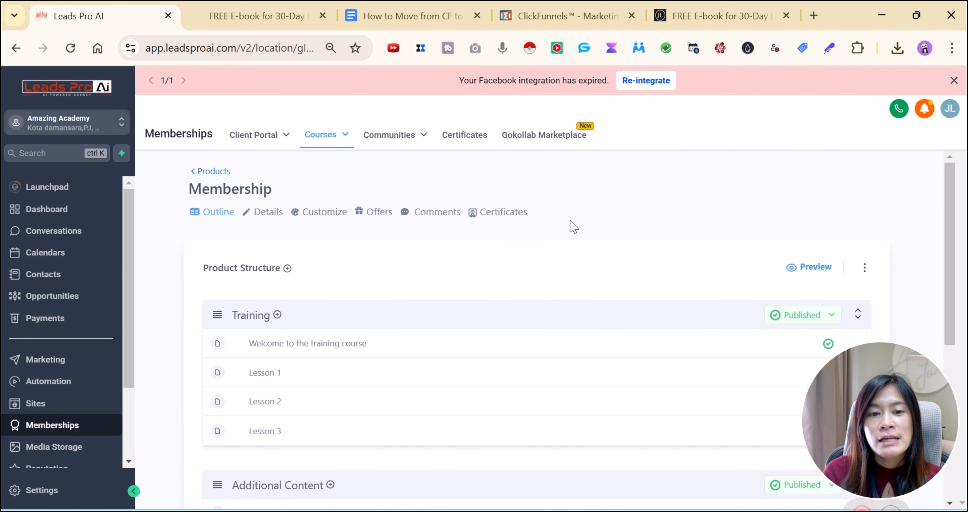
{"action": "left_click", "coordinate": [213, 172]}
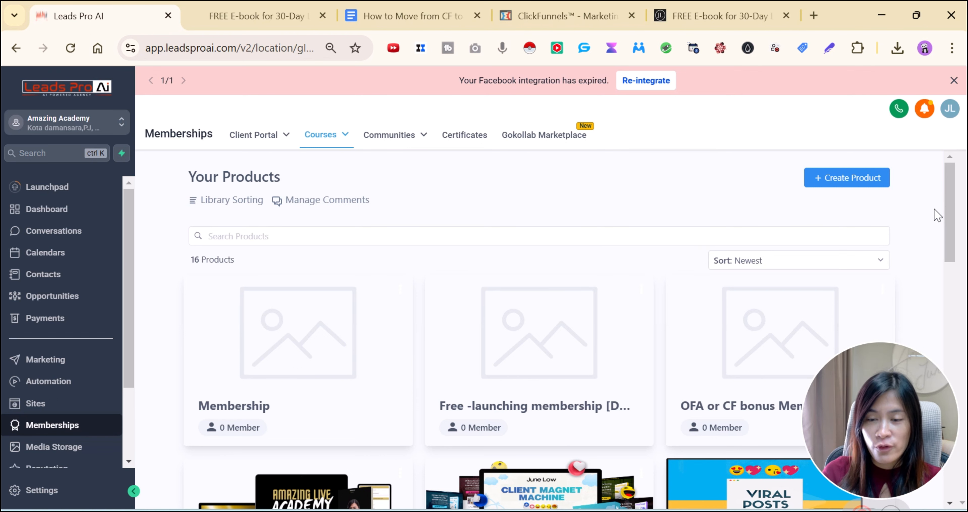
{"action": "left_click", "coordinate": [875, 184]}
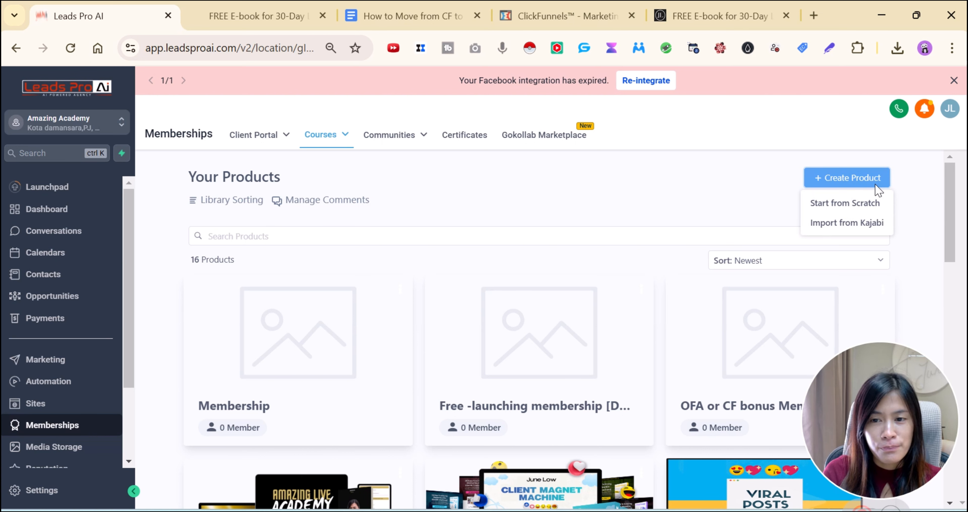
Create 'Membership - TEST' from scratch using the Membership template, then return to ClickFunnels
{"action": "left_click", "coordinate": [860, 204]}
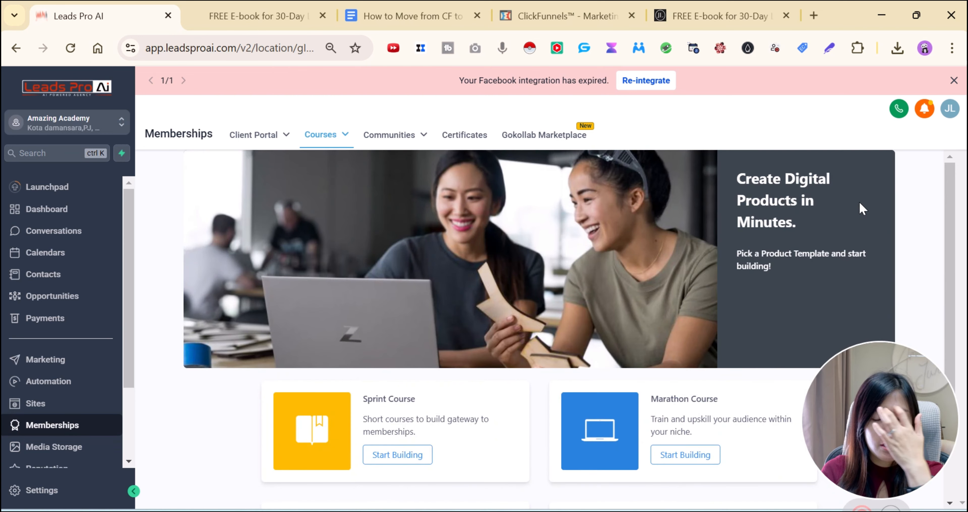
{"action": "scroll", "coordinate": [502, 236], "scroll_direction": "down", "scroll_amount": 3}
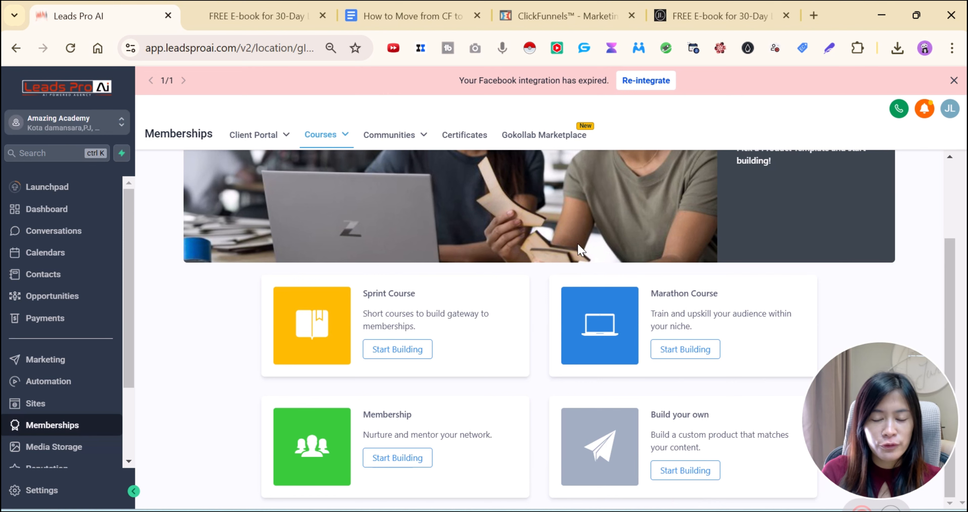
{"action": "left_click", "coordinate": [407, 469]}
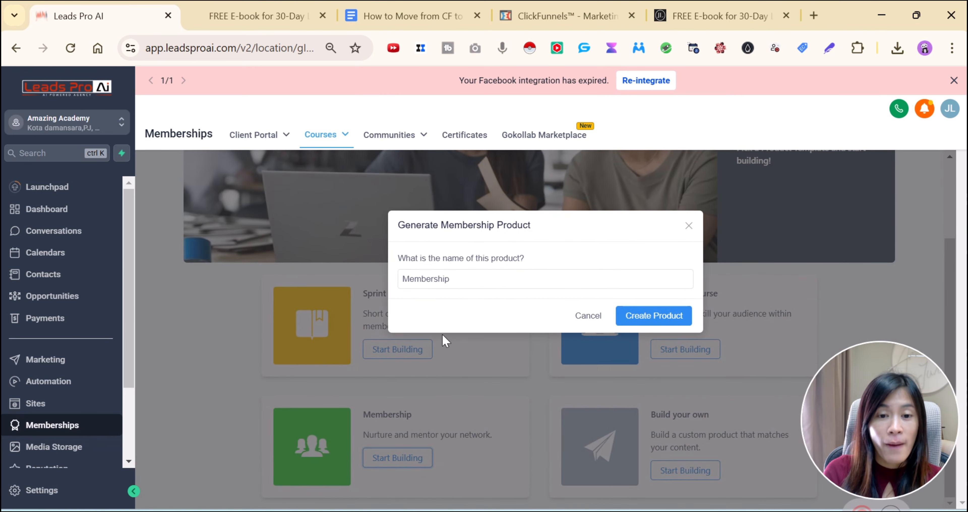
{"action": "left_click", "coordinate": [477, 278]}
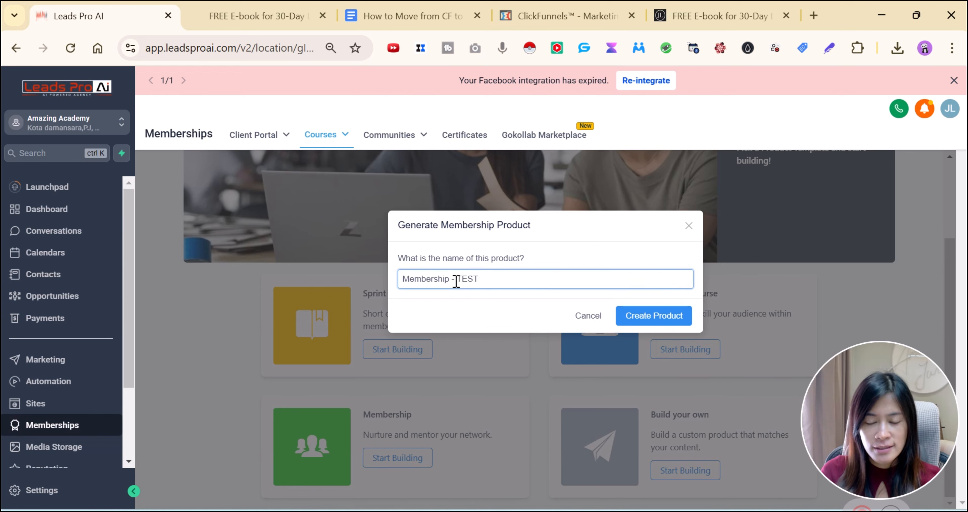
{"action": "left_click", "coordinate": [642, 317]}
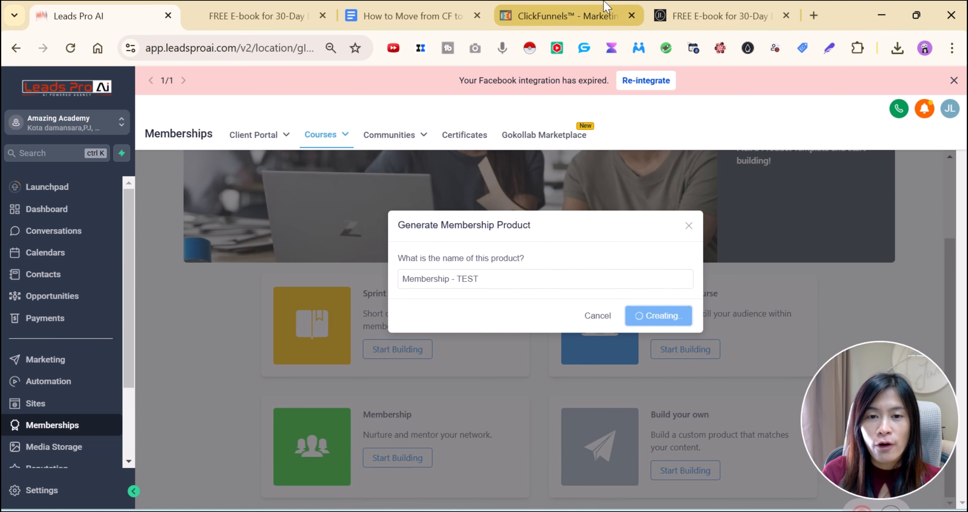
{"action": "left_click", "coordinate": [597, 8]}
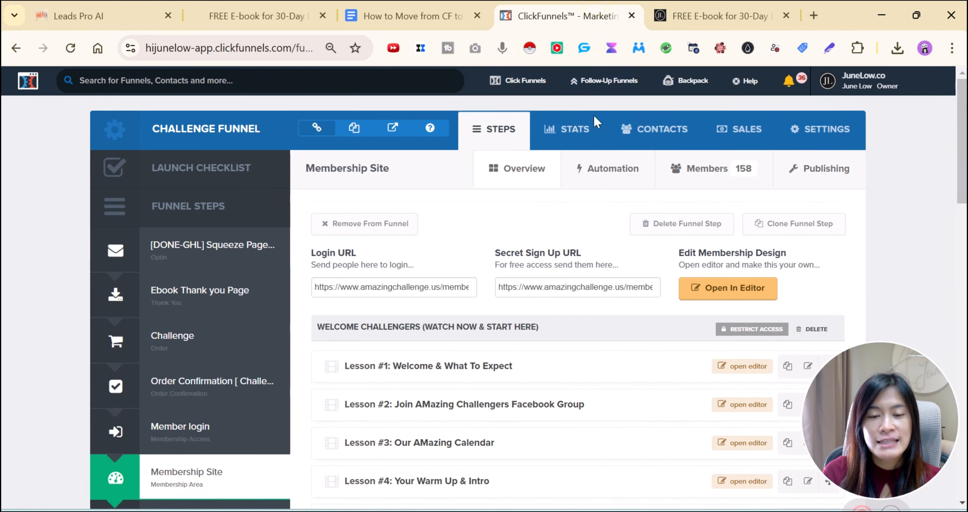
Open lesson #1's content in ClickFunnels and compare it with the Leads Pro AI course outline
{"action": "scroll", "coordinate": [601, 389], "scroll_direction": "down", "scroll_amount": 4}
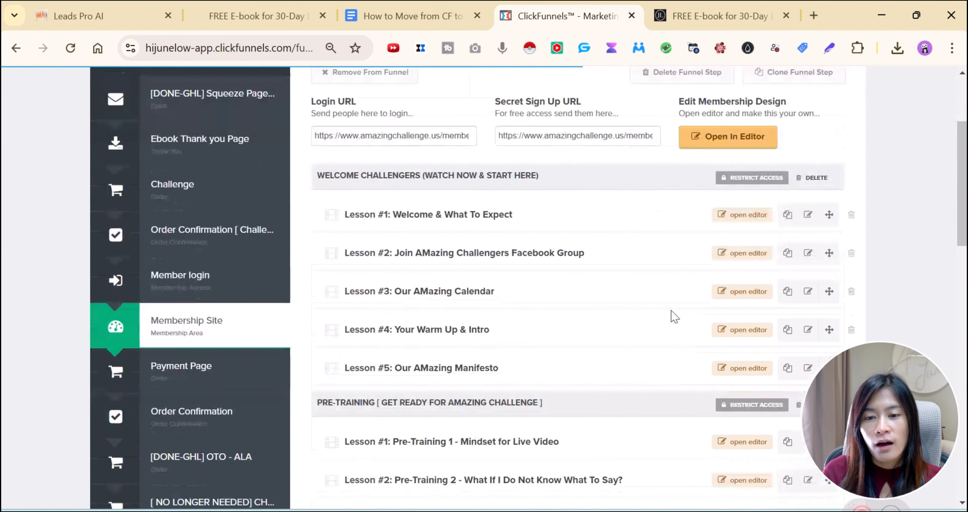
{"action": "left_click", "coordinate": [724, 216]}
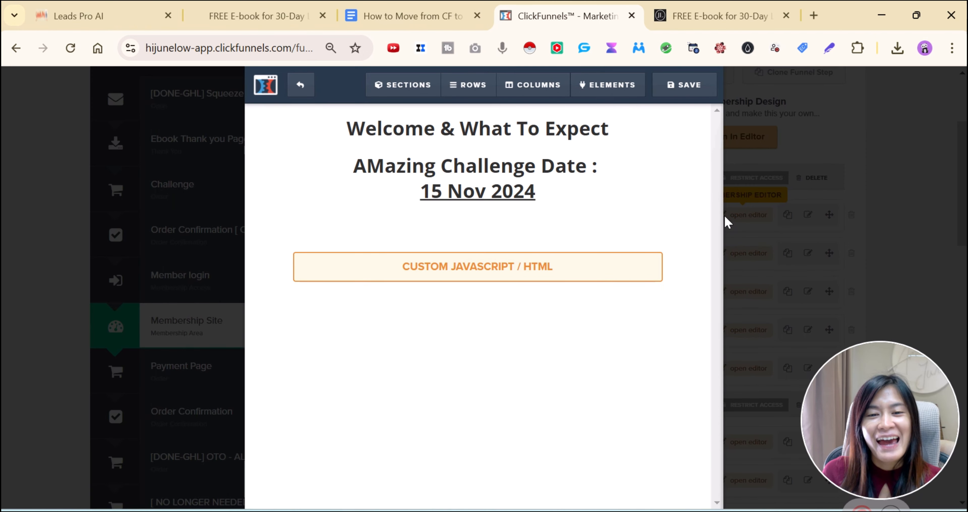
{"action": "left_click", "coordinate": [538, 193]}
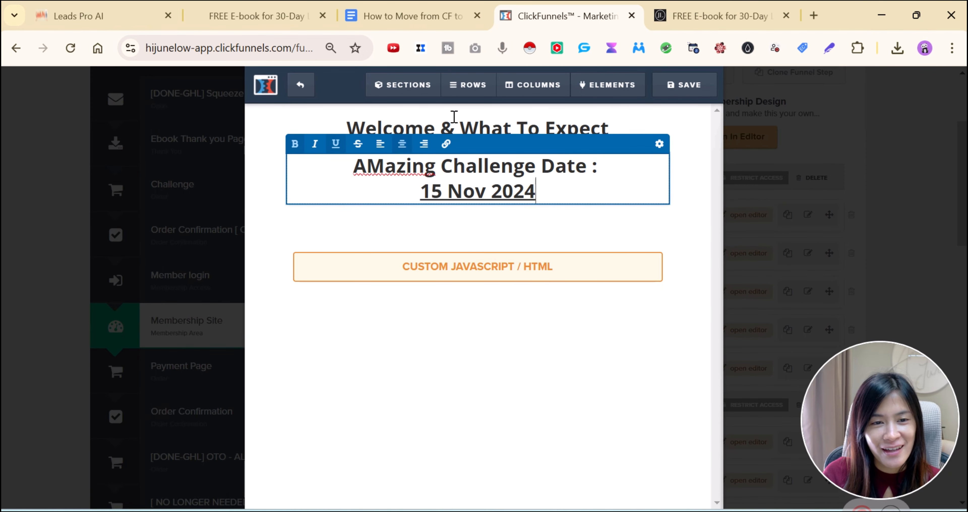
{"action": "left_click", "coordinate": [63, 6]}
{"action": "scroll", "coordinate": [624, 316], "scroll_direction": "down", "scroll_amount": 5}
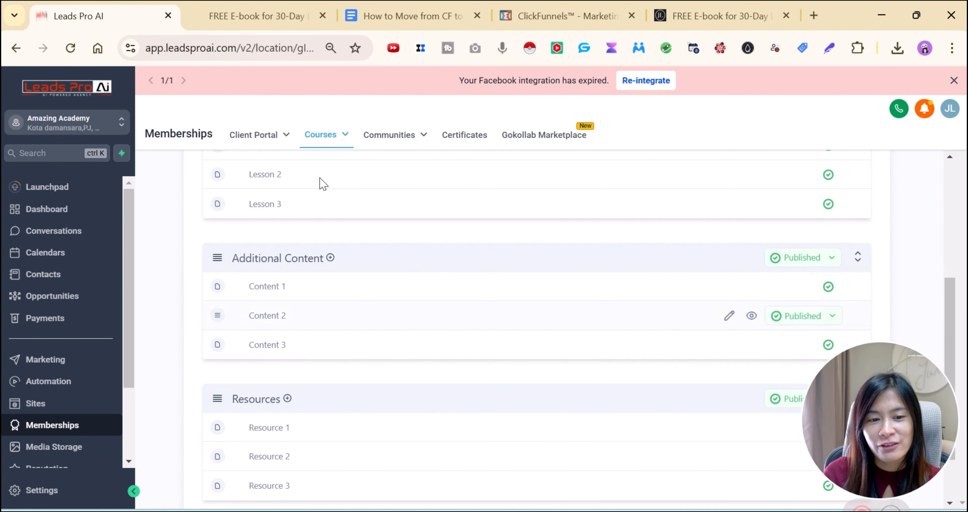
{"action": "left_click", "coordinate": [713, 15]}
{"action": "left_click", "coordinate": [556, 16]}
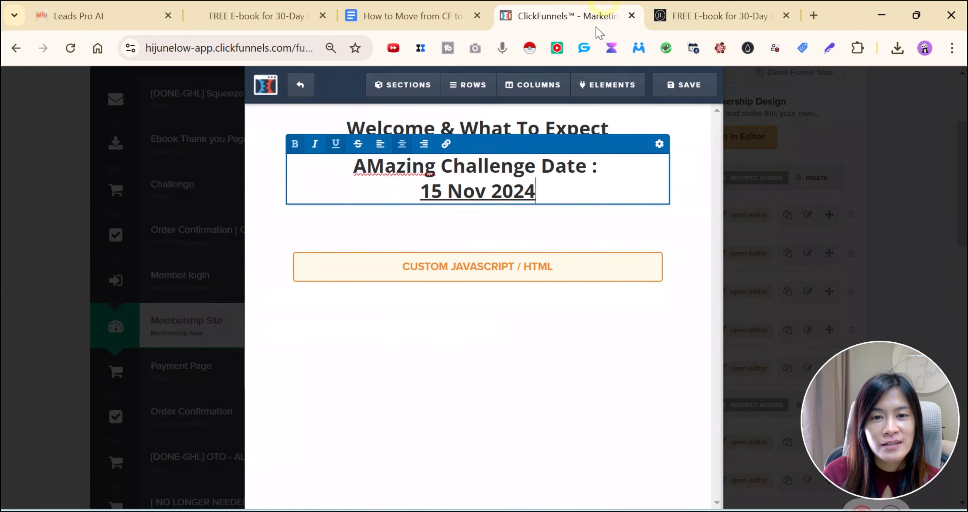
Select the 'Welcome & What To Expect' heading and open the 'Welcome to the training course' lesson in Leads Pro AI
{"action": "left_click", "coordinate": [442, 130]}
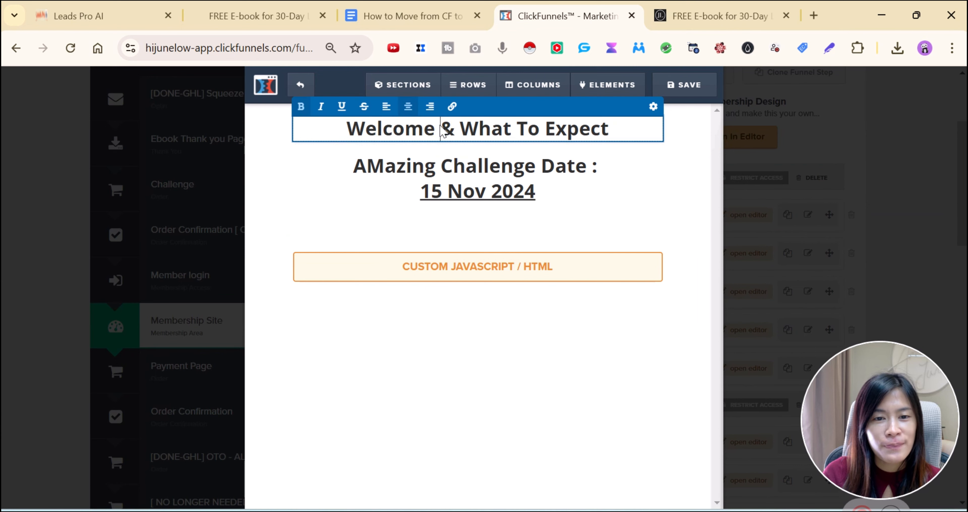
{"action": "left_click_drag", "start_coordinate": [362, 138], "coordinate": [611, 130]}
{"action": "key", "text": "ctrl+c"}
{"action": "left_click", "coordinate": [77, 5]}
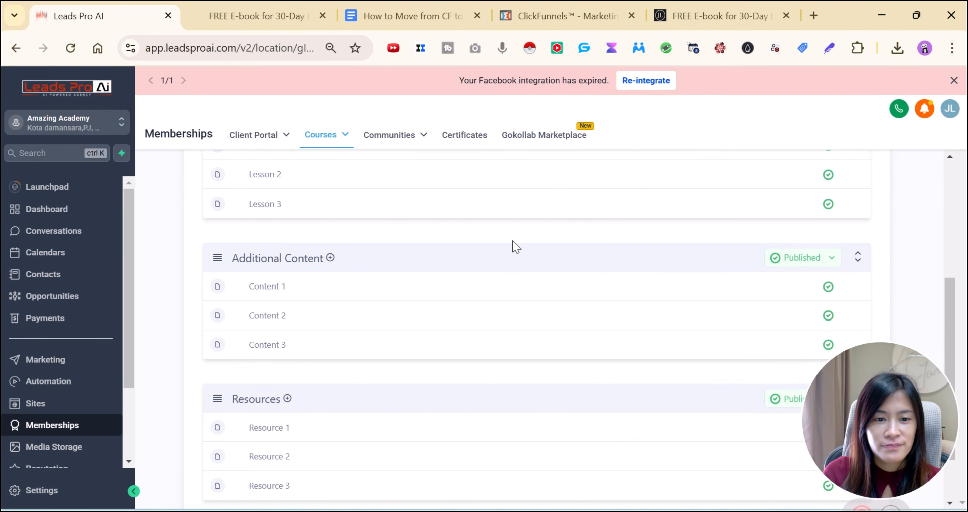
{"action": "scroll", "coordinate": [516, 247], "scroll_direction": "up", "scroll_amount": 5}
{"action": "scroll", "coordinate": [676, 324], "scroll_direction": "down", "scroll_amount": 3}
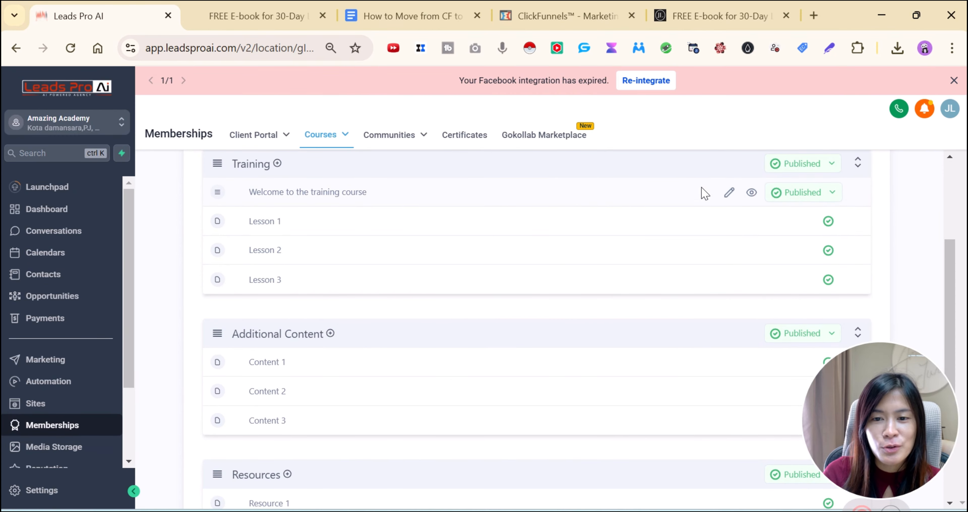
{"action": "left_click", "coordinate": [728, 195]}
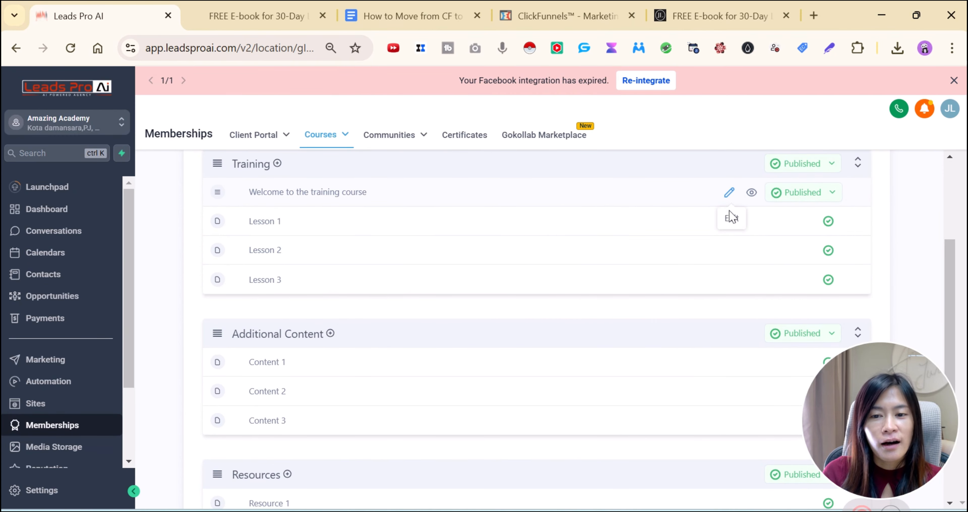
Replace the lesson title with the pasted 'Welcome & What To Expect' heading
{"action": "left_click", "coordinate": [335, 199]}
{"action": "left_click_drag", "start_coordinate": [342, 388], "coordinate": [184, 389]}
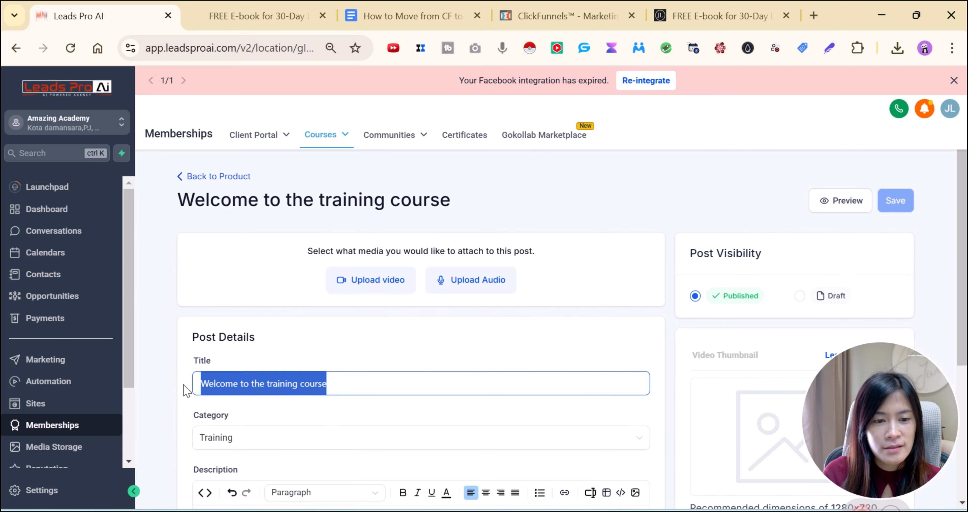
{"action": "key", "text": "ctrl+v"}
{"action": "scroll", "coordinate": [313, 391], "scroll_direction": "down", "scroll_amount": 4}
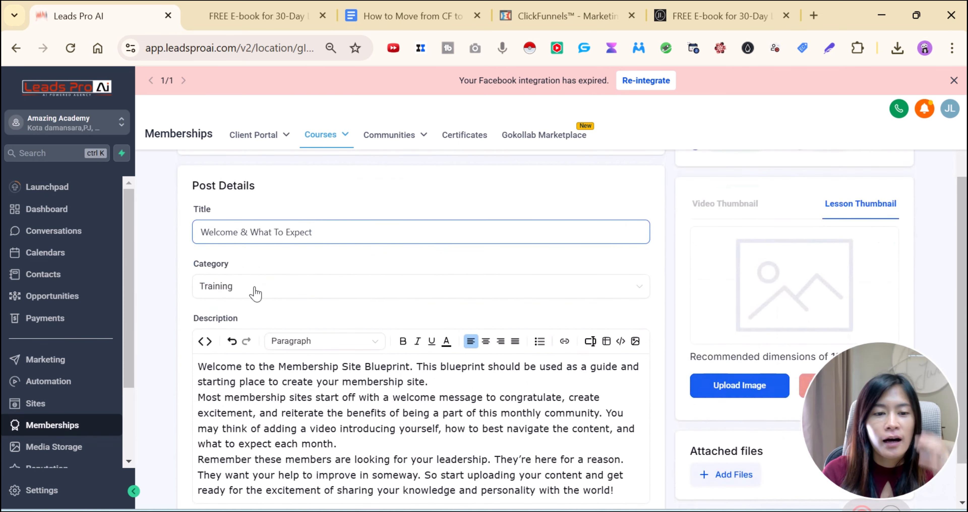
{"action": "left_click", "coordinate": [391, 408]}
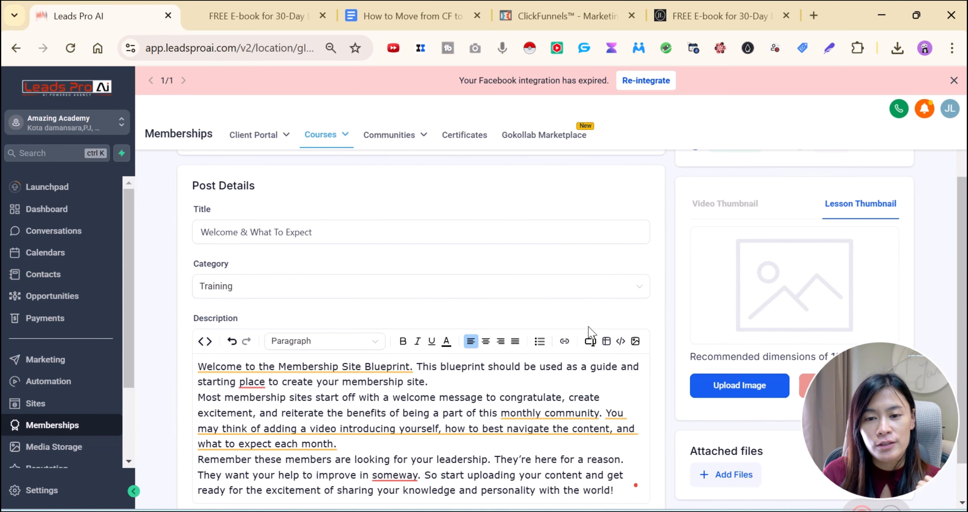
{"action": "scroll", "coordinate": [564, 334], "scroll_direction": "up", "scroll_amount": 4}
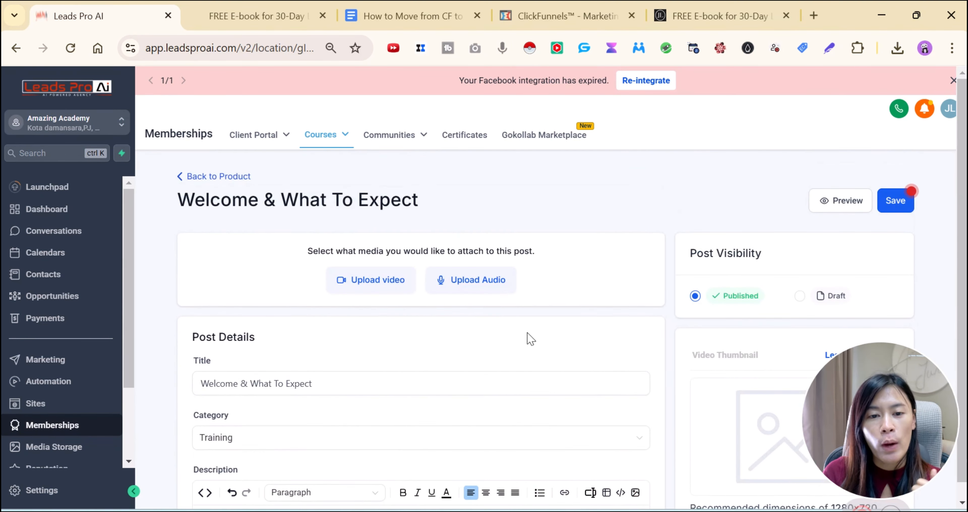
Try the video upload, cancel it, and leave the lesson without saving
{"action": "left_click", "coordinate": [391, 284]}
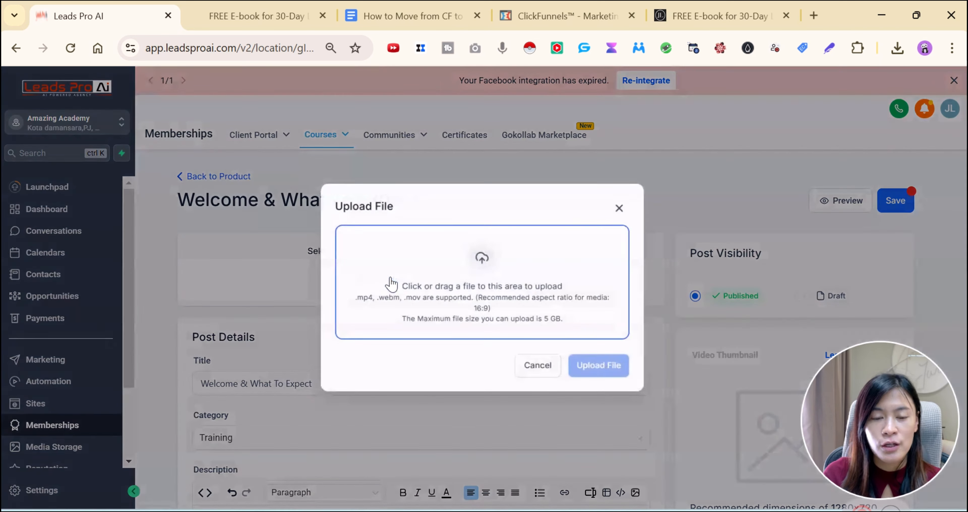
{"action": "left_click", "coordinate": [624, 207]}
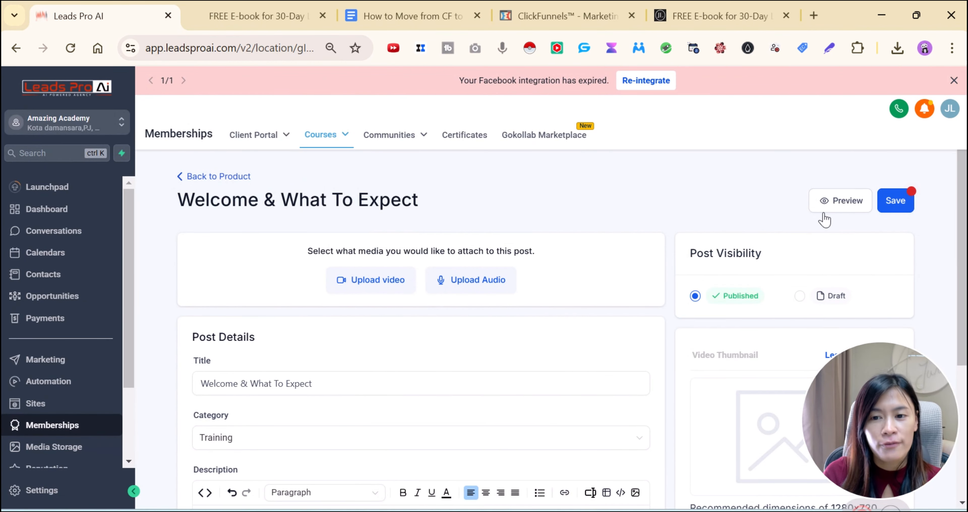
{"action": "left_click", "coordinate": [216, 176]}
{"action": "left_click", "coordinate": [551, 145]}
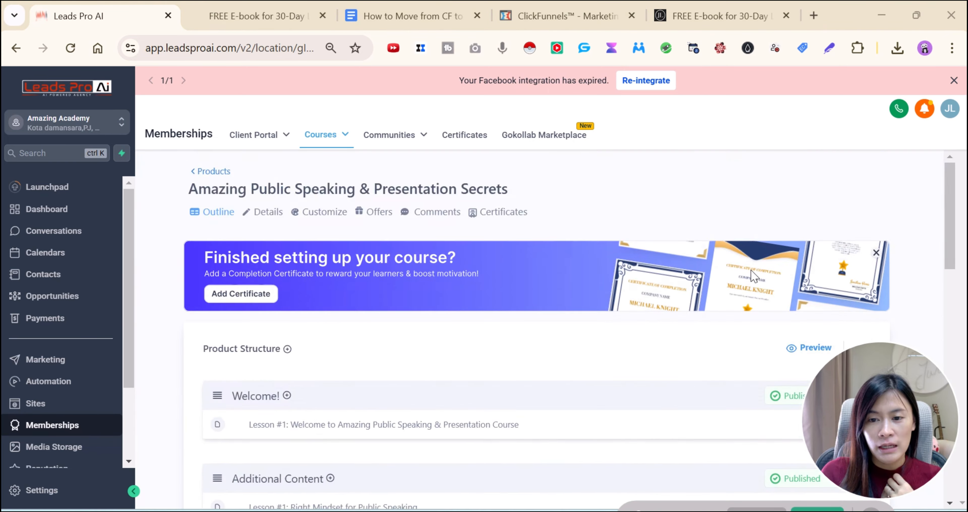
Open a student-view preview of the Amazing Public Speaking course, then return to the outline
{"action": "scroll", "coordinate": [320, 232], "scroll_direction": "down", "scroll_amount": 3}
{"action": "scroll", "coordinate": [239, 207], "scroll_direction": "up", "scroll_amount": 3}
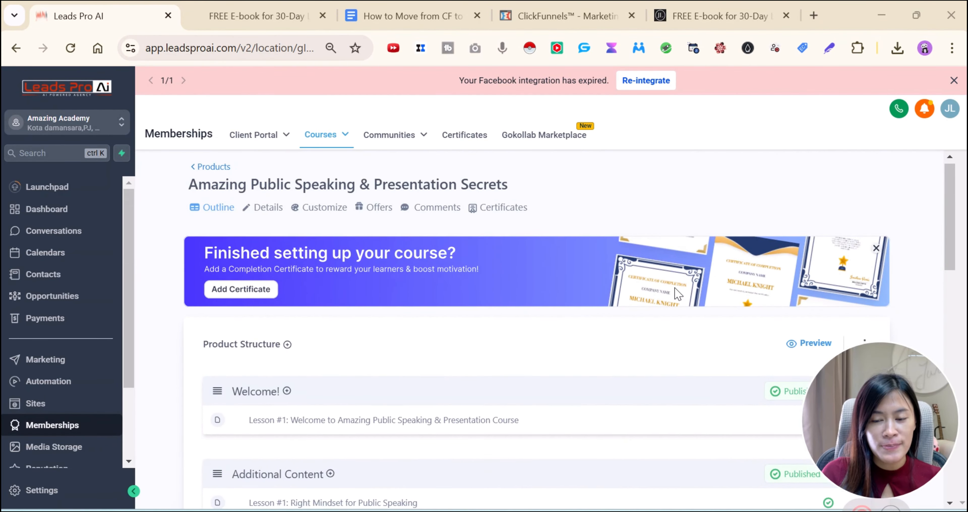
{"action": "scroll", "coordinate": [683, 283], "scroll_direction": "down", "scroll_amount": 5}
{"action": "scroll", "coordinate": [788, 339], "scroll_direction": "up", "scroll_amount": 5}
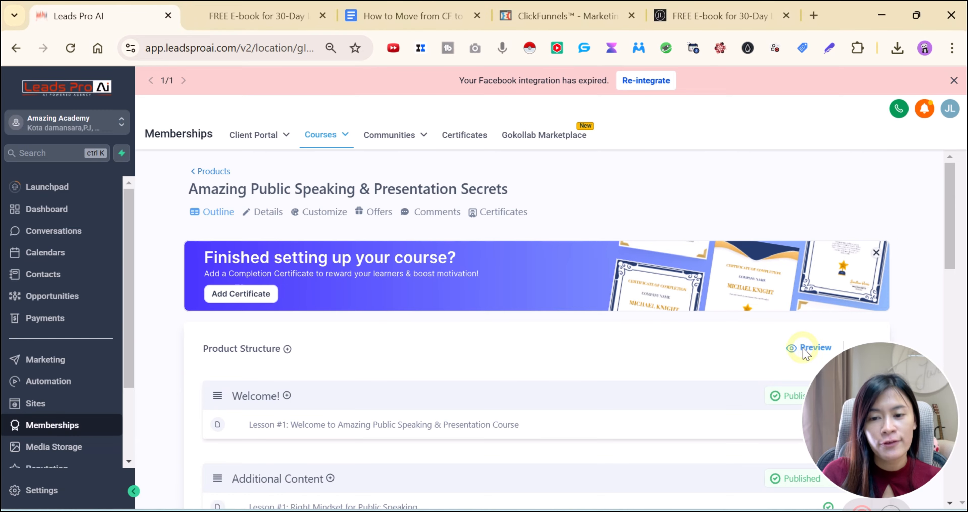
{"action": "left_click", "coordinate": [804, 349]}
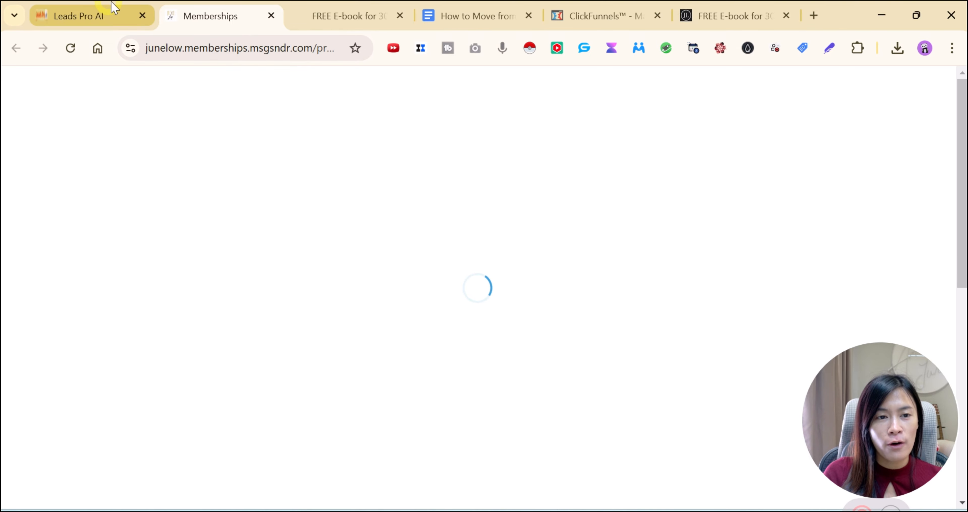
{"action": "left_click", "coordinate": [109, 13]}
Review the preview's 11 lessons, glancing at the e-book page and checklist, then return to the outline
{"action": "left_click", "coordinate": [814, 351]}
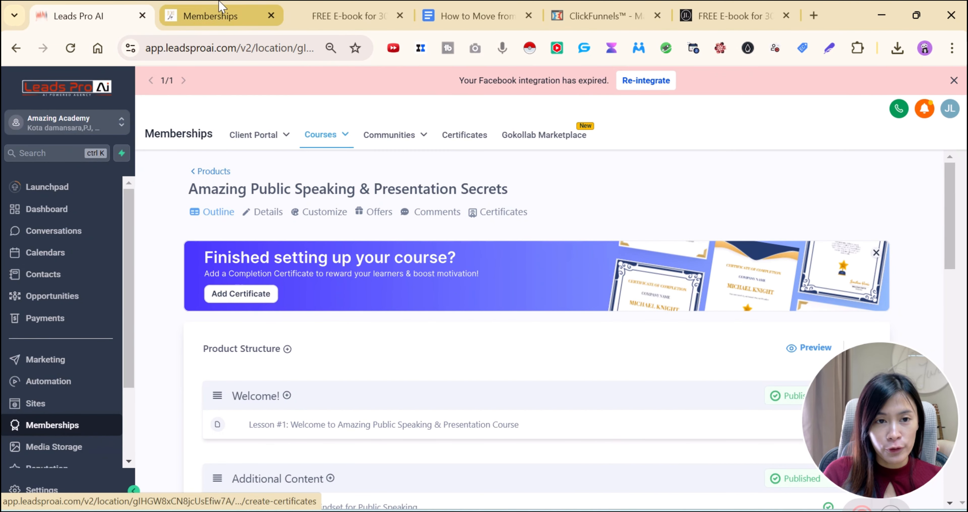
{"action": "left_click", "coordinate": [372, 15]}
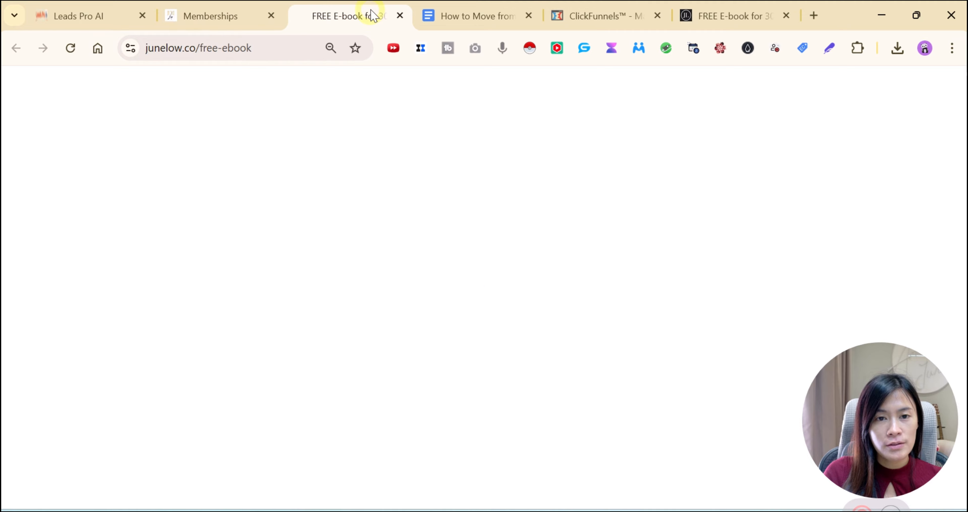
{"action": "left_click", "coordinate": [400, 16]}
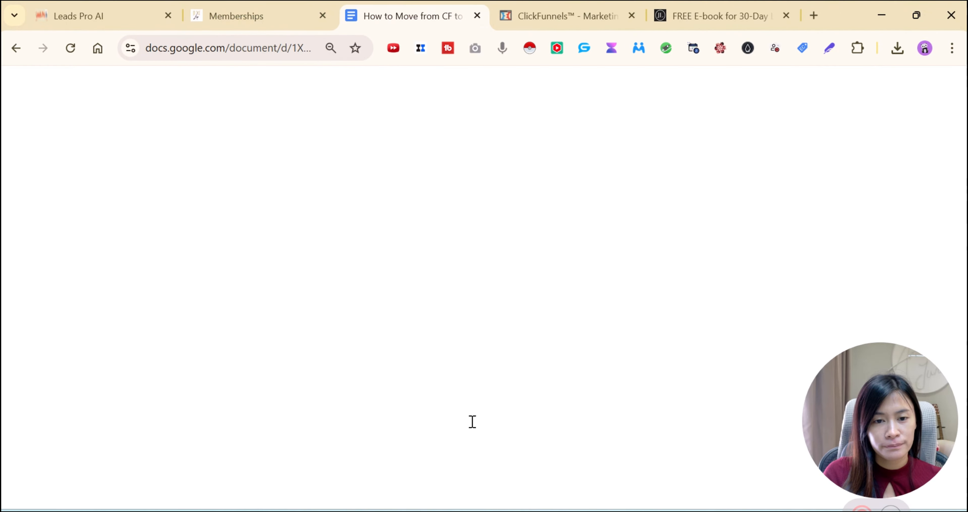
{"action": "left_click", "coordinate": [241, 16]}
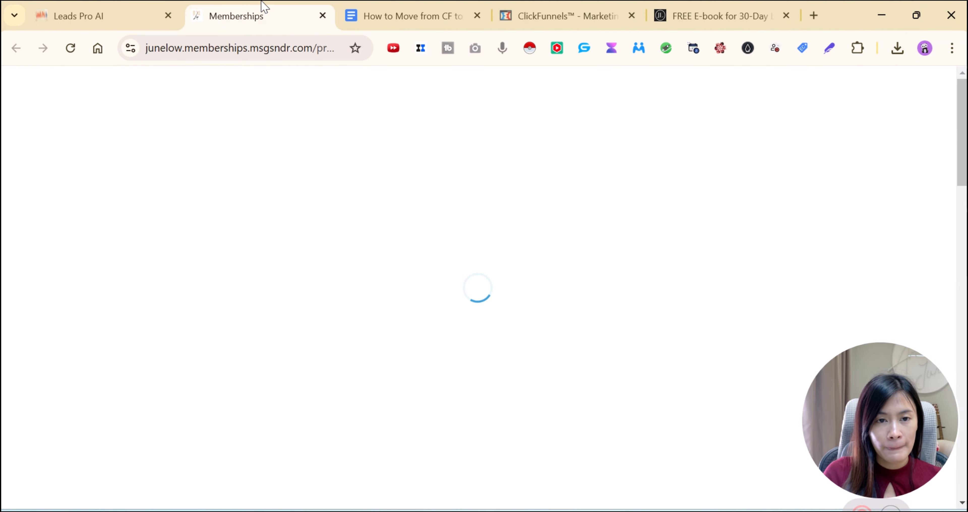
{"action": "scroll", "coordinate": [478, 322], "scroll_direction": "down", "scroll_amount": 10}
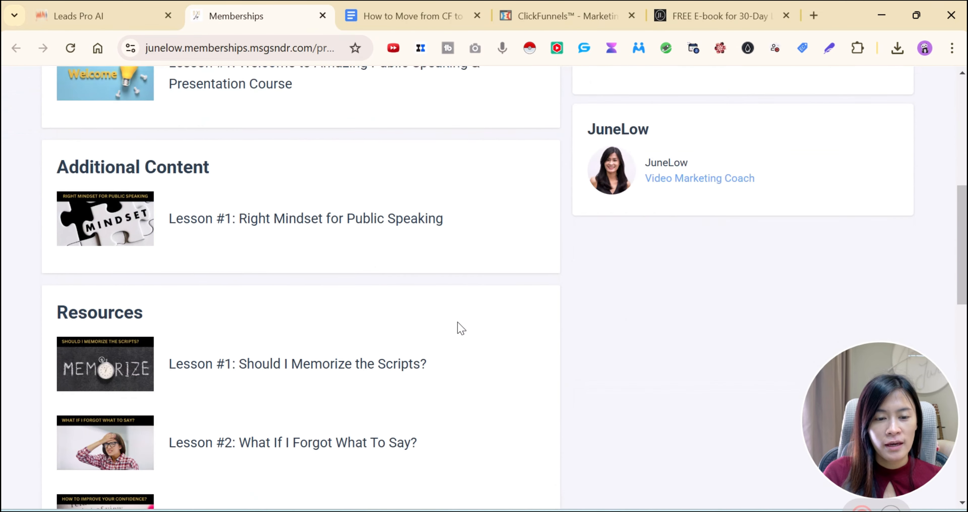
{"action": "scroll", "coordinate": [274, 296], "scroll_direction": "up", "scroll_amount": 10}
{"action": "scroll", "coordinate": [114, 470], "scroll_direction": "down", "scroll_amount": 5}
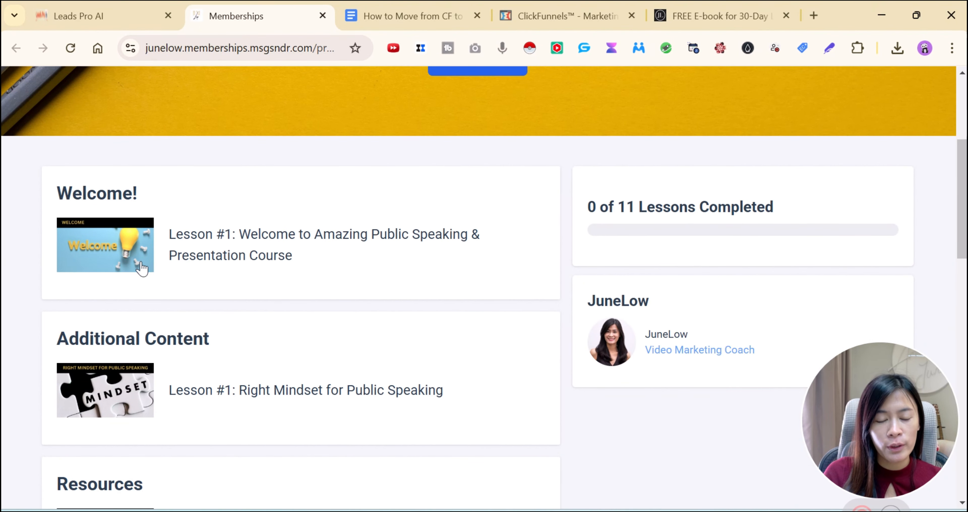
{"action": "scroll", "coordinate": [190, 283], "scroll_direction": "up", "scroll_amount": 3}
{"action": "scroll", "coordinate": [693, 417], "scroll_direction": "down", "scroll_amount": 5}
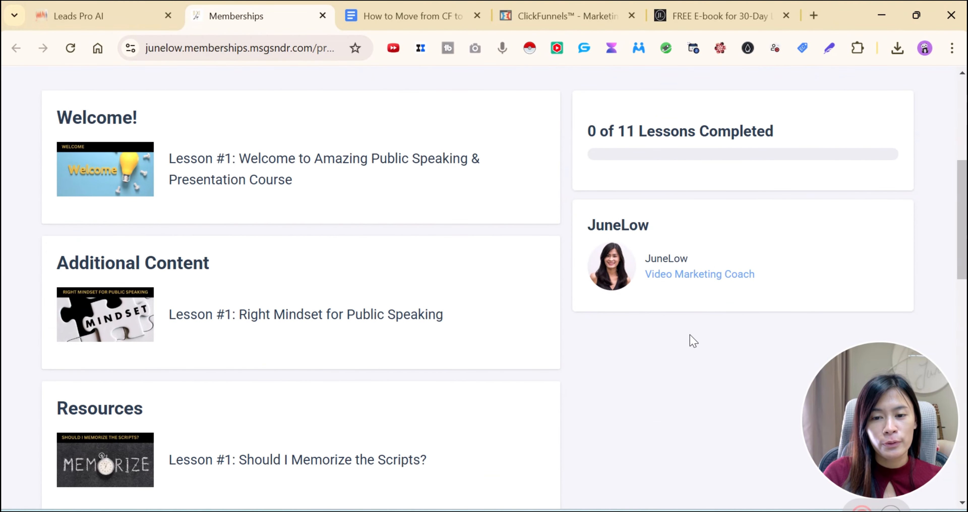
{"action": "left_click", "coordinate": [71, 16]}
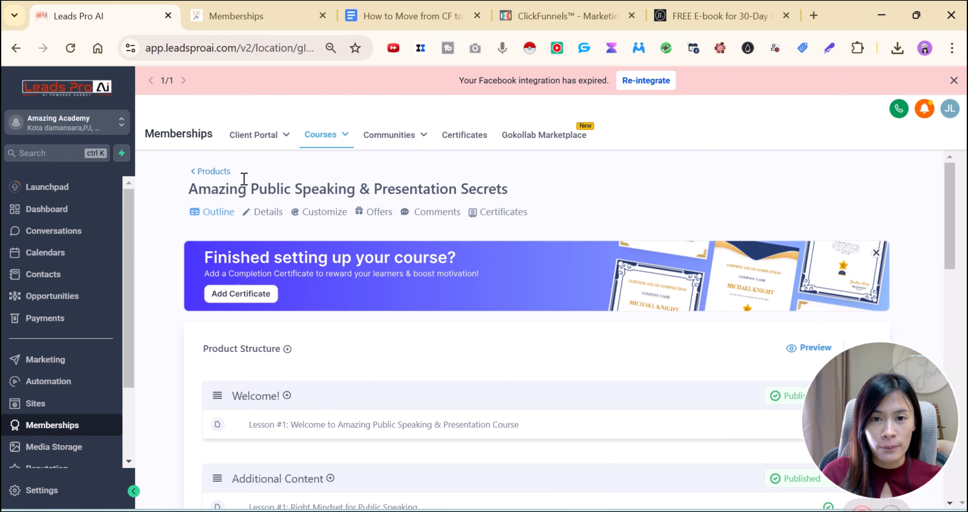
{"action": "left_click", "coordinate": [420, 21]}
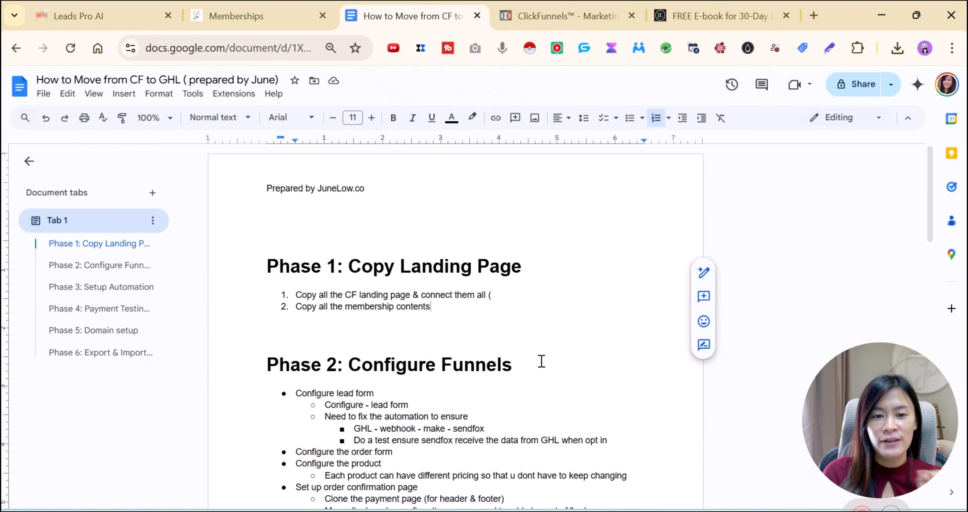
{"action": "left_click_drag", "start_coordinate": [510, 296], "coordinate": [288, 296]}
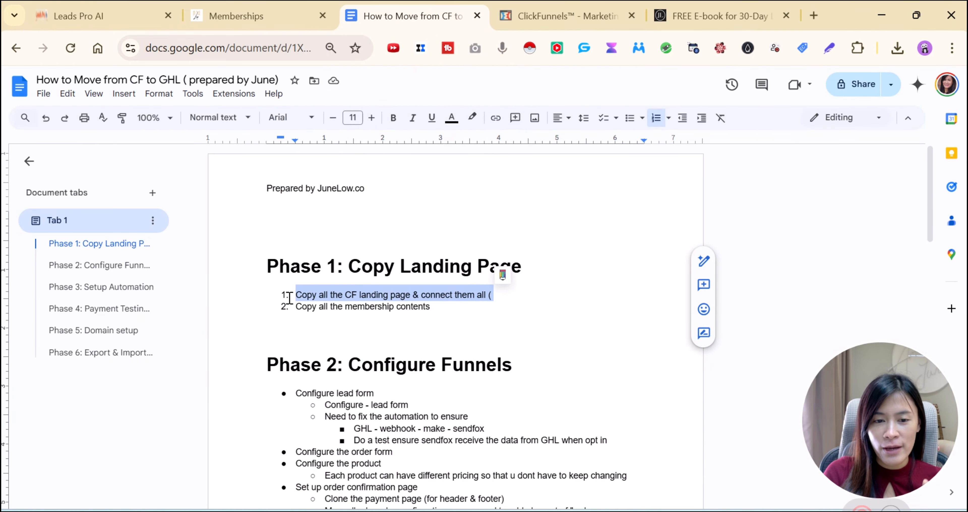
{"action": "left_click", "coordinate": [462, 327]}
{"action": "left_click_drag", "start_coordinate": [445, 311], "coordinate": [287, 304]}
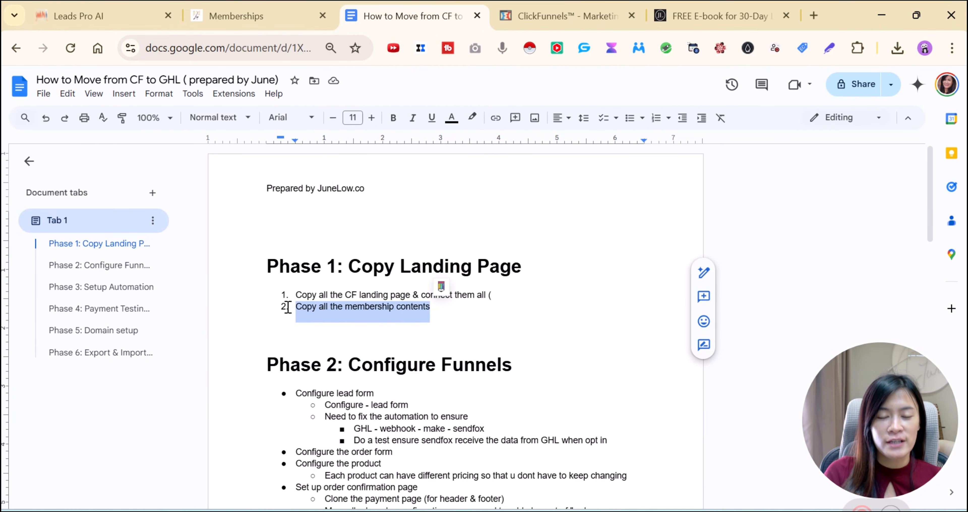
{"action": "left_click", "coordinate": [519, 318]}
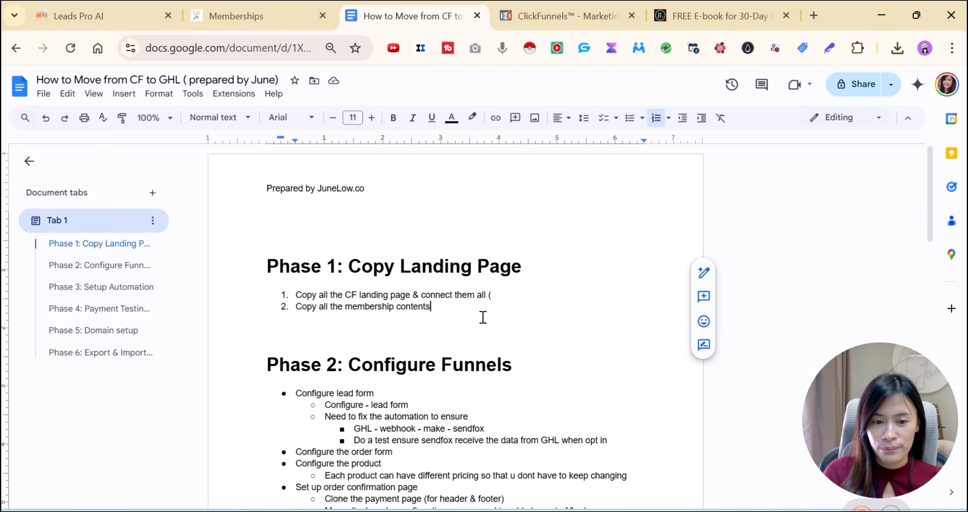
{"action": "left_click_drag", "start_coordinate": [482, 318], "coordinate": [208, 266]}
{"action": "scroll", "coordinate": [388, 368], "scroll_direction": "down", "scroll_amount": 1}
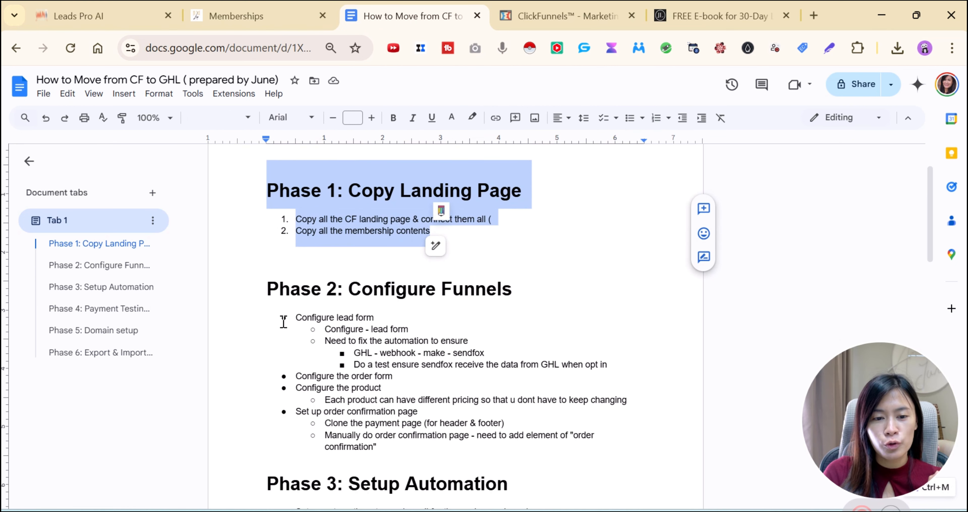
{"action": "left_click_drag", "start_coordinate": [293, 322], "coordinate": [502, 349]}
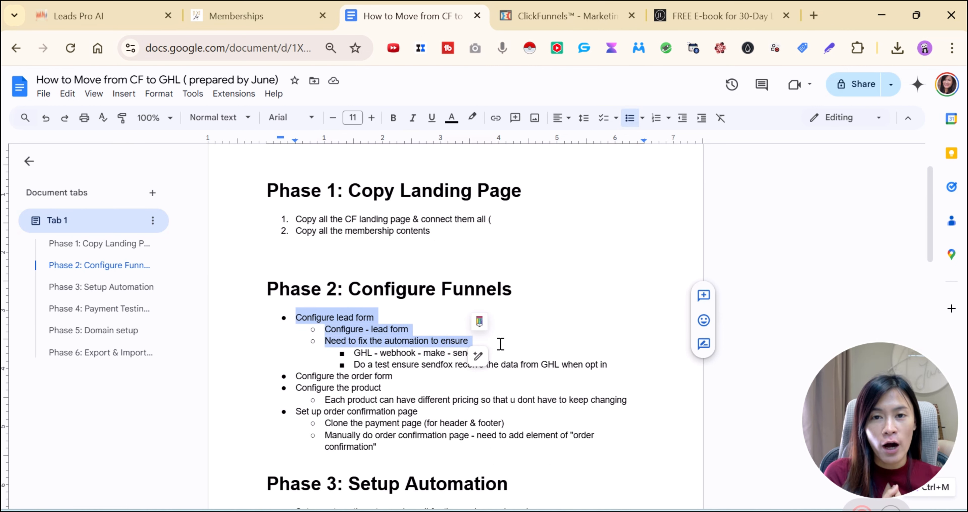
{"action": "left_click", "coordinate": [83, 7]}
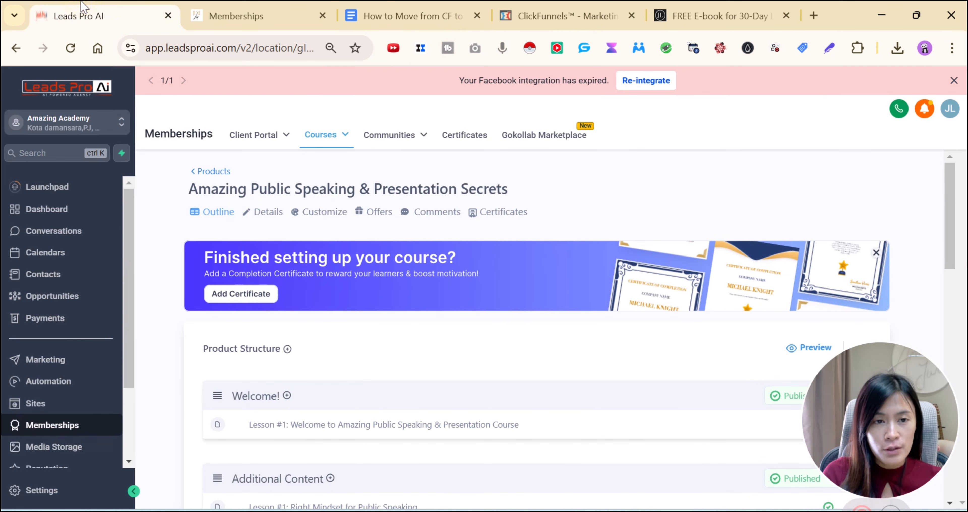
Search funnels for 'test' and open 'Test Demo moving from CF' to its Squeeze Page step
{"action": "left_click", "coordinate": [56, 408]}
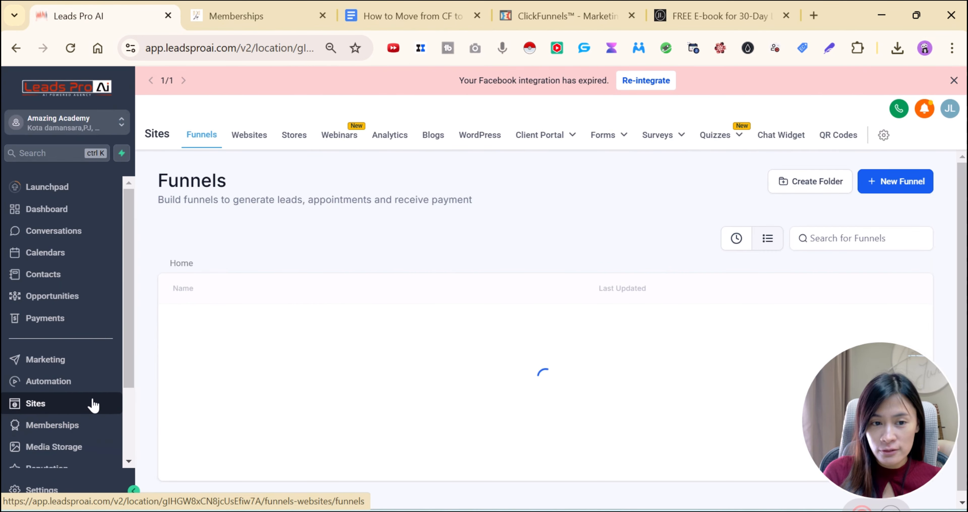
{"action": "left_click", "coordinate": [824, 238]}
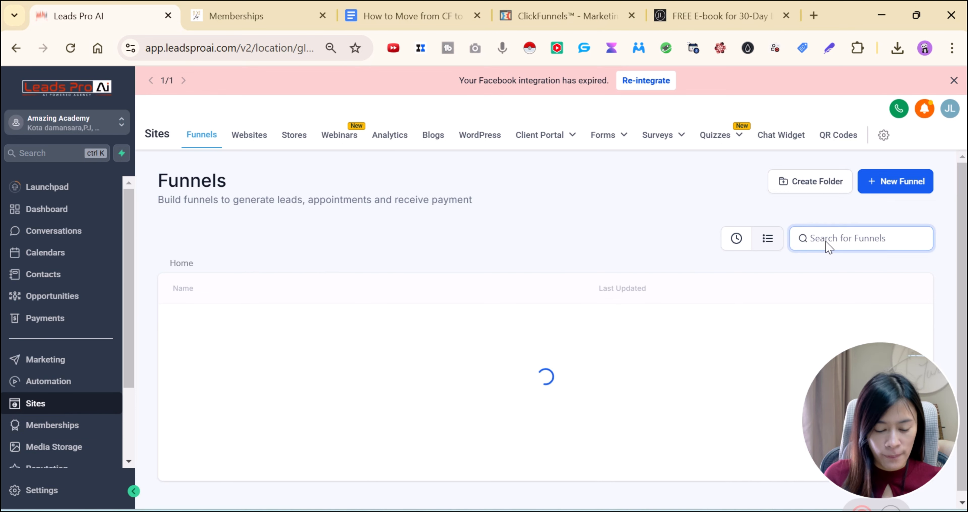
{"action": "type", "text": "test"}
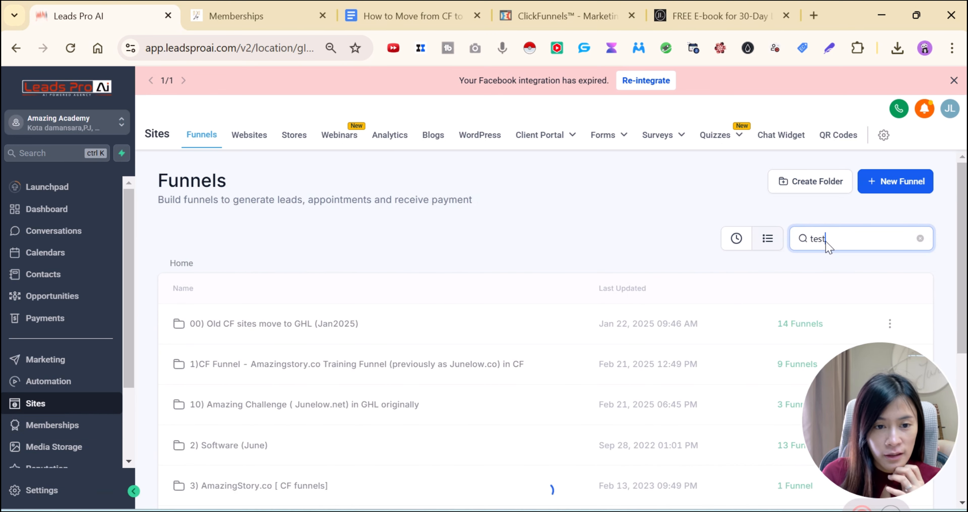
{"action": "scroll", "coordinate": [827, 244], "scroll_direction": "down", "scroll_amount": 2}
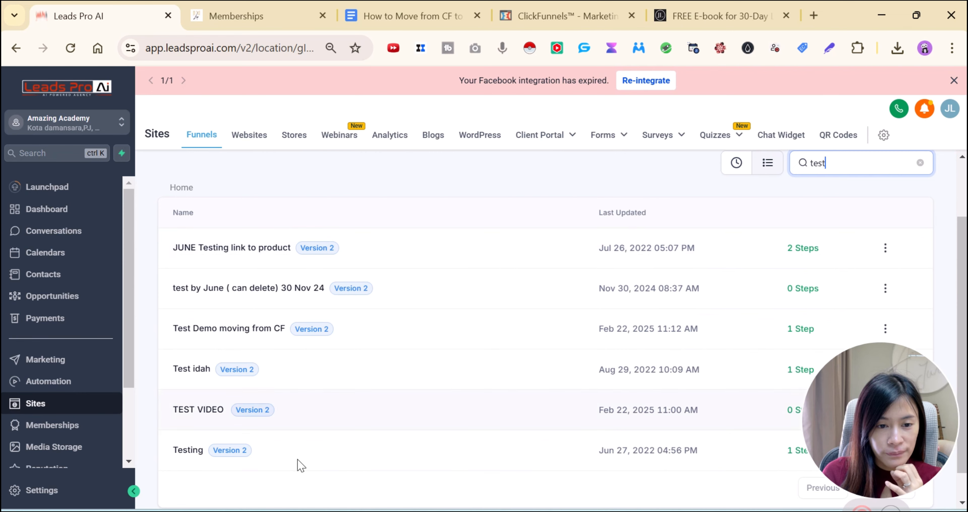
{"action": "scroll", "coordinate": [223, 415], "scroll_direction": "down", "scroll_amount": 1}
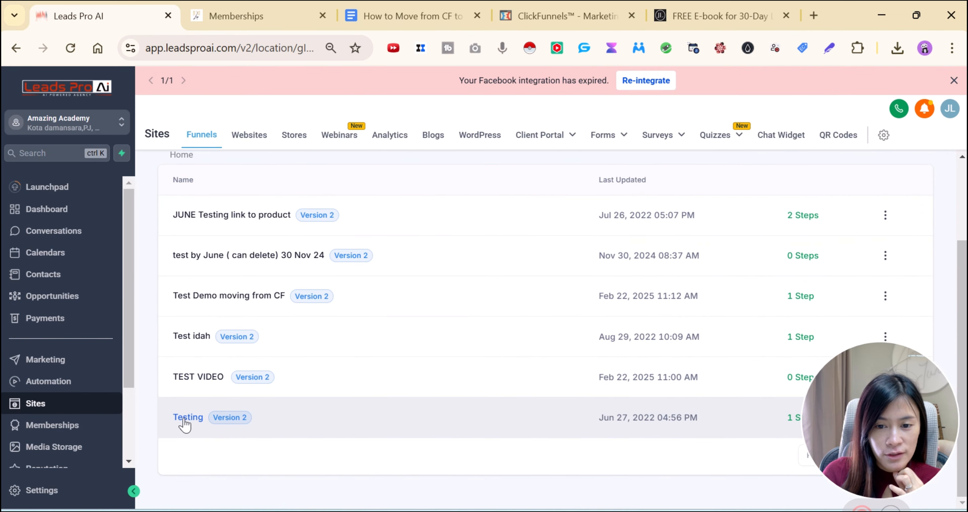
{"action": "left_click", "coordinate": [190, 297]}
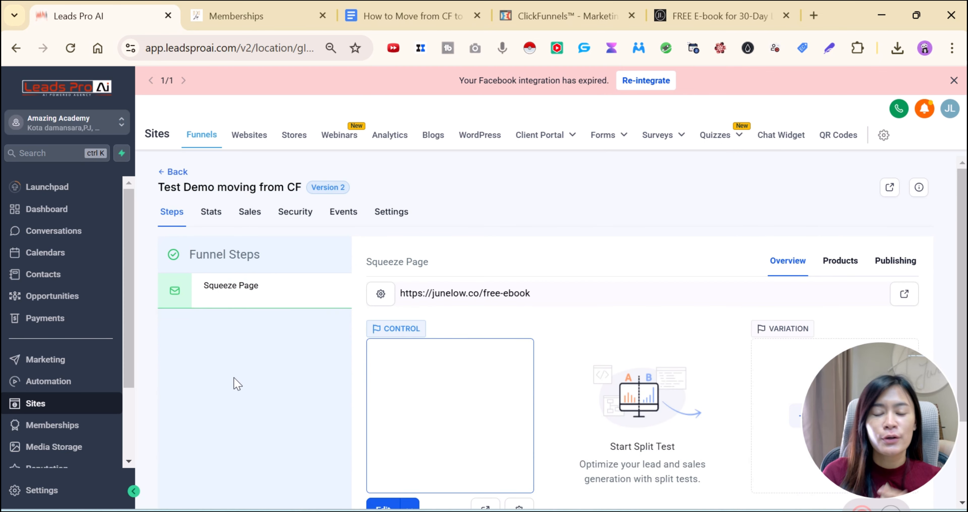
{"action": "scroll", "coordinate": [462, 422], "scroll_direction": "down", "scroll_amount": 2}
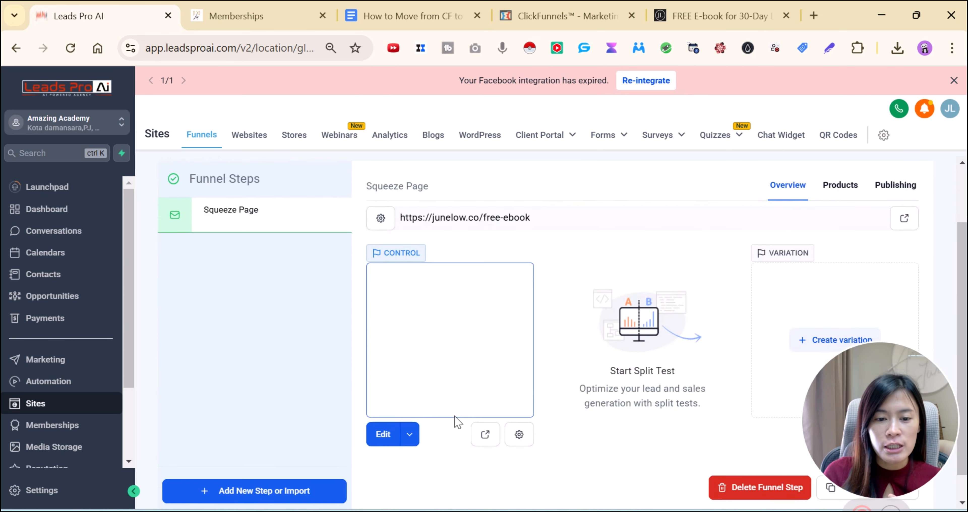
Open the Squeeze Page in the editor and compare it with the live page's opt-in popup
{"action": "left_click", "coordinate": [387, 440]}
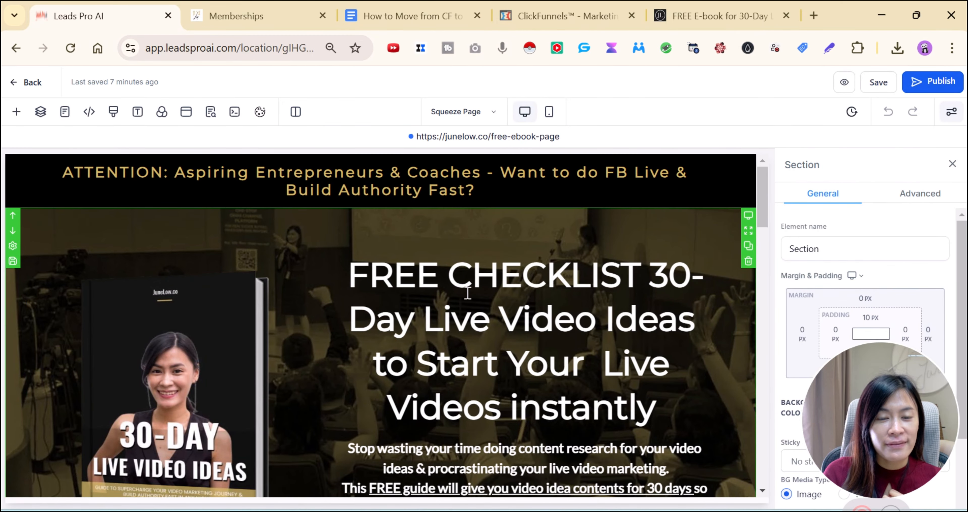
{"action": "scroll", "coordinate": [673, 341], "scroll_direction": "down", "scroll_amount": 7}
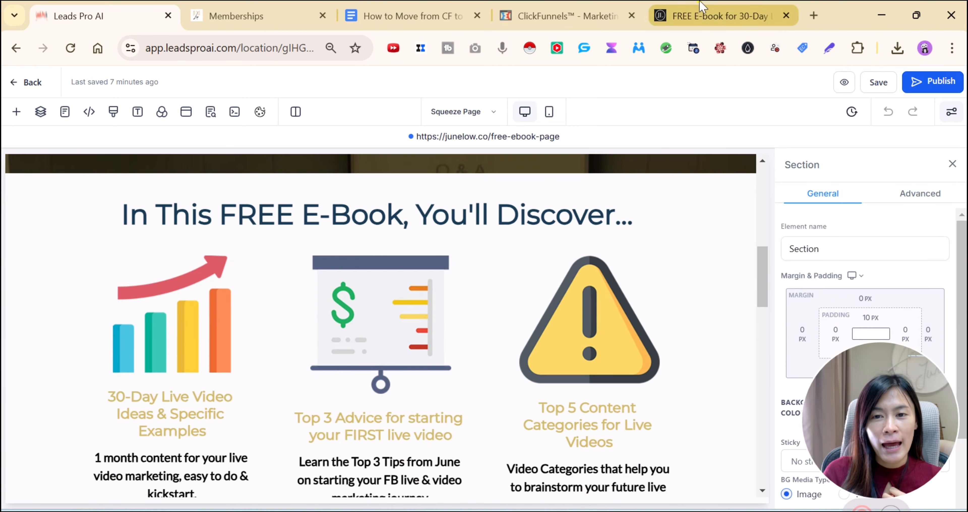
{"action": "left_click", "coordinate": [706, 15]}
{"action": "left_click", "coordinate": [719, 106]}
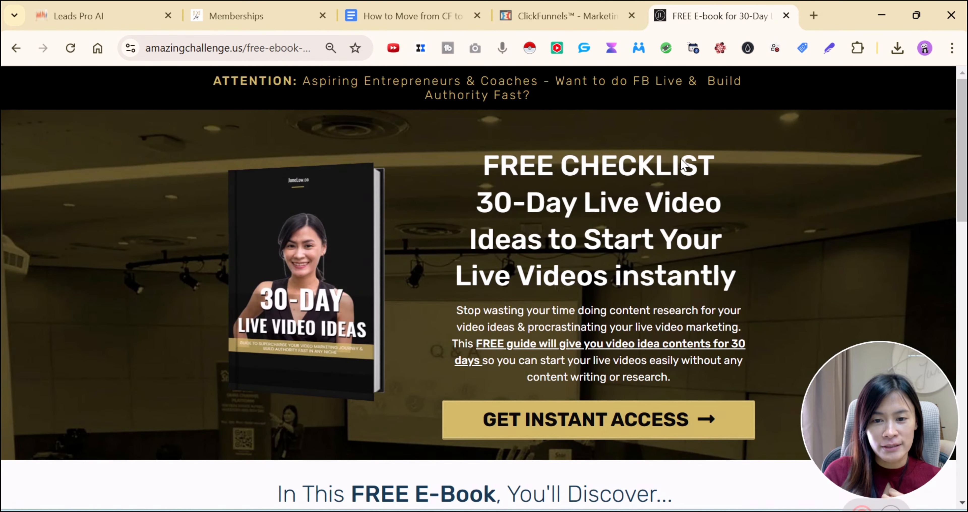
{"action": "left_click", "coordinate": [515, 417]}
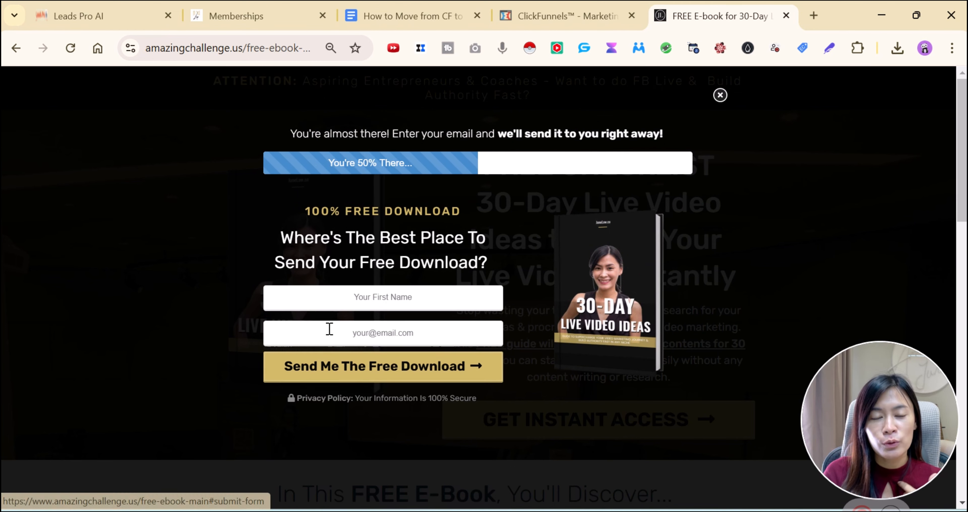
{"action": "left_click", "coordinate": [79, 16]}
{"action": "scroll", "coordinate": [398, 400], "scroll_direction": "up", "scroll_amount": 8}
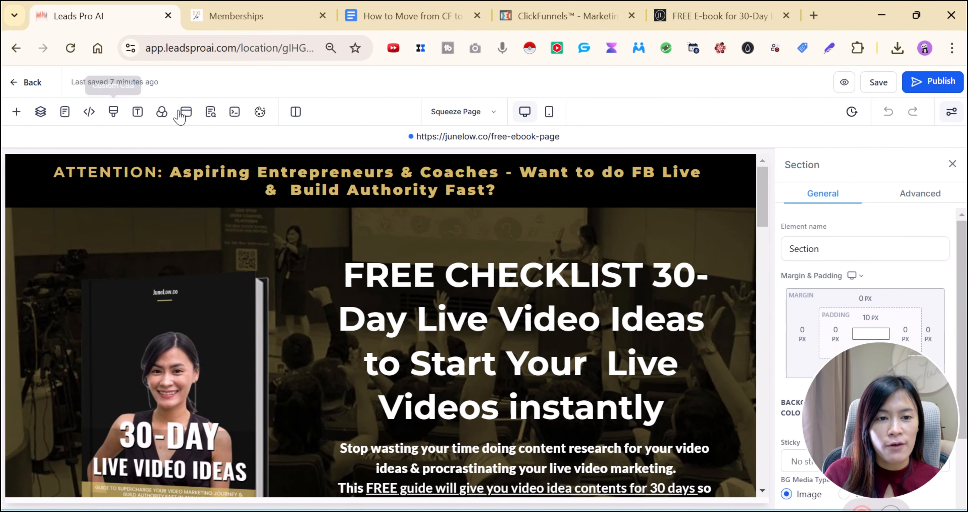
Open the popup settings and compare them against the original live popup
{"action": "left_click", "coordinate": [184, 117]}
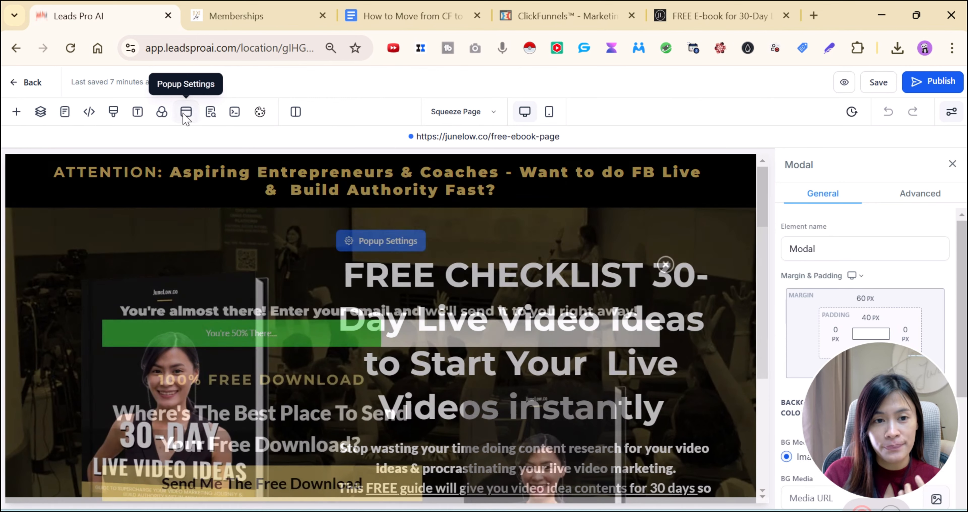
{"action": "scroll", "coordinate": [520, 297], "scroll_direction": "up", "scroll_amount": 1}
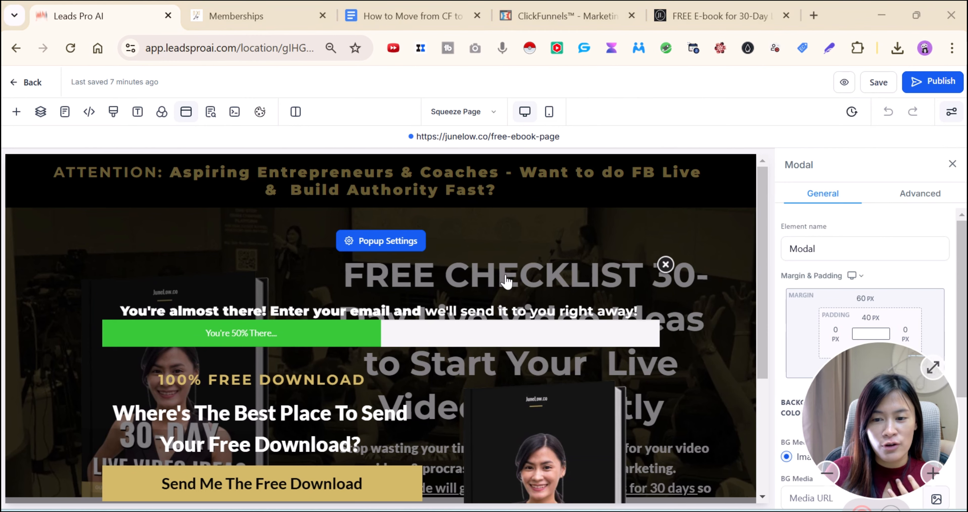
{"action": "left_click", "coordinate": [714, 16]}
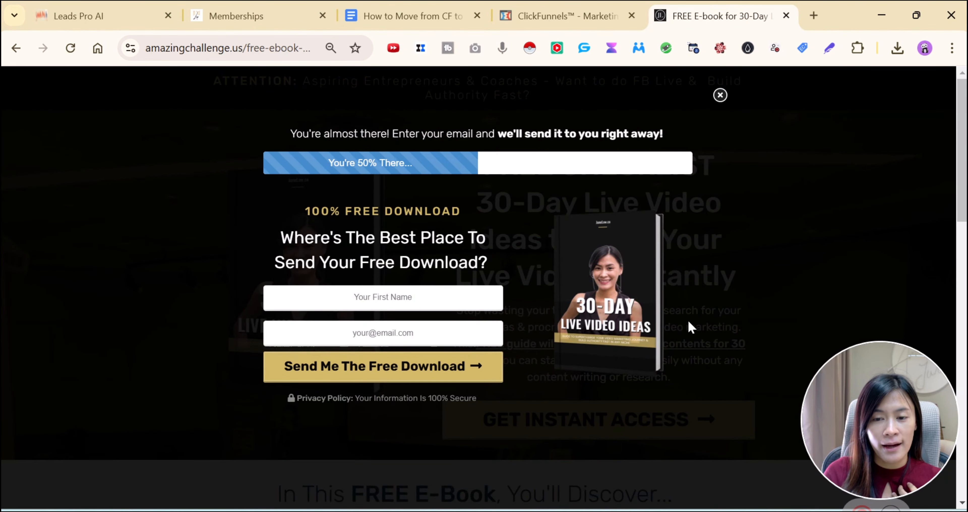
{"action": "left_click", "coordinate": [113, 15]}
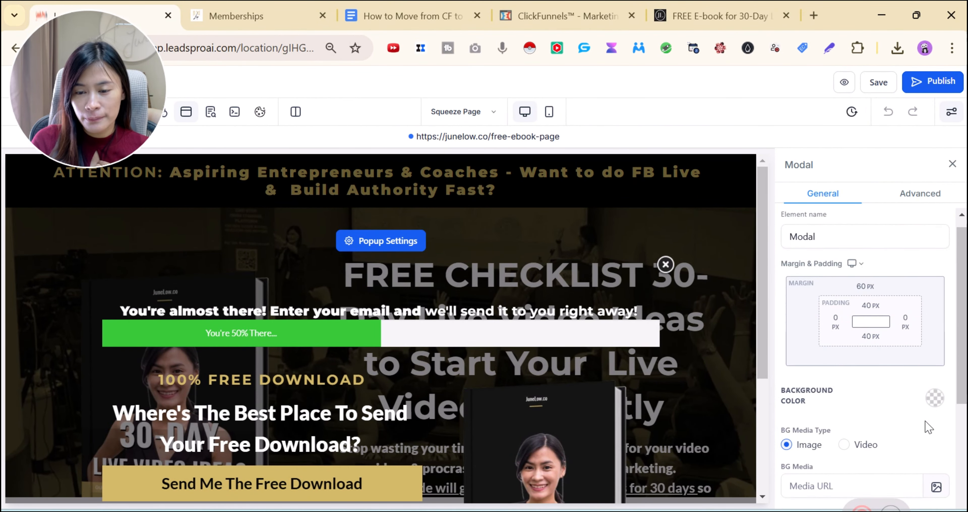
{"action": "scroll", "coordinate": [928, 421], "scroll_direction": "down", "scroll_amount": 4}
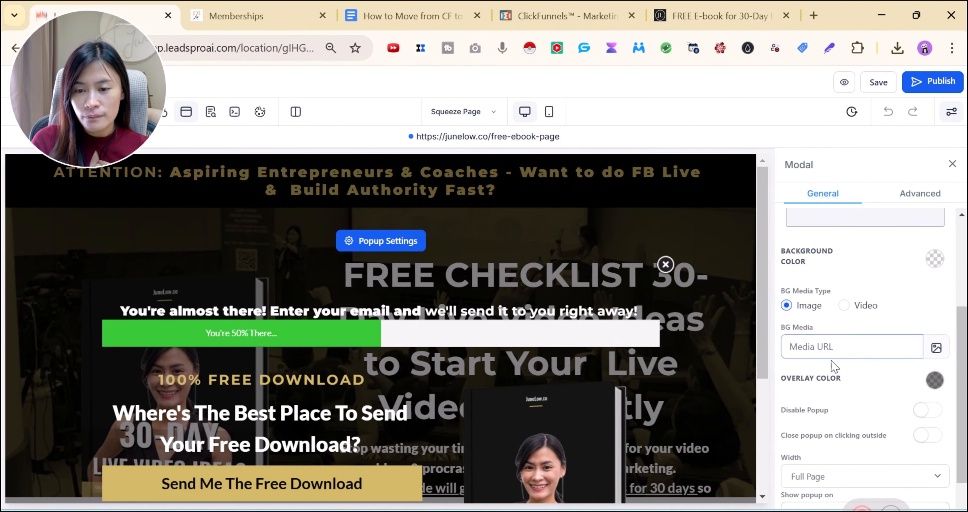
Set the popup's Background Color and Overlay Color to black
{"action": "left_click", "coordinate": [935, 259]}
{"action": "left_click", "coordinate": [883, 290]}
{"action": "scroll", "coordinate": [765, 346], "scroll_direction": "down", "scroll_amount": 4}
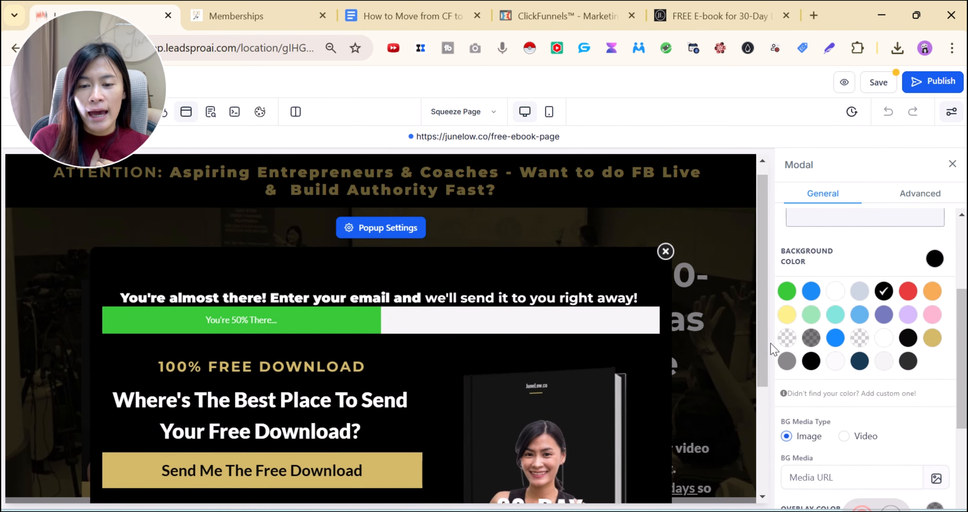
{"action": "scroll", "coordinate": [909, 398], "scroll_direction": "down", "scroll_amount": 4}
{"action": "left_click", "coordinate": [935, 360]}
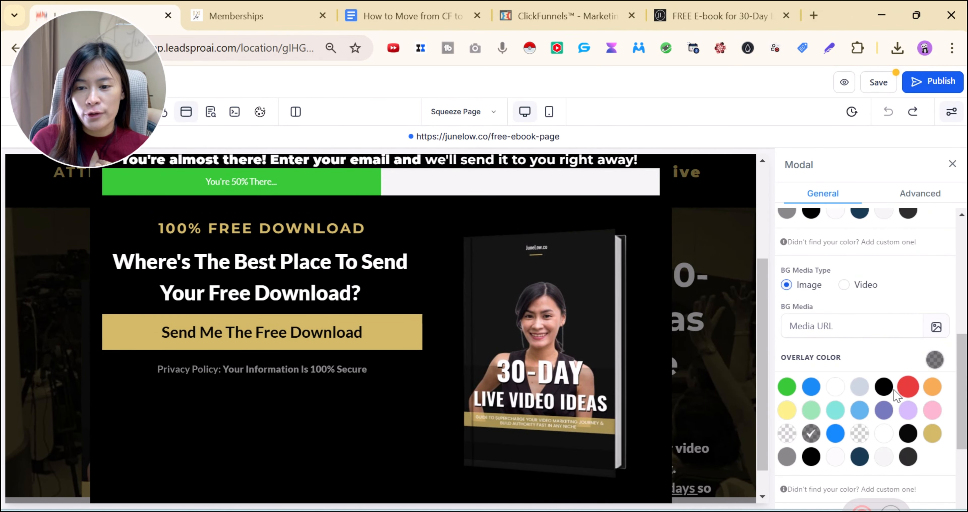
{"action": "left_click", "coordinate": [884, 386]}
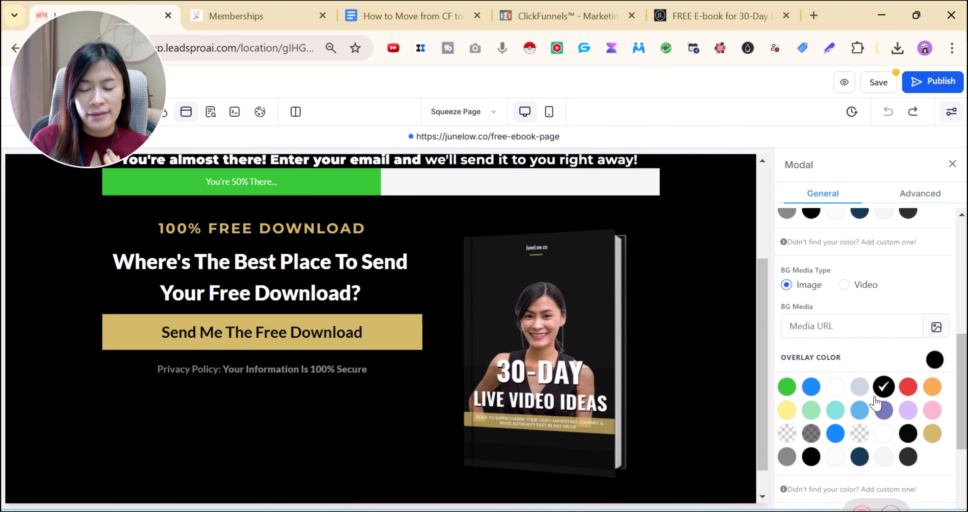
{"action": "scroll", "coordinate": [417, 380], "scroll_direction": "up", "scroll_amount": 5}
{"action": "scroll", "coordinate": [338, 376], "scroll_direction": "down", "scroll_amount": 3}
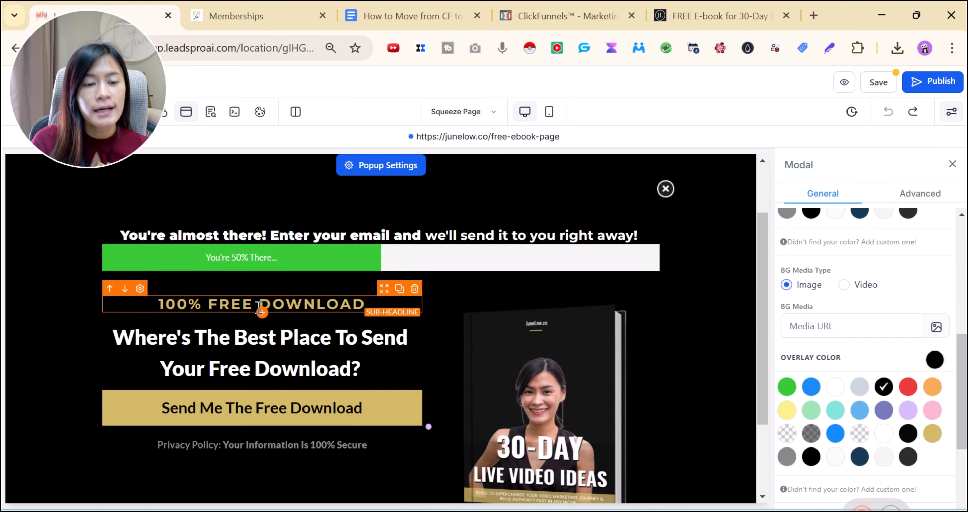
{"action": "scroll", "coordinate": [259, 368], "scroll_direction": "down", "scroll_amount": 2}
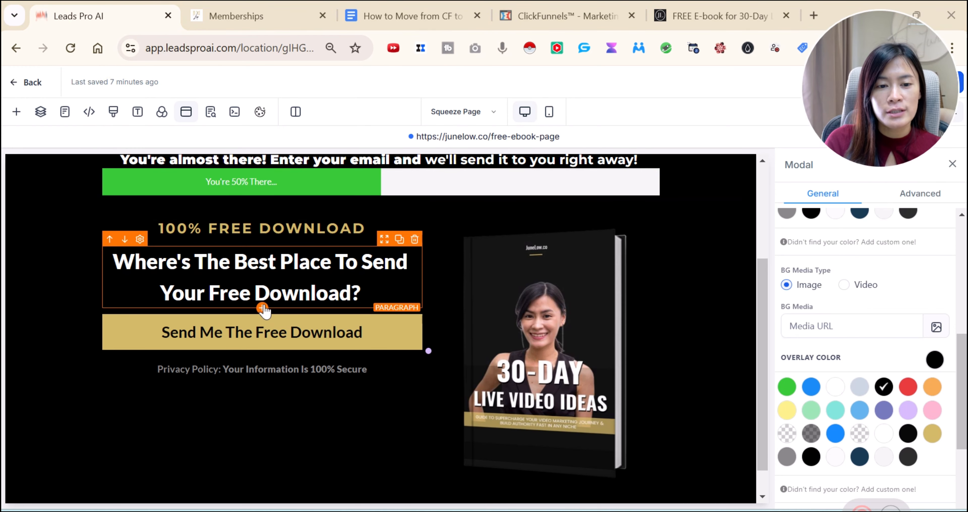
Add a Form element below the popup headline, found by searching 'form'
{"action": "left_click", "coordinate": [259, 308]}
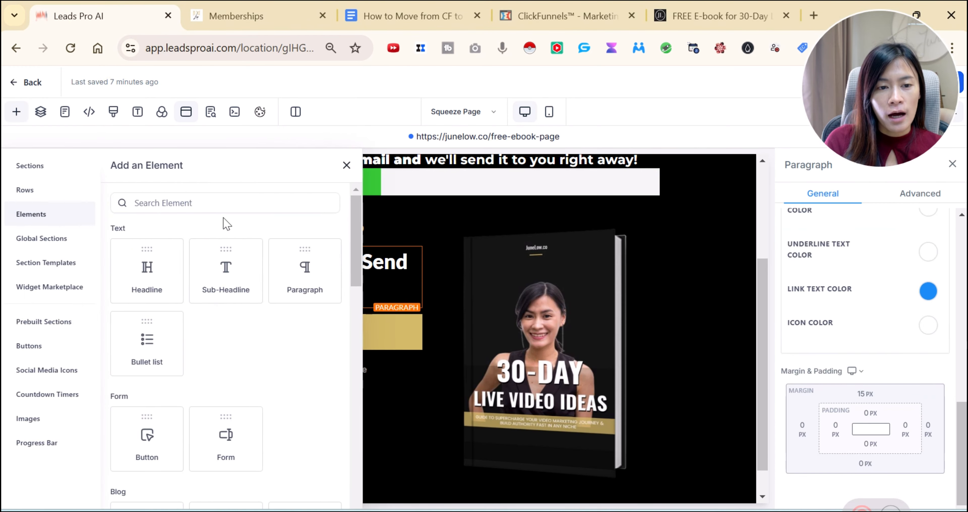
{"action": "left_click", "coordinate": [231, 204]}
{"action": "type", "text": "form"}
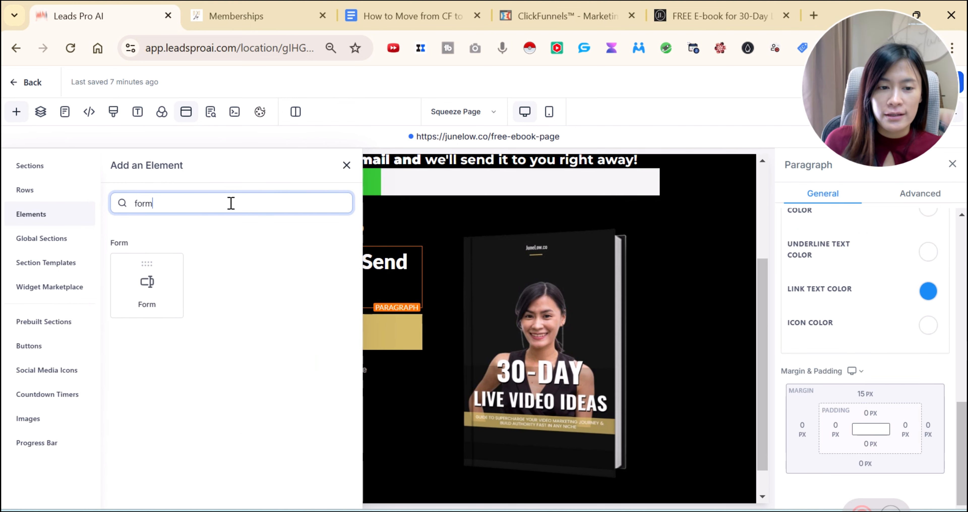
{"action": "left_click", "coordinate": [144, 289]}
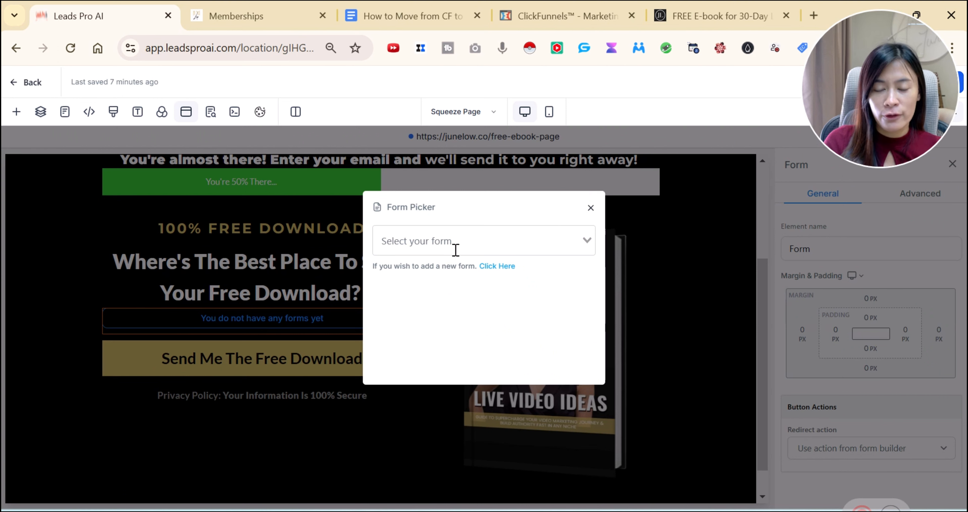
Skip the existing forms and open the Forms list in a new tab to create one
{"action": "left_click", "coordinate": [466, 243]}
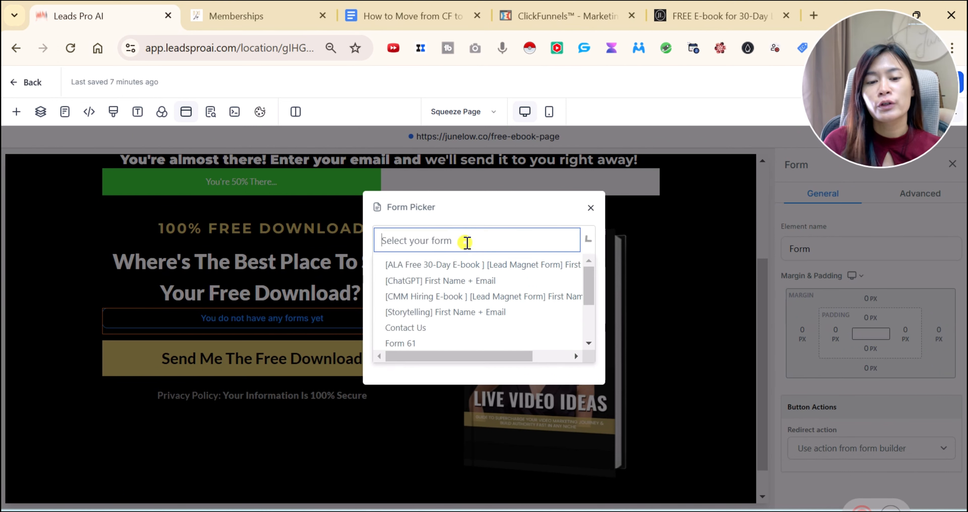
{"action": "left_click", "coordinate": [524, 215]}
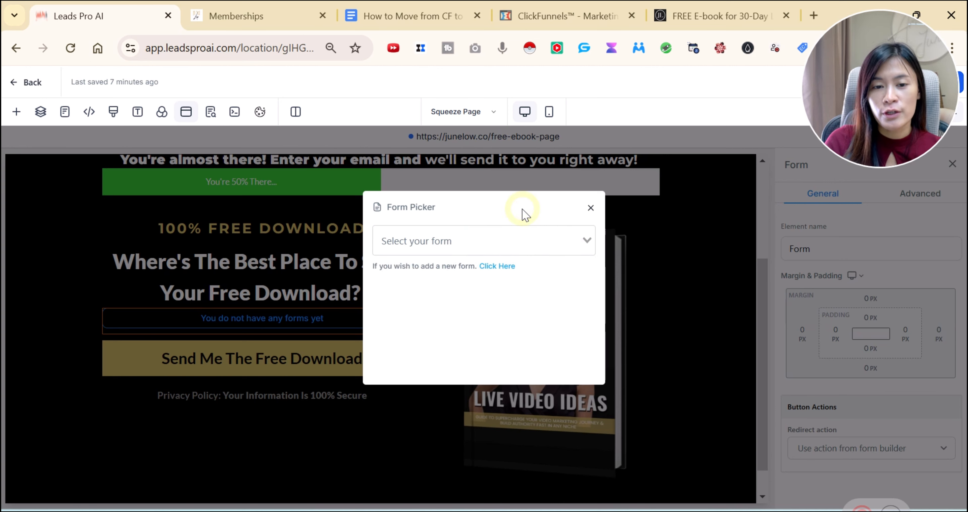
{"action": "left_click", "coordinate": [513, 270]}
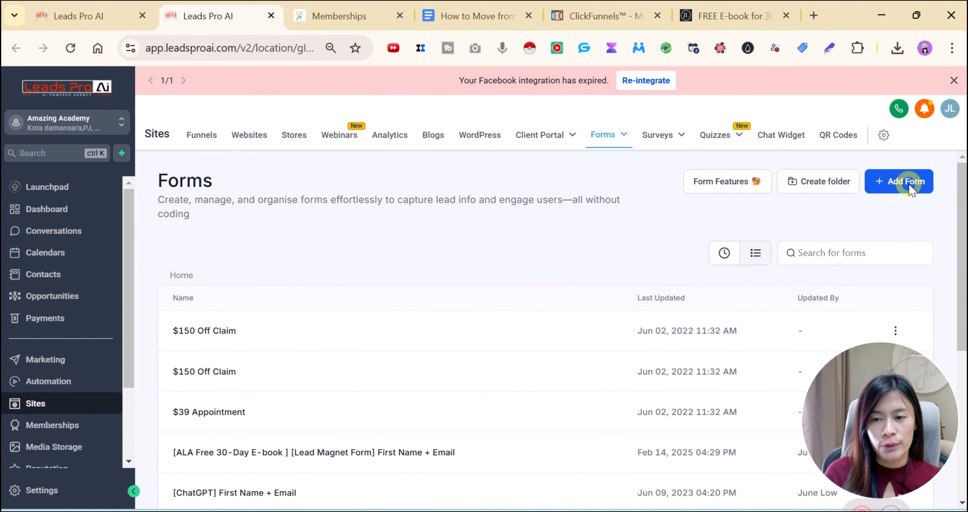
Create a new form from the Generic Registration template in the template library
{"action": "left_click", "coordinate": [909, 184]}
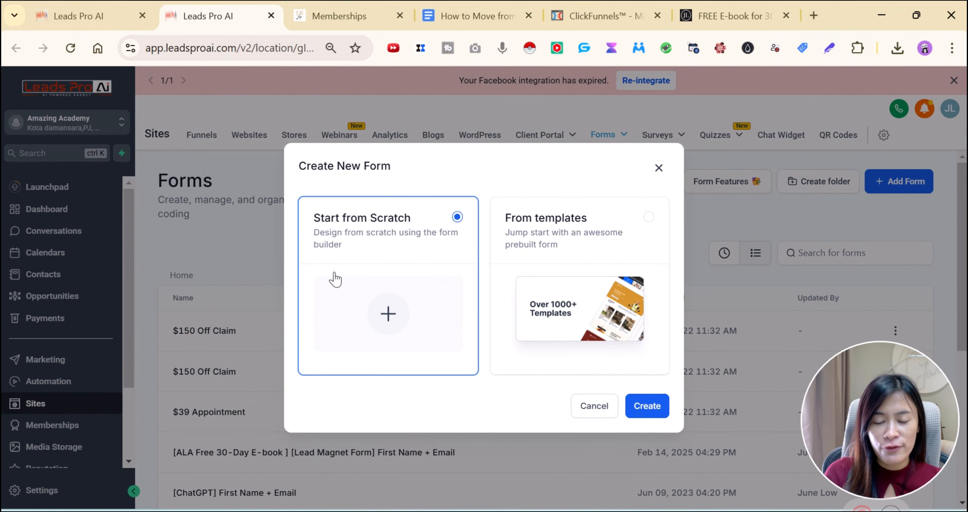
{"action": "left_click", "coordinate": [638, 241]}
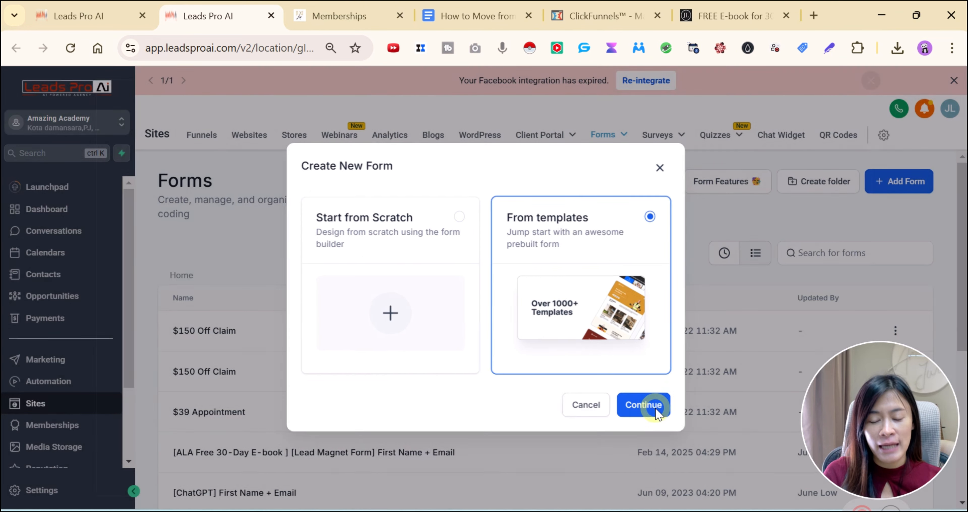
{"action": "left_click", "coordinate": [641, 405]}
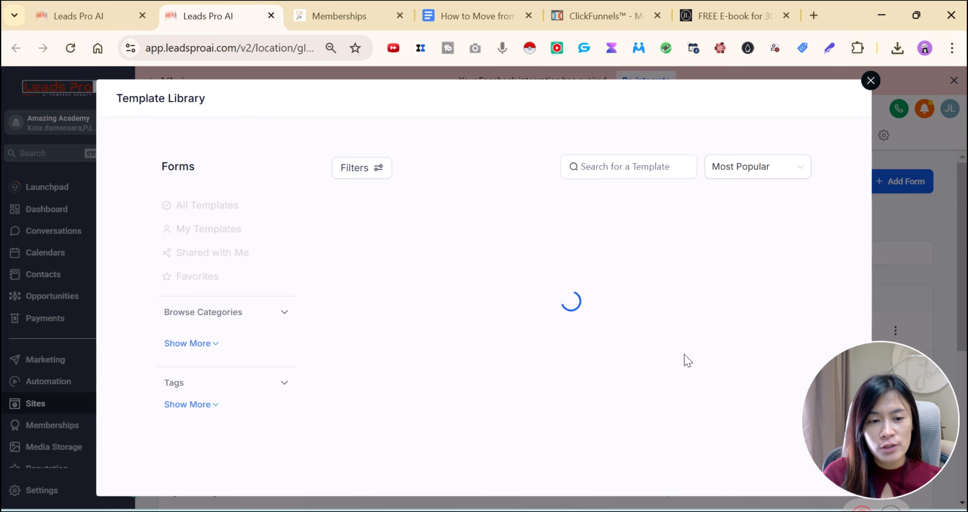
{"action": "mouse_move", "coordinate": [492, 286]}
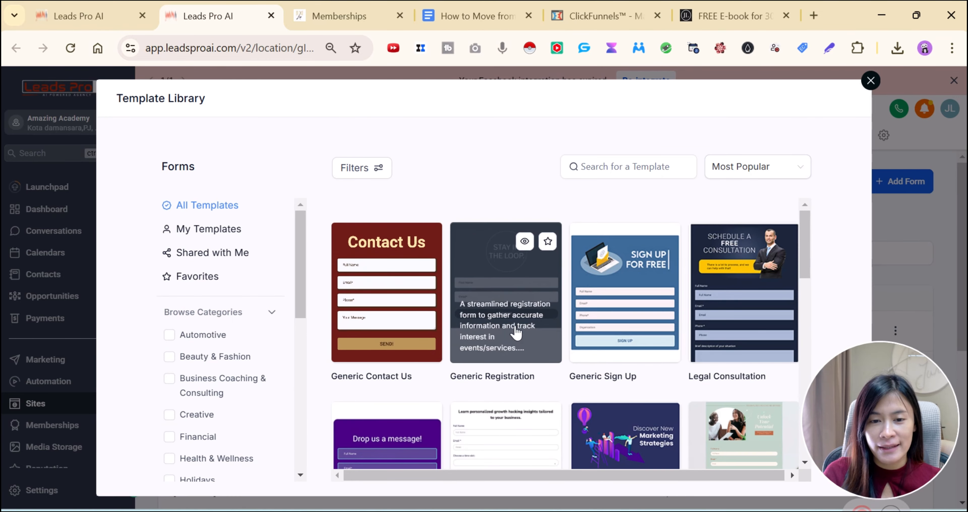
{"action": "mouse_move", "coordinate": [791, 347]}
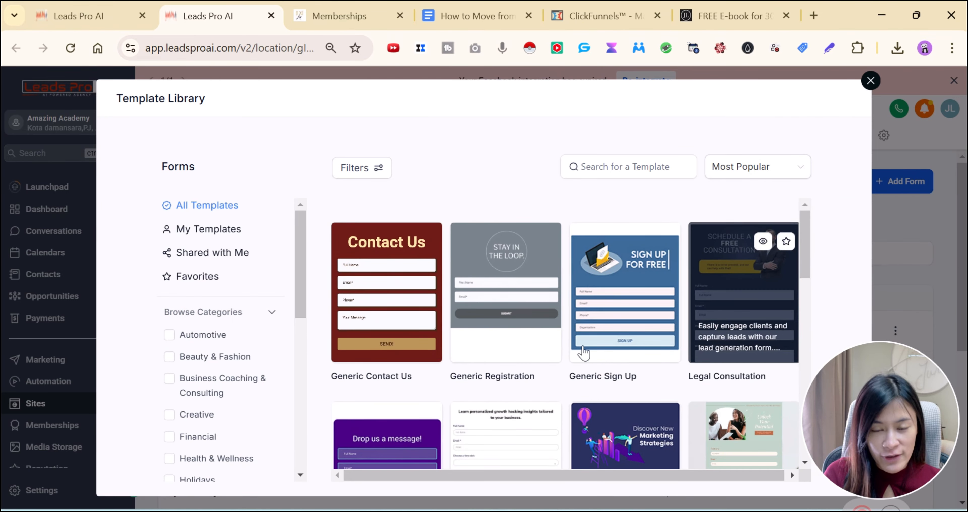
{"action": "scroll", "coordinate": [563, 331], "scroll_direction": "down", "scroll_amount": 1}
{"action": "scroll", "coordinate": [526, 300], "scroll_direction": "up", "scroll_amount": 1}
{"action": "left_click", "coordinate": [484, 276]}
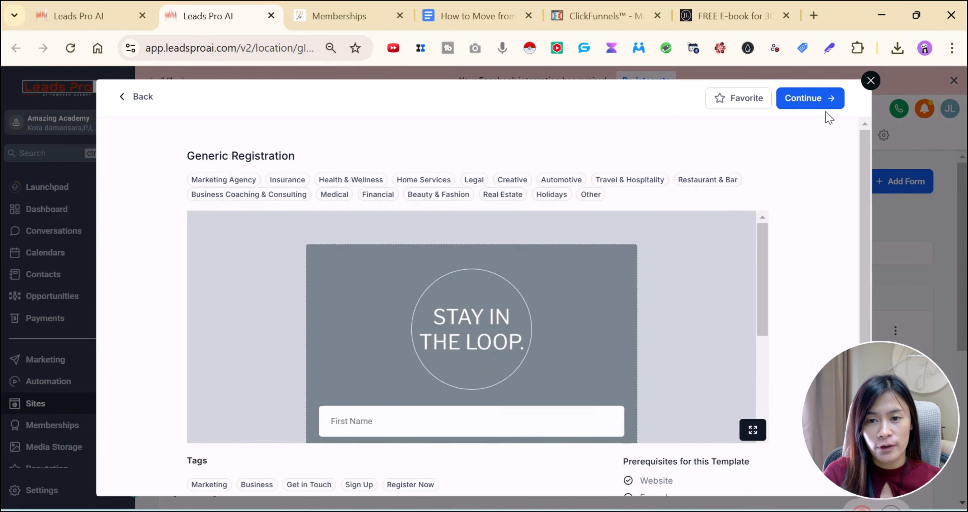
{"action": "left_click", "coordinate": [823, 99]}
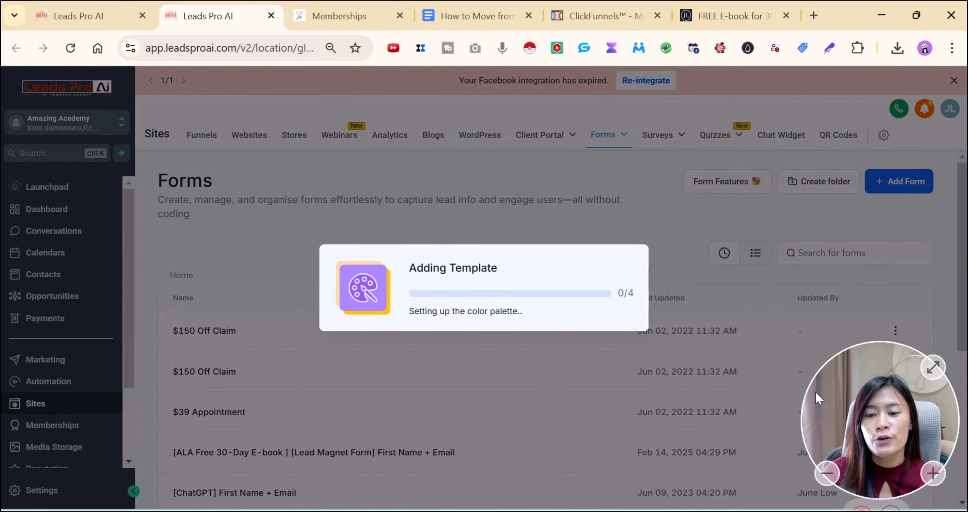
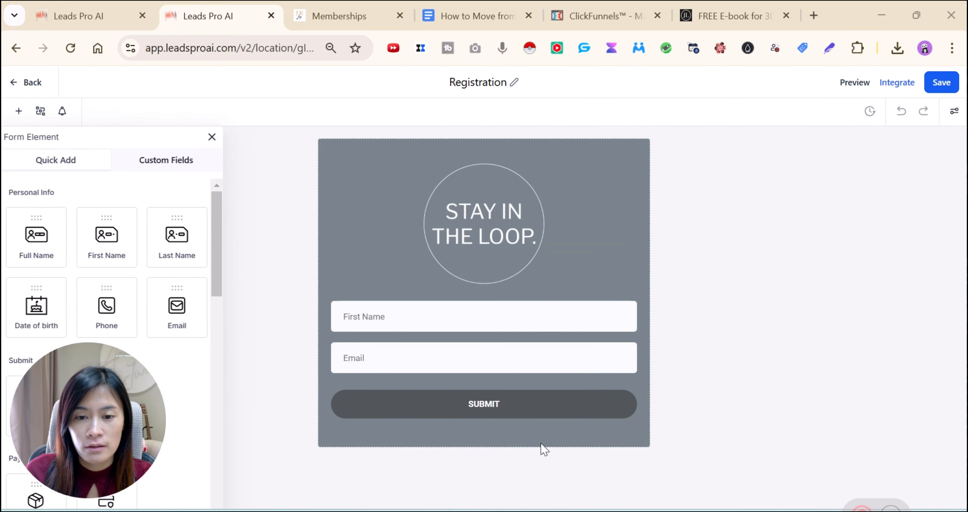
Delete the STAY IN THE LOOP image and add a Phone field below Email
{"action": "left_click", "coordinate": [576, 219]}
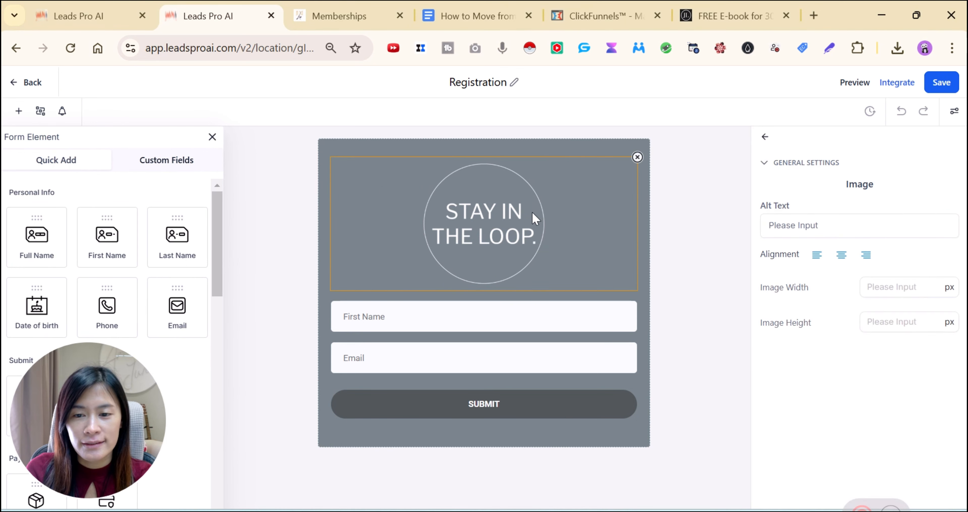
{"action": "left_click", "coordinate": [637, 157]}
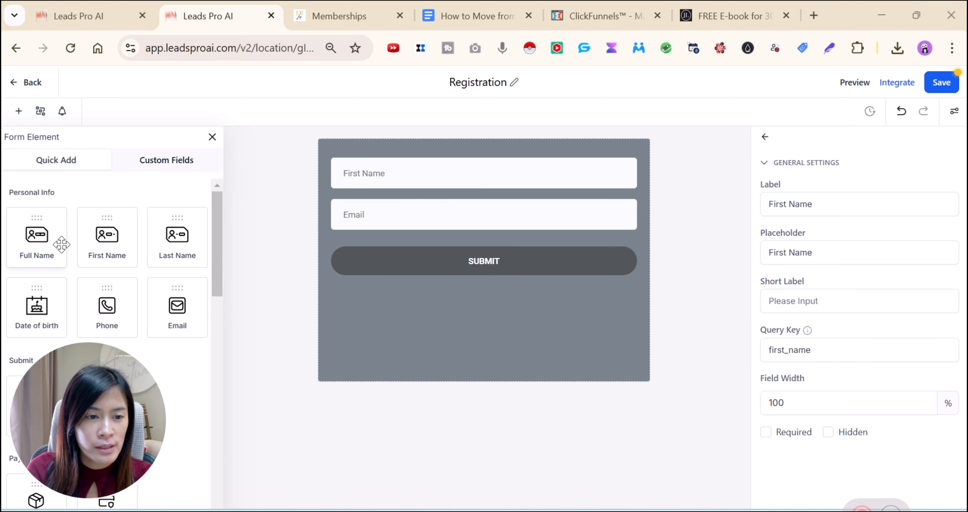
{"action": "left_click_drag", "start_coordinate": [61, 245], "coordinate": [108, 240]}
{"action": "left_click_drag", "start_coordinate": [98, 313], "coordinate": [400, 247]}
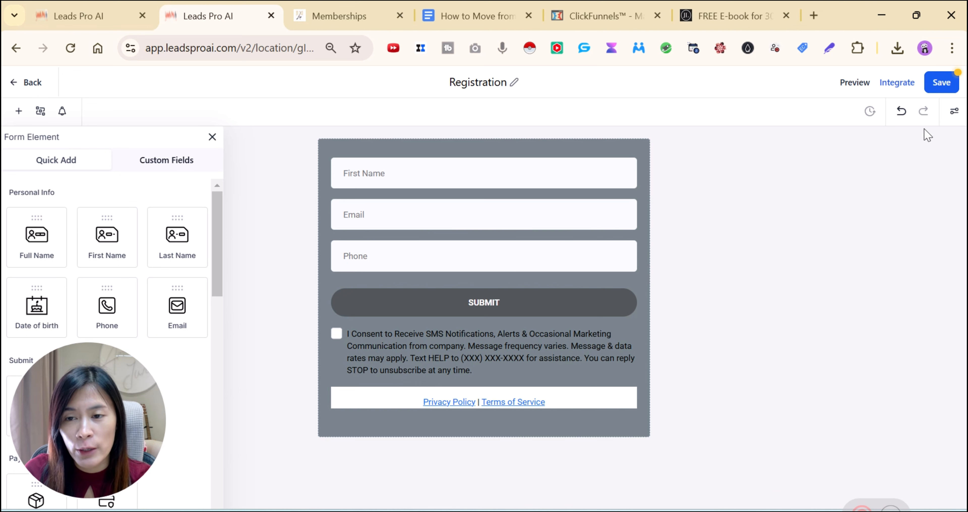
Look through the form's Styles, Themes and Options settings
{"action": "left_click", "coordinate": [954, 112]}
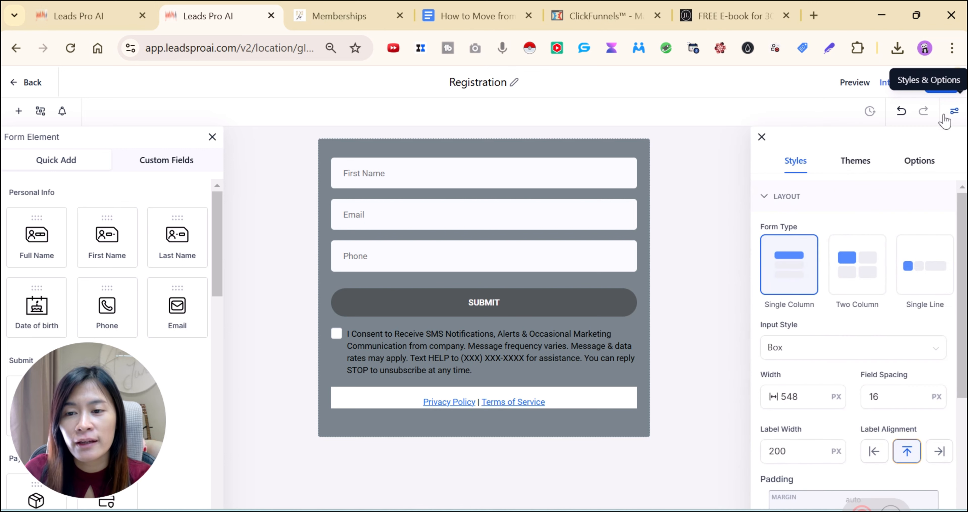
{"action": "scroll", "coordinate": [896, 248], "scroll_direction": "down", "scroll_amount": 5}
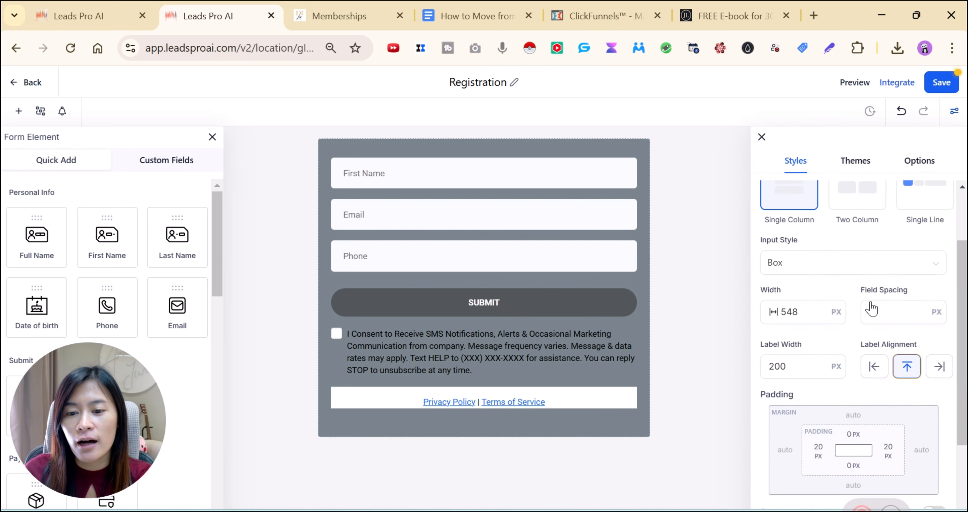
{"action": "scroll", "coordinate": [793, 241], "scroll_direction": "up", "scroll_amount": 2}
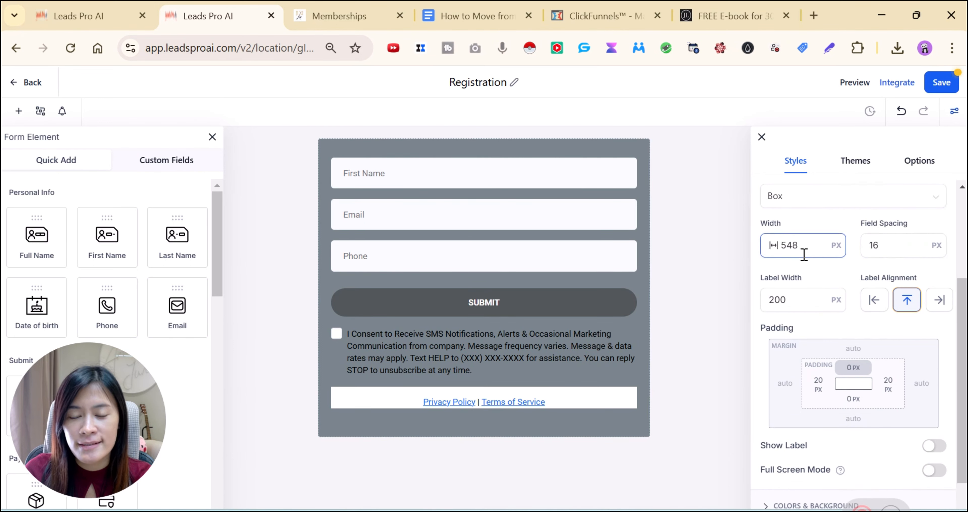
{"action": "scroll", "coordinate": [804, 254], "scroll_direction": "down", "scroll_amount": 2}
{"action": "scroll", "coordinate": [881, 201], "scroll_direction": "up", "scroll_amount": 6}
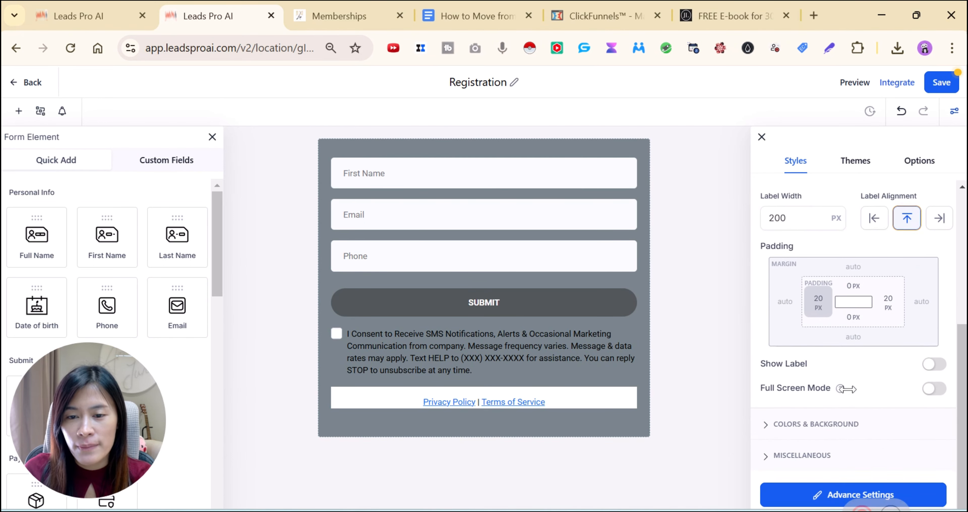
{"action": "left_click", "coordinate": [863, 164]}
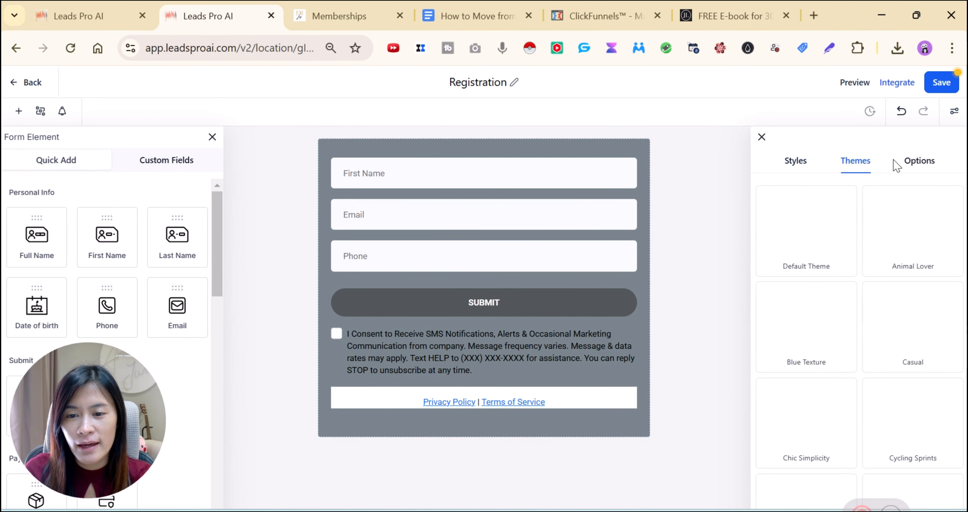
{"action": "left_click", "coordinate": [918, 165]}
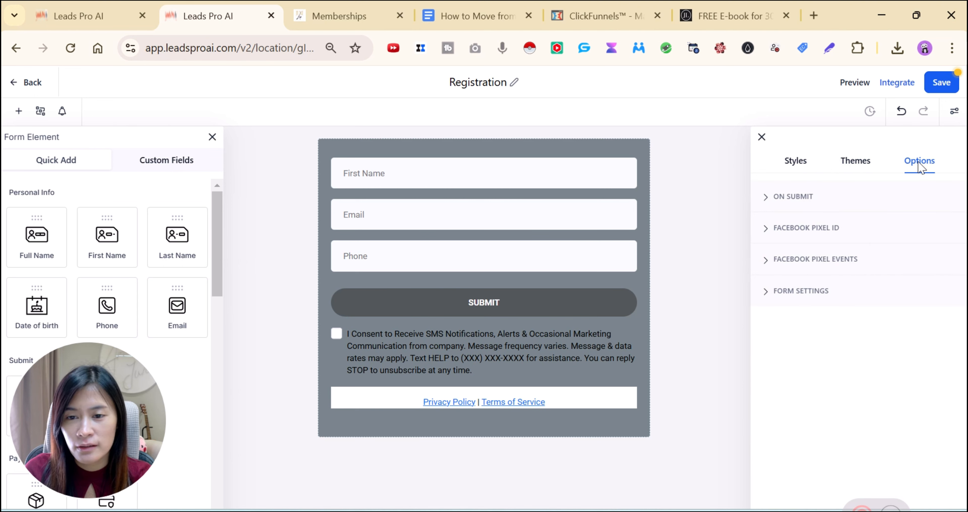
{"action": "left_click", "coordinate": [852, 165]}
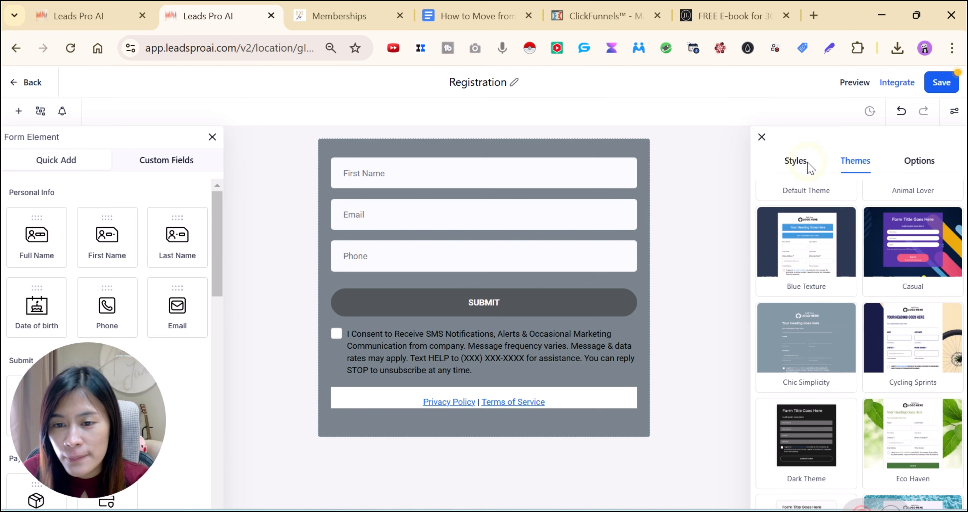
{"action": "left_click", "coordinate": [796, 162]}
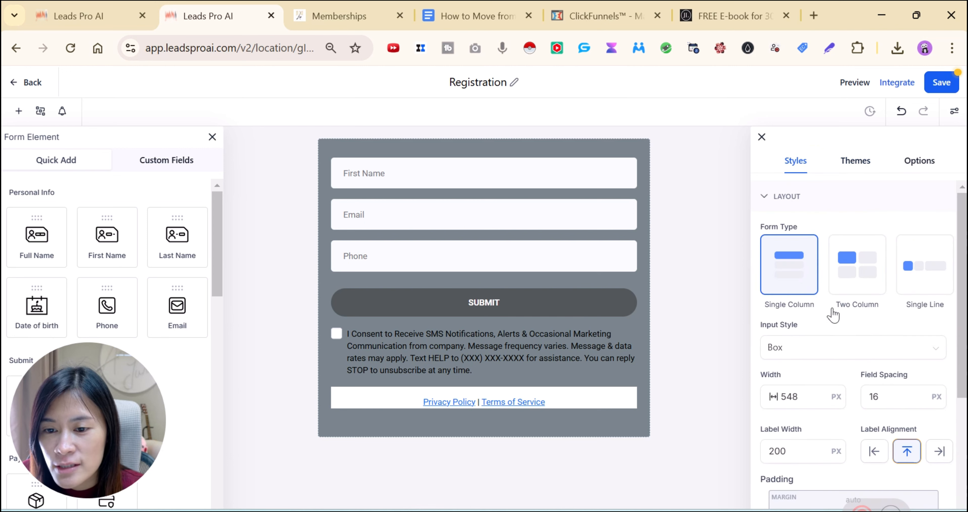
{"action": "scroll", "coordinate": [841, 347], "scroll_direction": "down", "scroll_amount": 5}
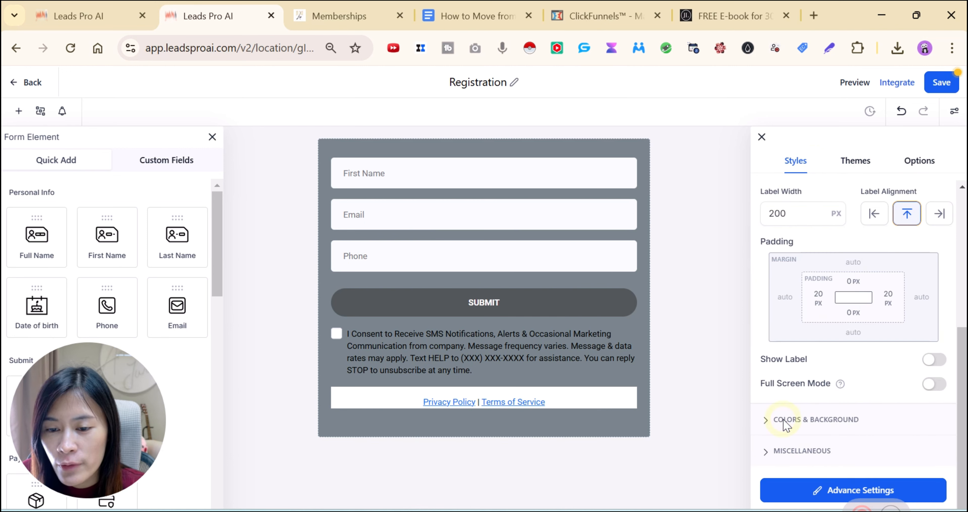
Set the form background colour to white (#FFFFFFFF) under Colors & Background
{"action": "left_click", "coordinate": [786, 425]}
{"action": "scroll", "coordinate": [827, 366], "scroll_direction": "up", "scroll_amount": 5}
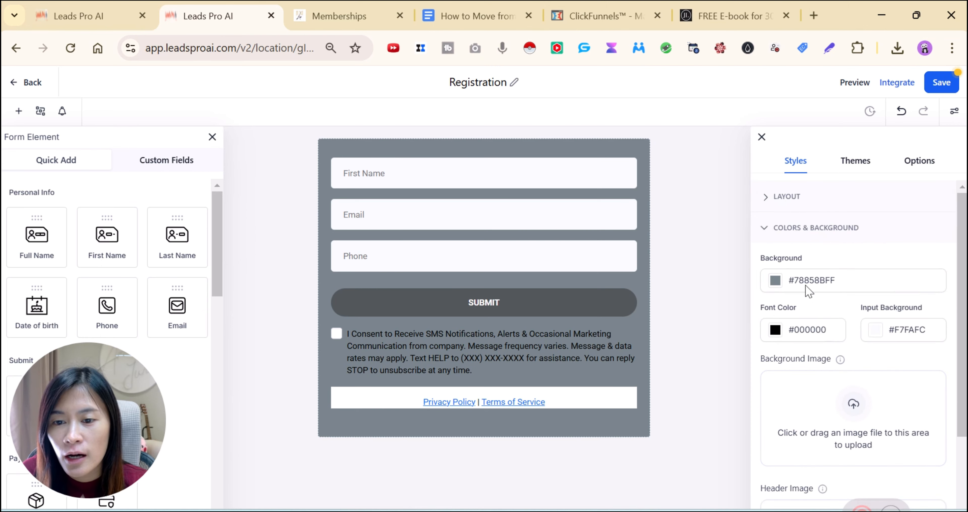
{"action": "left_click", "coordinate": [773, 281]}
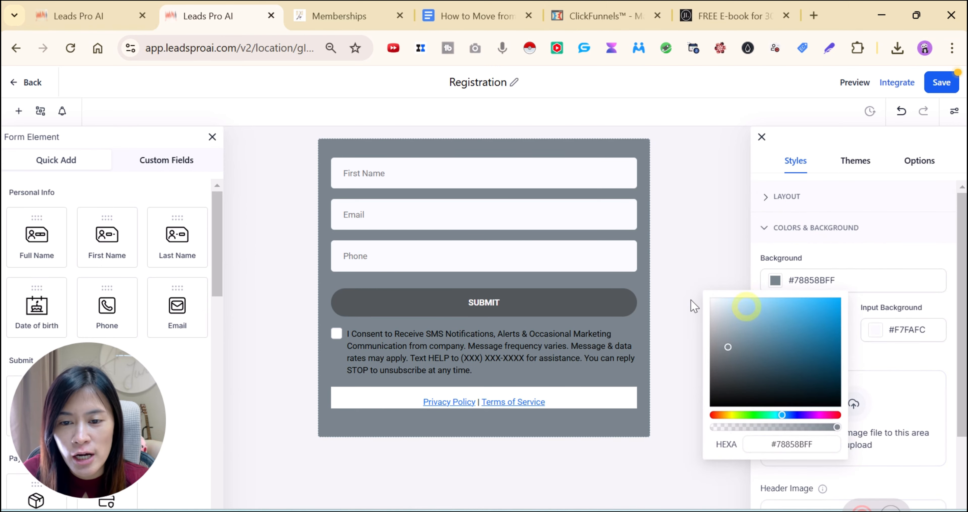
{"action": "left_click_drag", "start_coordinate": [710, 298], "coordinate": [706, 306]}
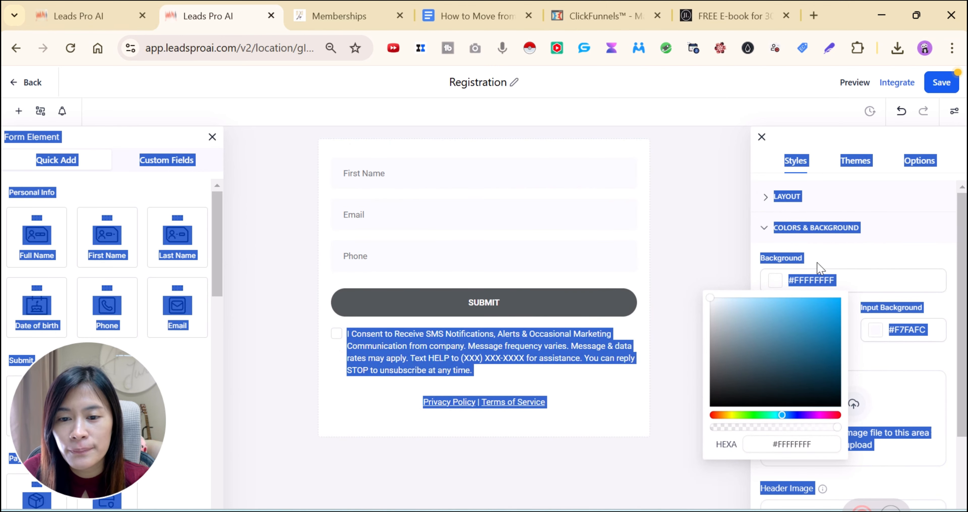
{"action": "left_click", "coordinate": [918, 264]}
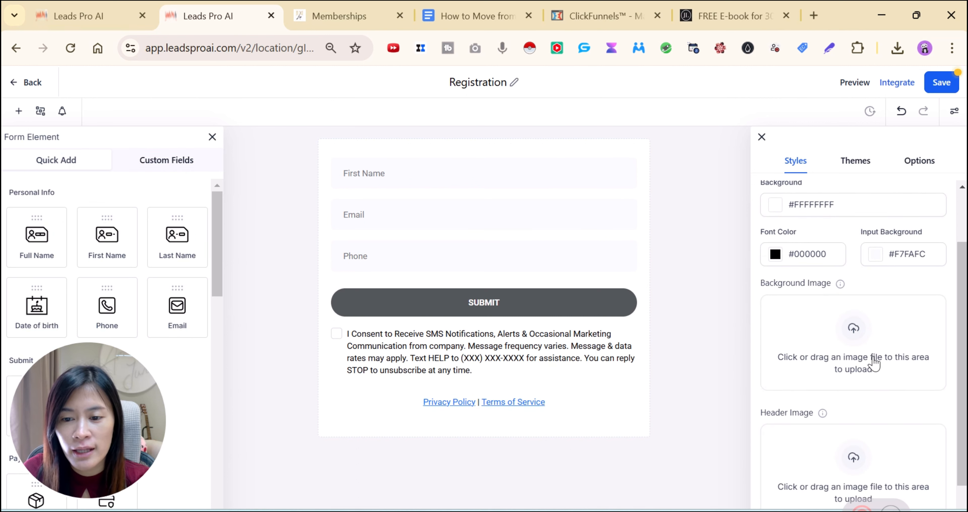
{"action": "scroll", "coordinate": [849, 329], "scroll_direction": "down", "scroll_amount": 4}
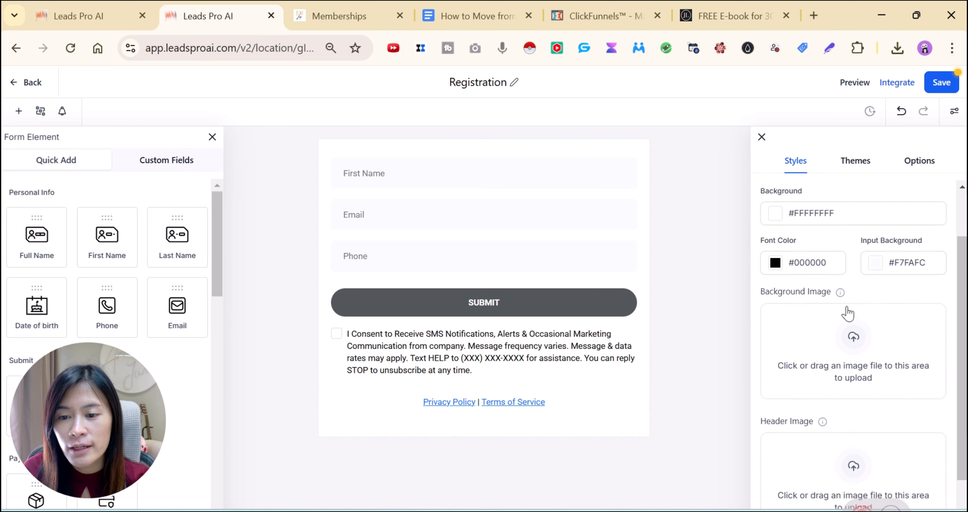
{"action": "scroll", "coordinate": [820, 383], "scroll_direction": "up", "scroll_amount": 4}
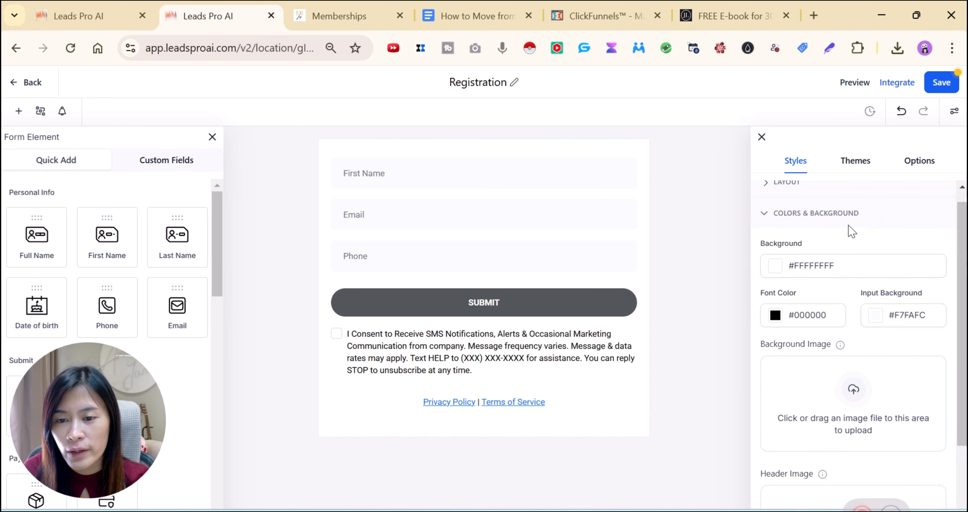
{"action": "left_click", "coordinate": [913, 166]}
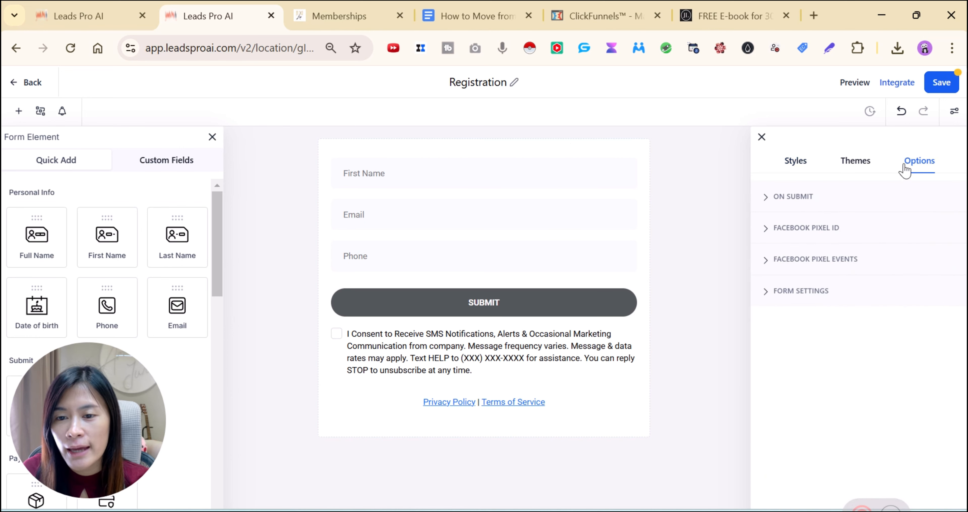
In Form Settings, turn off GDPR Compliant Font and turn on Enable Timezone
{"action": "left_click", "coordinate": [804, 199]}
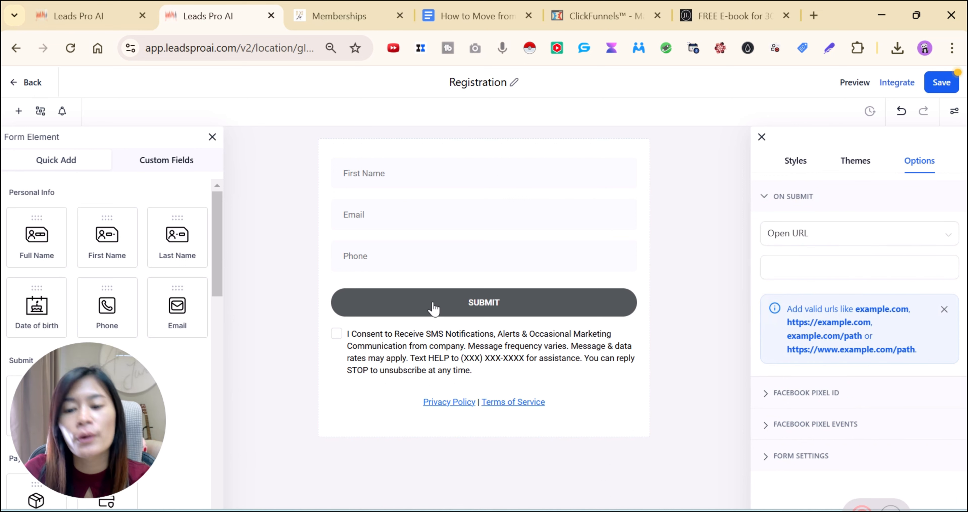
{"action": "left_click", "coordinate": [765, 277]}
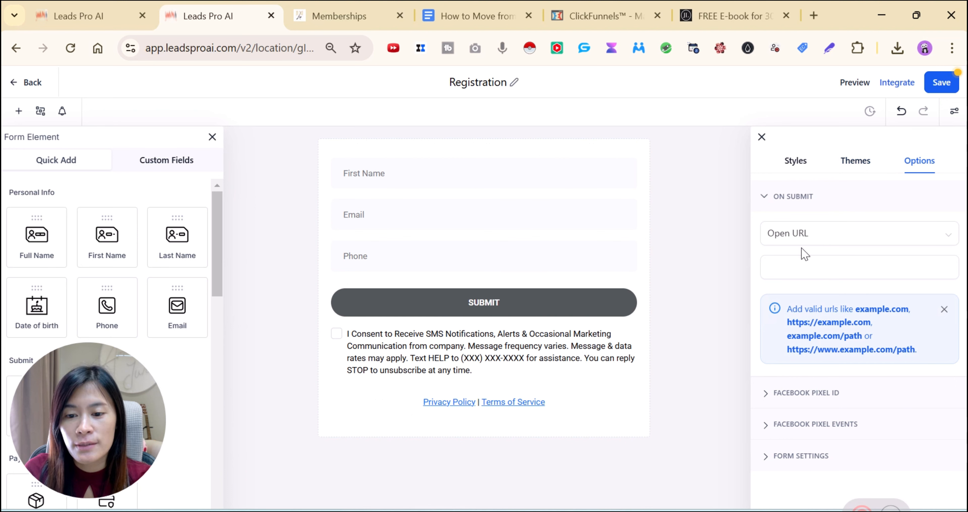
{"action": "left_click", "coordinate": [784, 455]}
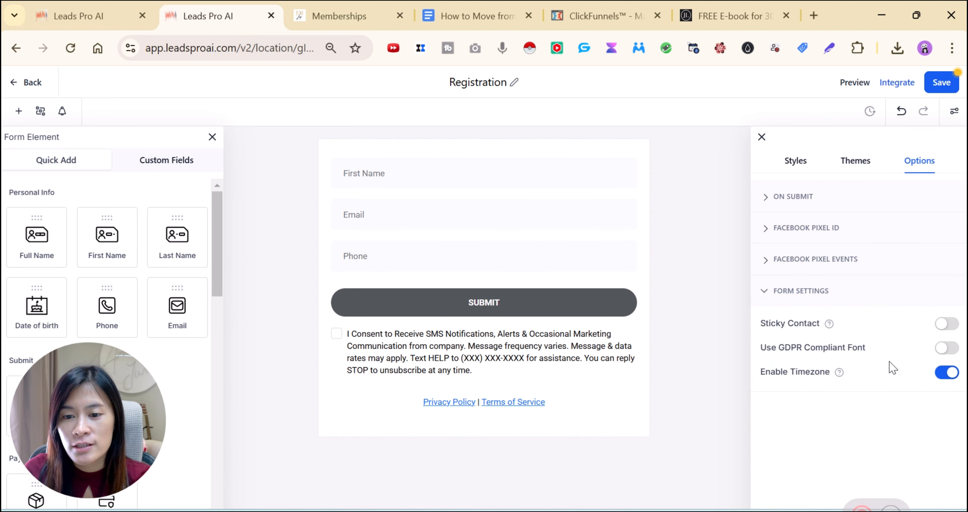
{"action": "left_click", "coordinate": [947, 348]}
{"action": "left_click", "coordinate": [946, 373]}
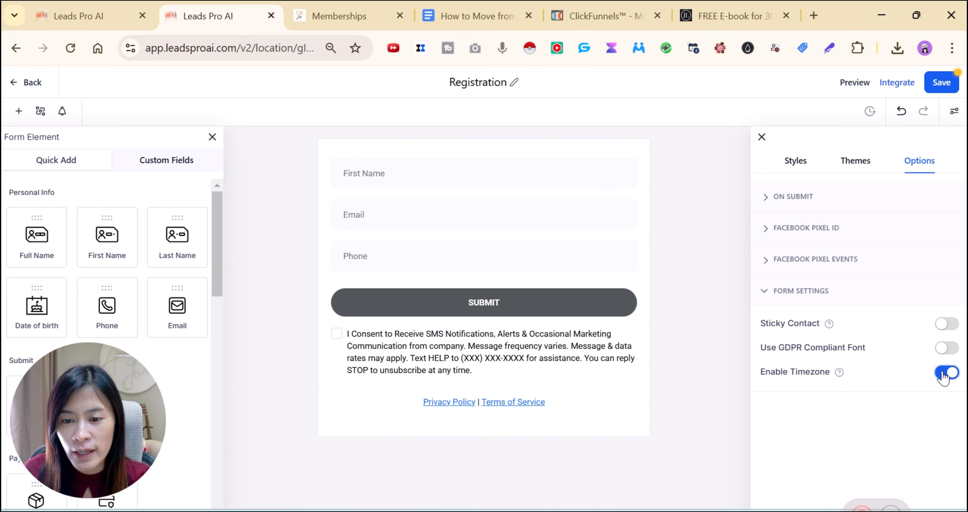
Try a two-column layout, then revert the form to a single column
{"action": "left_click", "coordinate": [795, 161]}
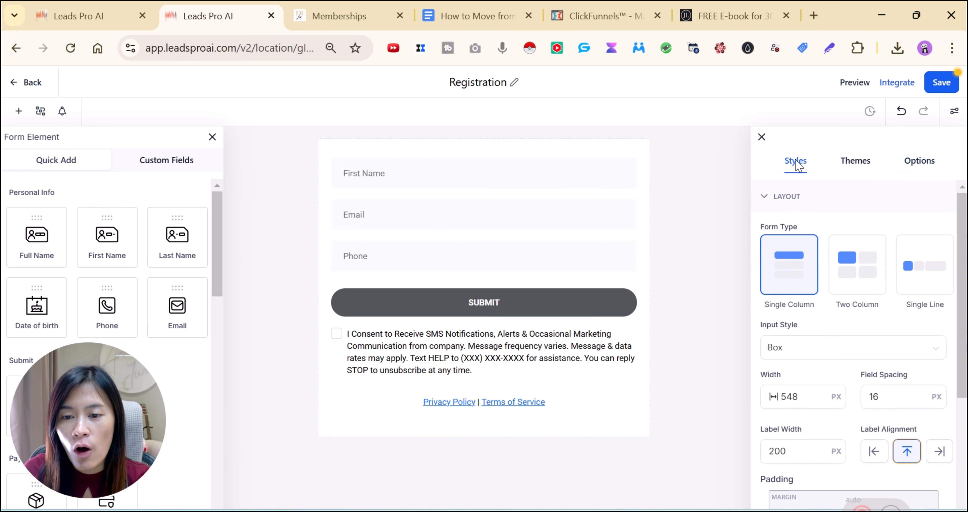
{"action": "scroll", "coordinate": [814, 323], "scroll_direction": "down", "scroll_amount": 2}
{"action": "left_click", "coordinate": [844, 219]}
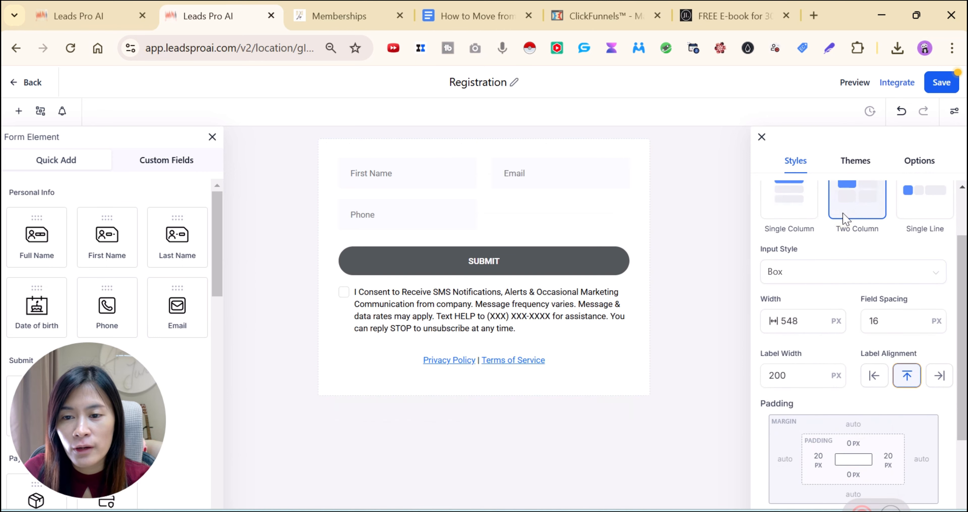
{"action": "left_click", "coordinate": [801, 227]}
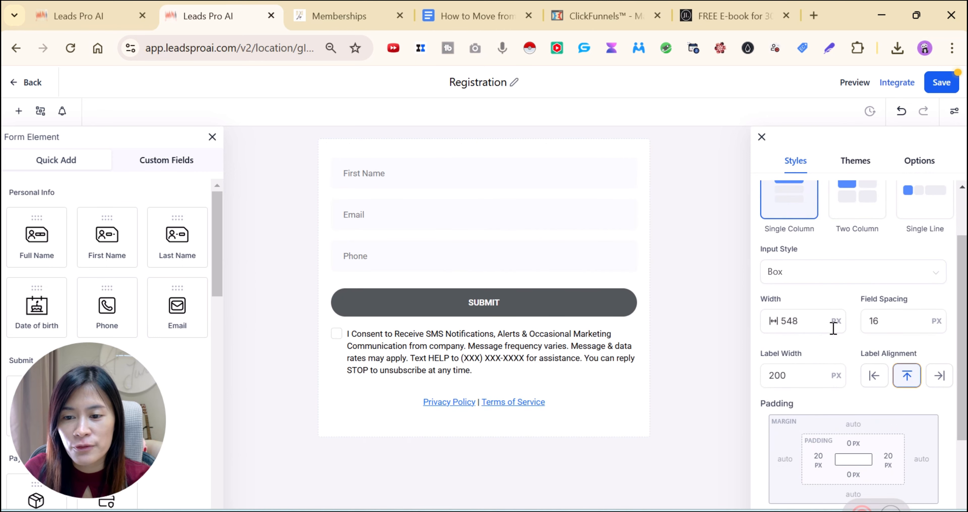
{"action": "scroll", "coordinate": [832, 324], "scroll_direction": "down", "scroll_amount": 4}
{"action": "scroll", "coordinate": [836, 428], "scroll_direction": "up", "scroll_amount": 4}
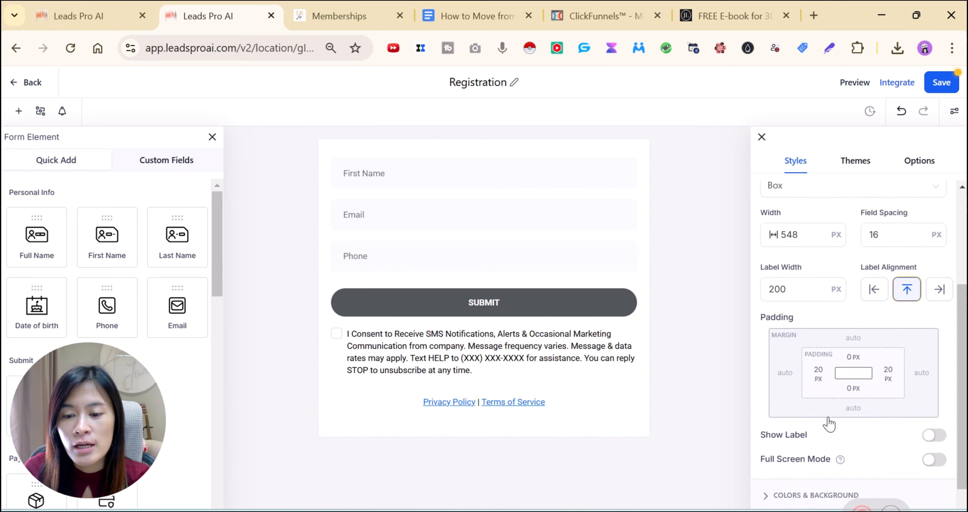
{"action": "scroll", "coordinate": [823, 415], "scroll_direction": "down", "scroll_amount": 4}
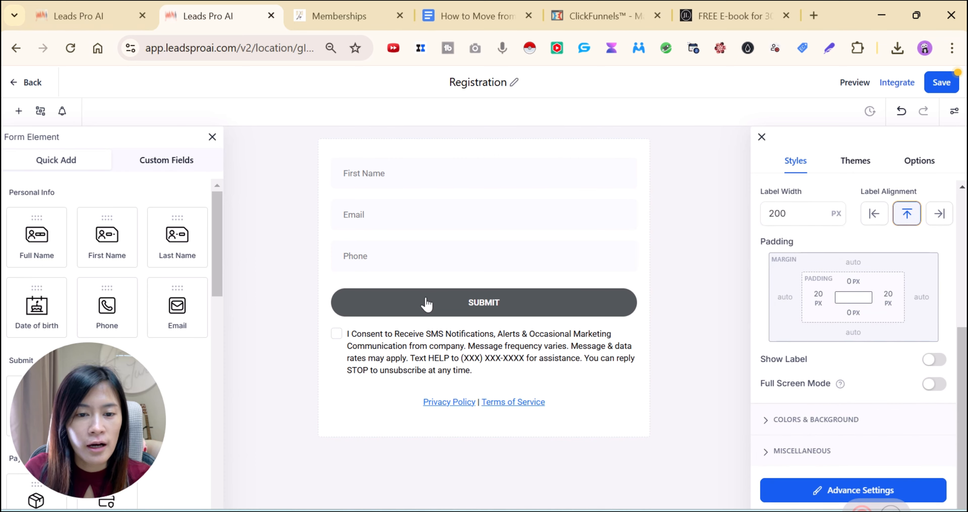
Relabel the submit button 'DOWNLOAD FREE E-Book NOW!' with a bright blue background
{"action": "left_click", "coordinate": [473, 312]}
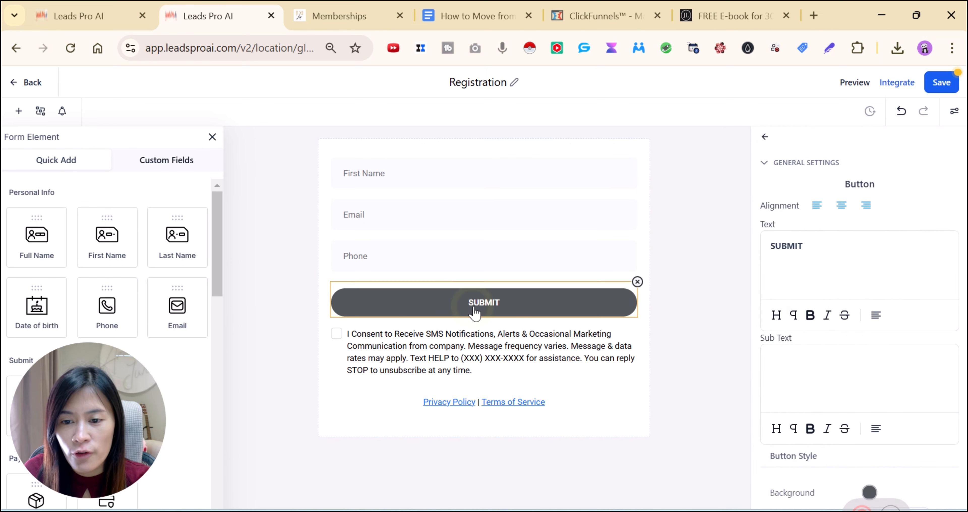
{"action": "double_click", "coordinate": [772, 245]}
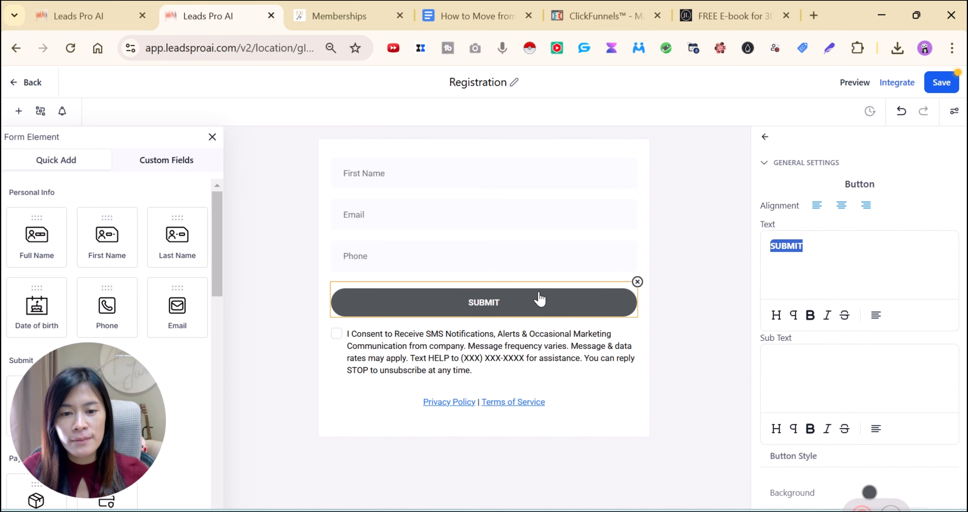
{"action": "left_click", "coordinate": [531, 305]}
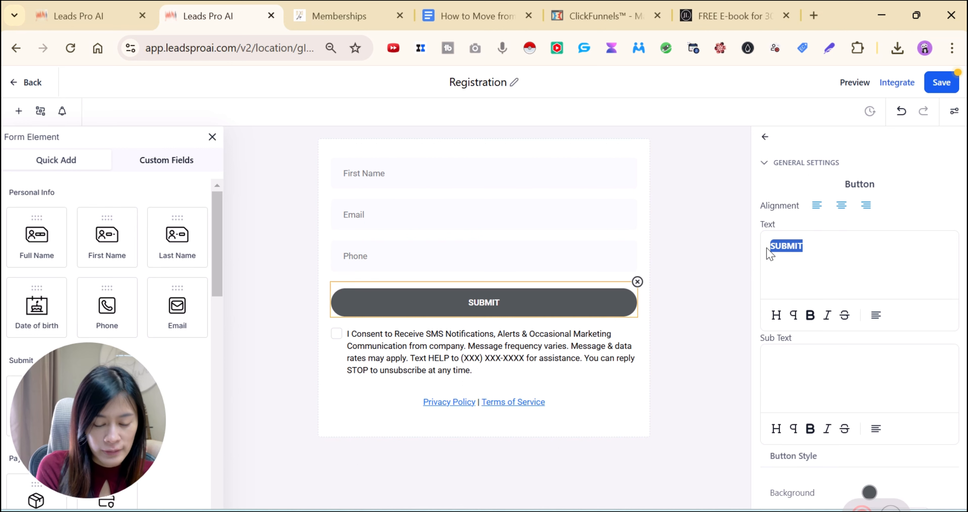
{"action": "type", "text": "DOWNLOAD FREE E-Bo"}
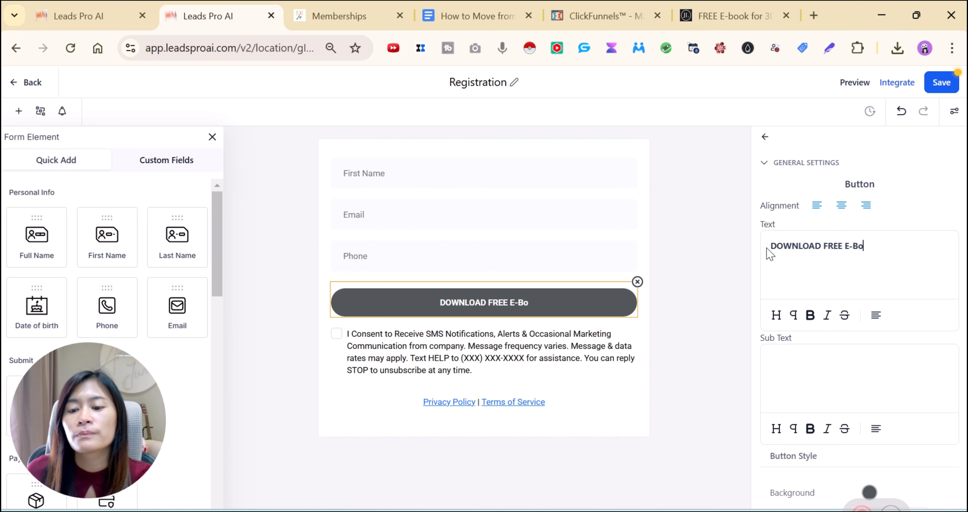
{"action": "type", "text": "k NOW!"}
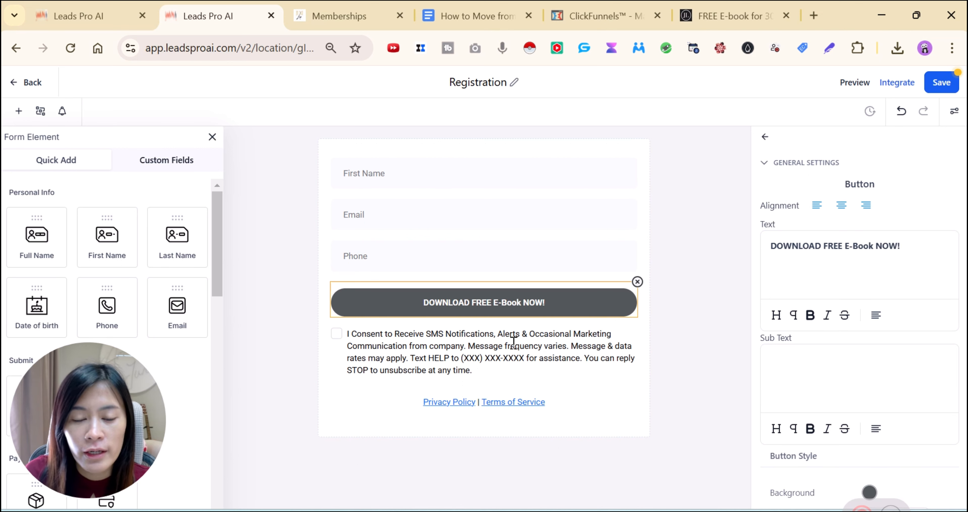
{"action": "scroll", "coordinate": [804, 352], "scroll_direction": "down", "scroll_amount": 4}
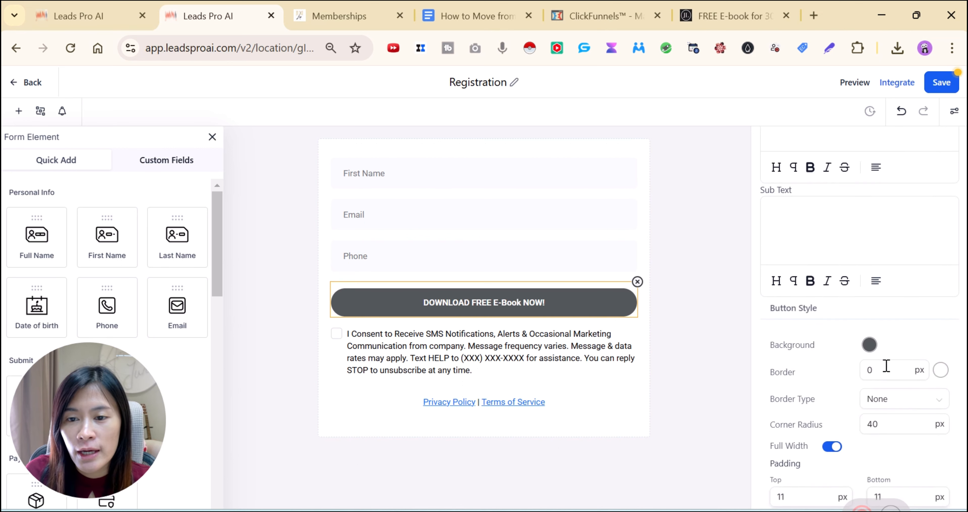
{"action": "left_click", "coordinate": [868, 342]}
{"action": "left_click", "coordinate": [928, 169]}
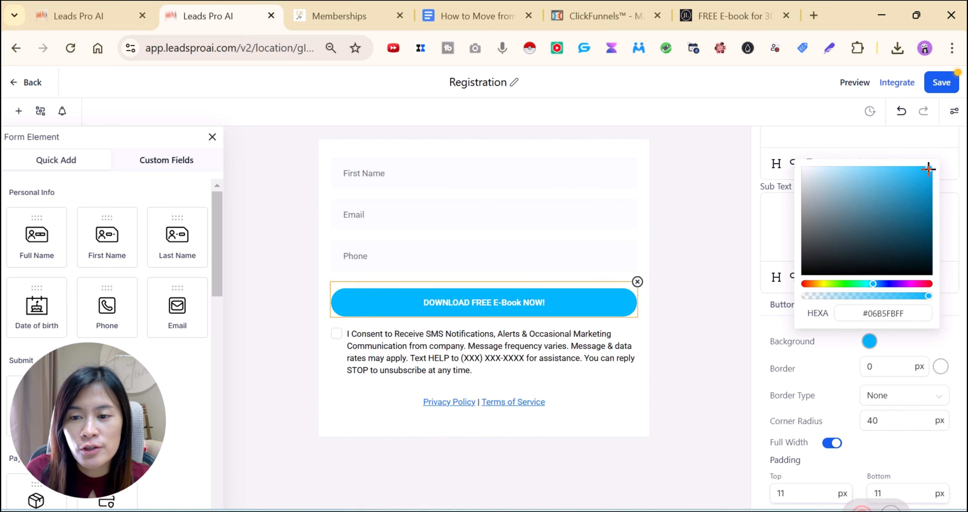
Delete the consent text block and save the Registration form
{"action": "left_click", "coordinate": [595, 363]}
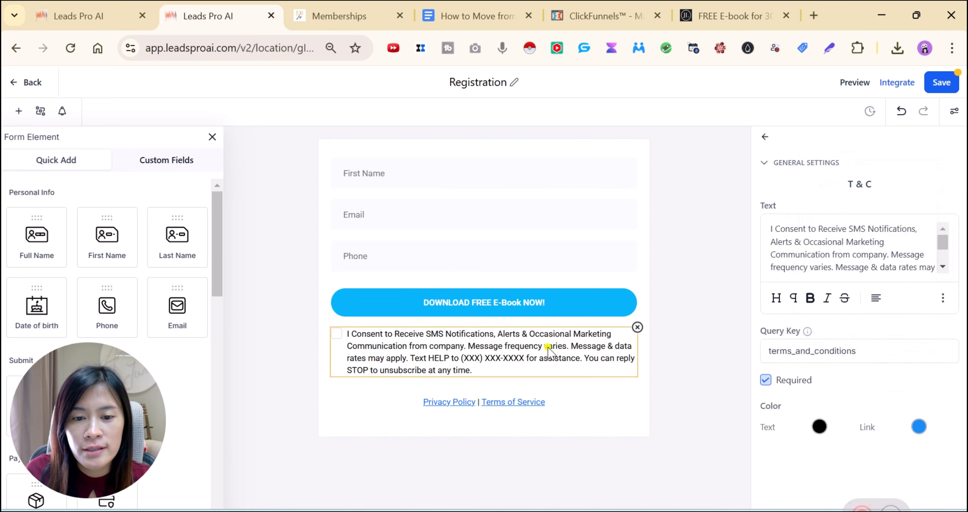
{"action": "left_click", "coordinate": [637, 327]}
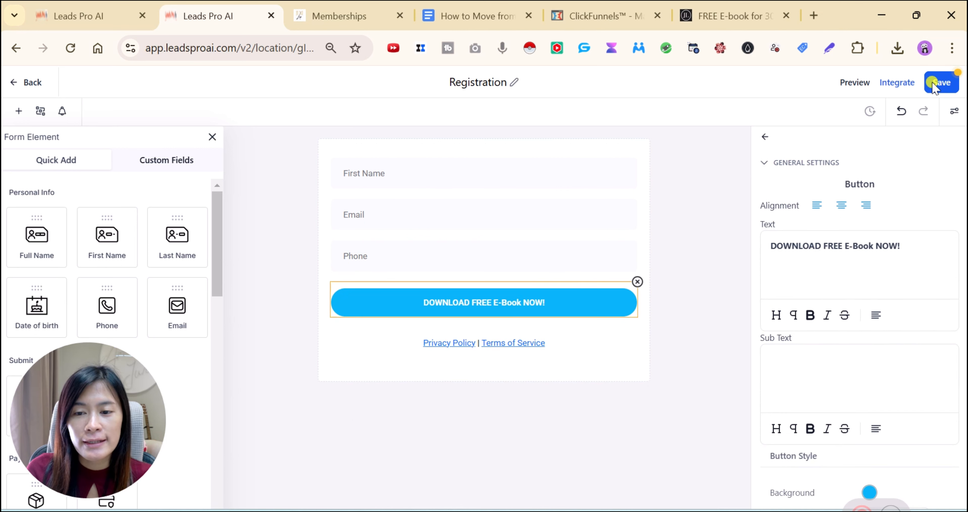
{"action": "left_click", "coordinate": [932, 85]}
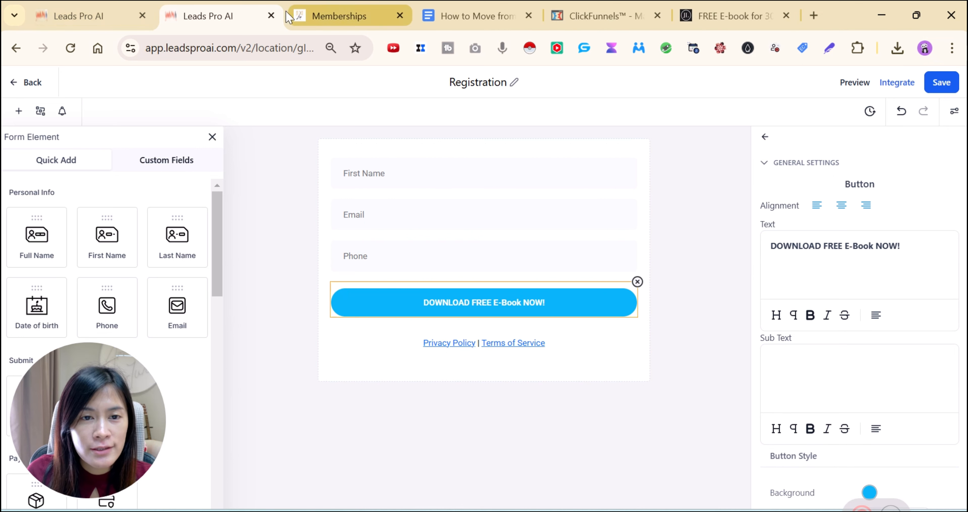
{"action": "left_click", "coordinate": [271, 15]}
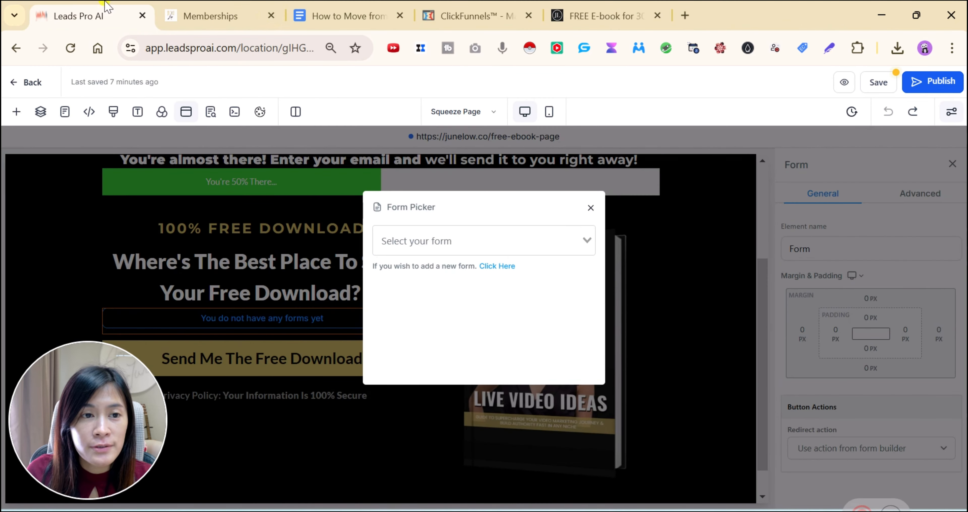
Browse the form picker without choosing, then delete the empty form placeholder
{"action": "left_click", "coordinate": [553, 239]}
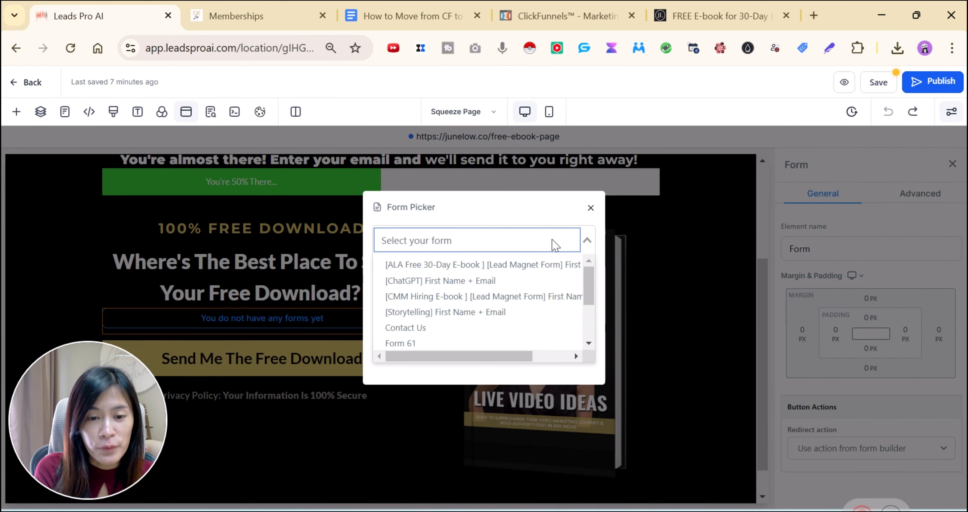
{"action": "type", "text": "form"}
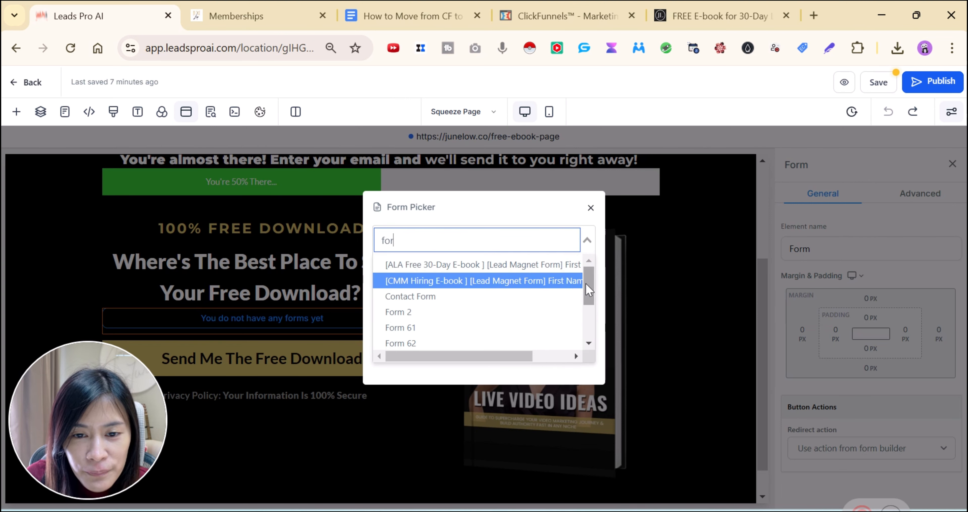
{"action": "left_click_drag", "start_coordinate": [589, 290], "coordinate": [588, 342]}
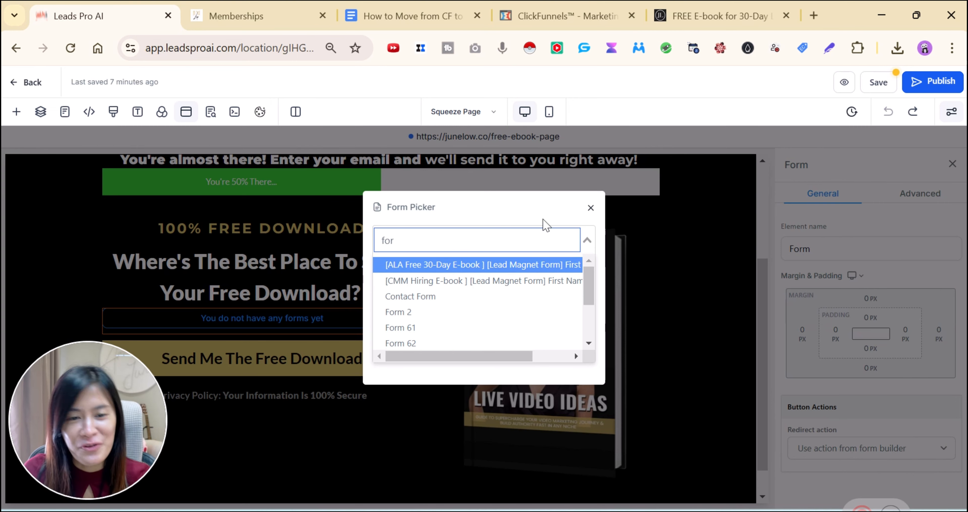
{"action": "left_click", "coordinate": [589, 209]}
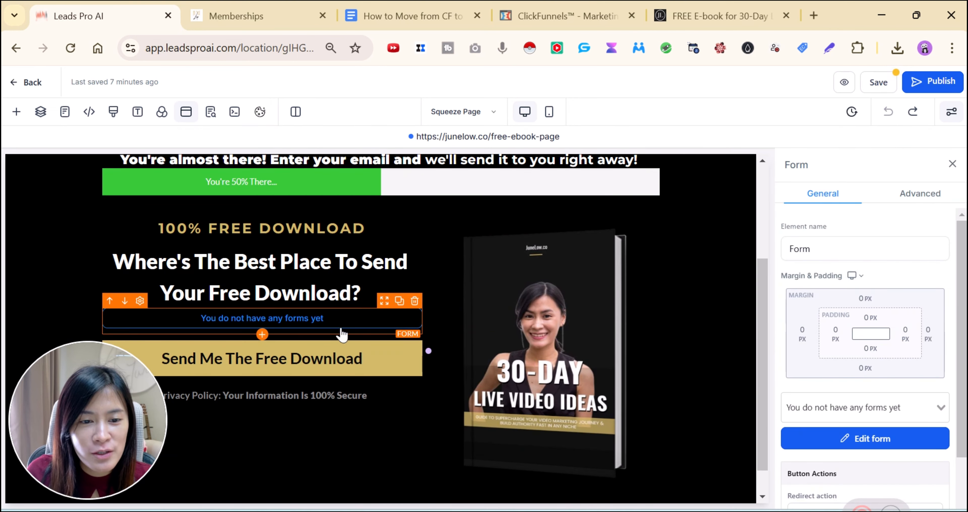
{"action": "left_click", "coordinate": [415, 300]}
Insert a form element with the Submit Request form, then remove it again
{"action": "left_click", "coordinate": [261, 308]}
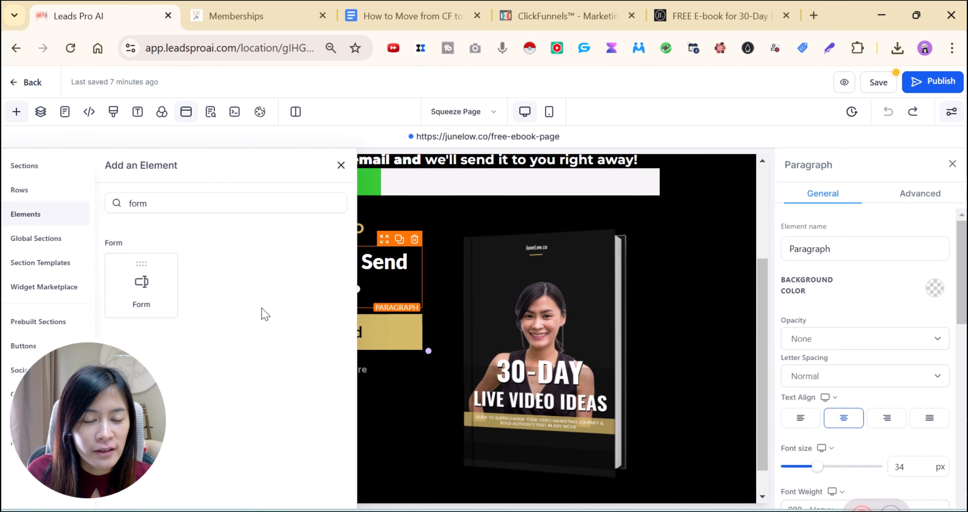
{"action": "left_click", "coordinate": [153, 289]}
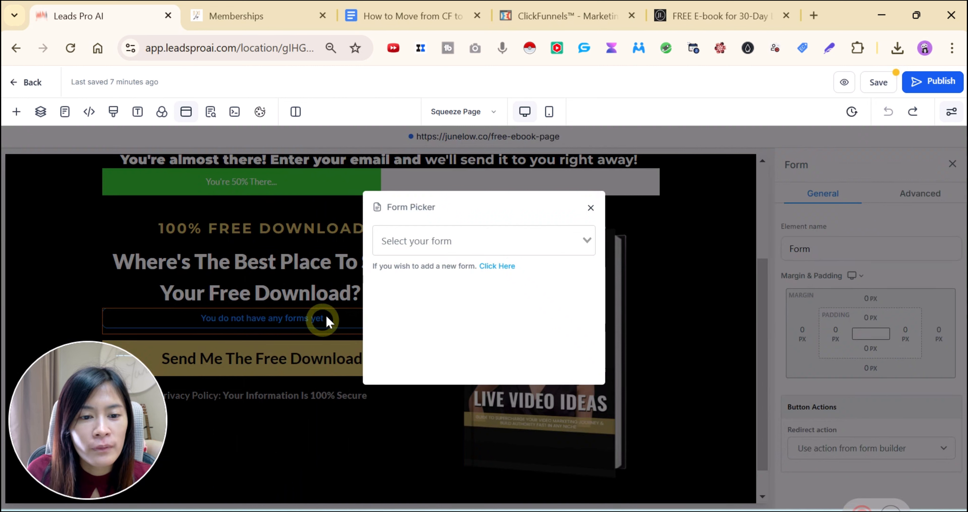
{"action": "left_click", "coordinate": [439, 244]}
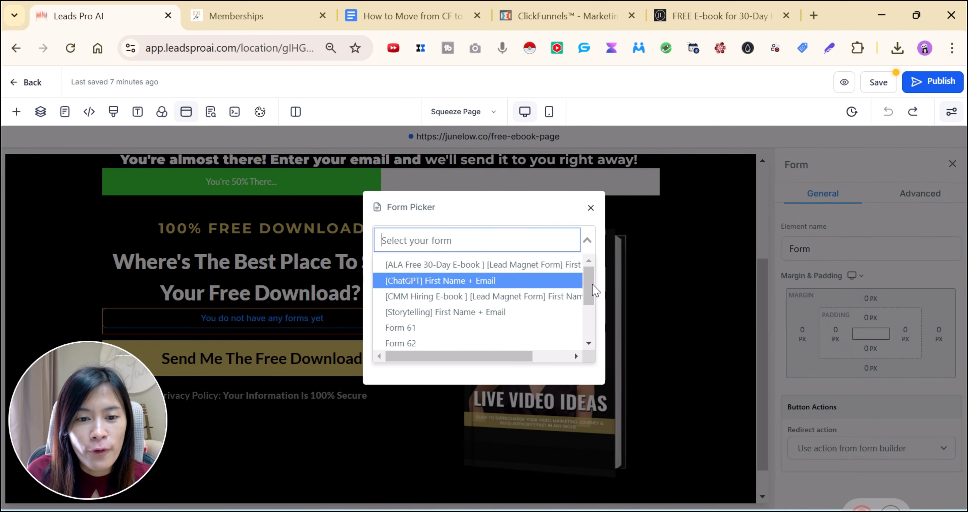
{"action": "left_click_drag", "start_coordinate": [591, 291], "coordinate": [591, 316]}
{"action": "left_click", "coordinate": [480, 325]}
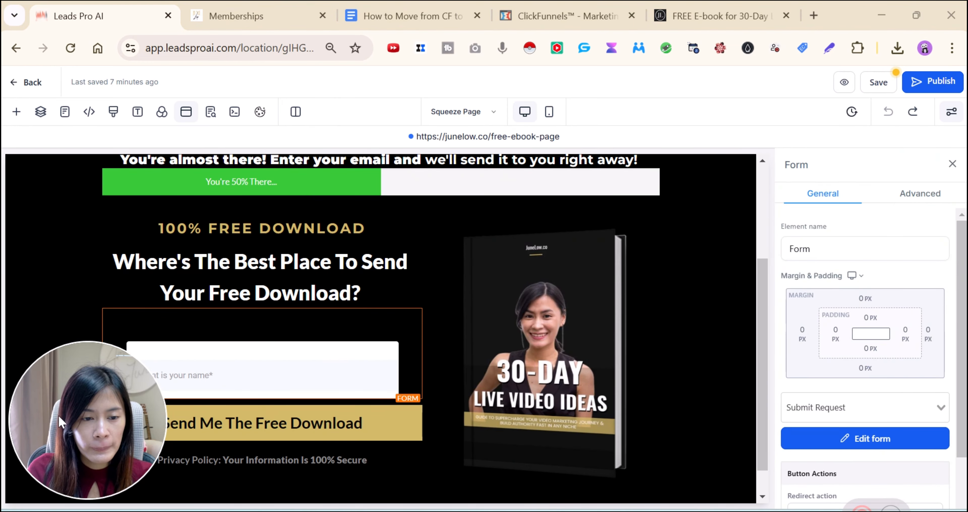
{"action": "left_click_drag", "start_coordinate": [122, 377], "coordinate": [804, 133]}
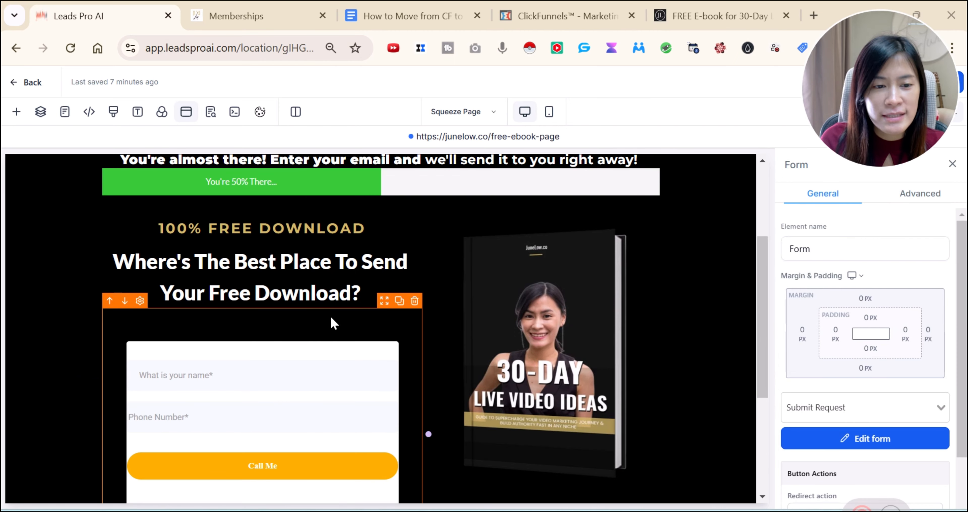
{"action": "scroll", "coordinate": [330, 331], "scroll_direction": "down", "scroll_amount": 4}
{"action": "scroll", "coordinate": [278, 293], "scroll_direction": "up", "scroll_amount": 2}
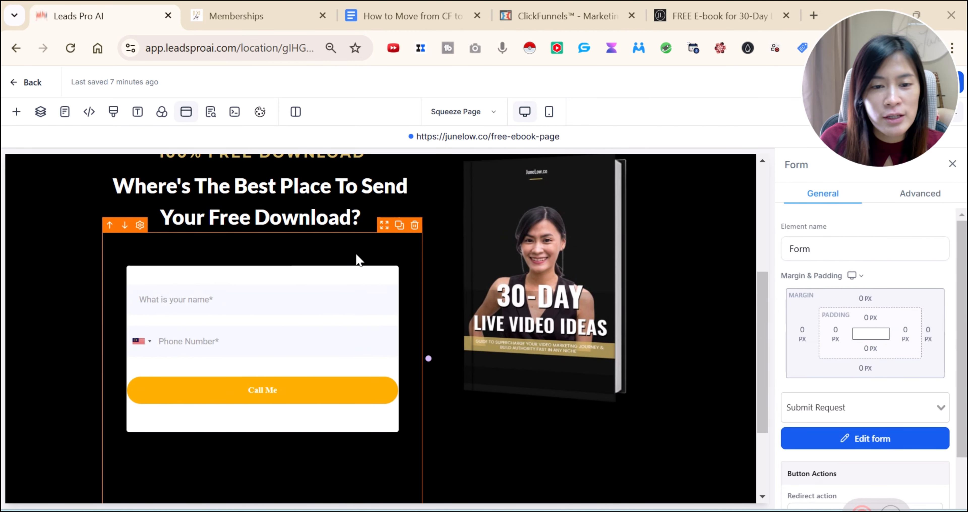
{"action": "left_click", "coordinate": [414, 224]}
Add a form under the heading using the ALA Free 30-Day E-book lead magnet form
{"action": "left_click", "coordinate": [263, 273]}
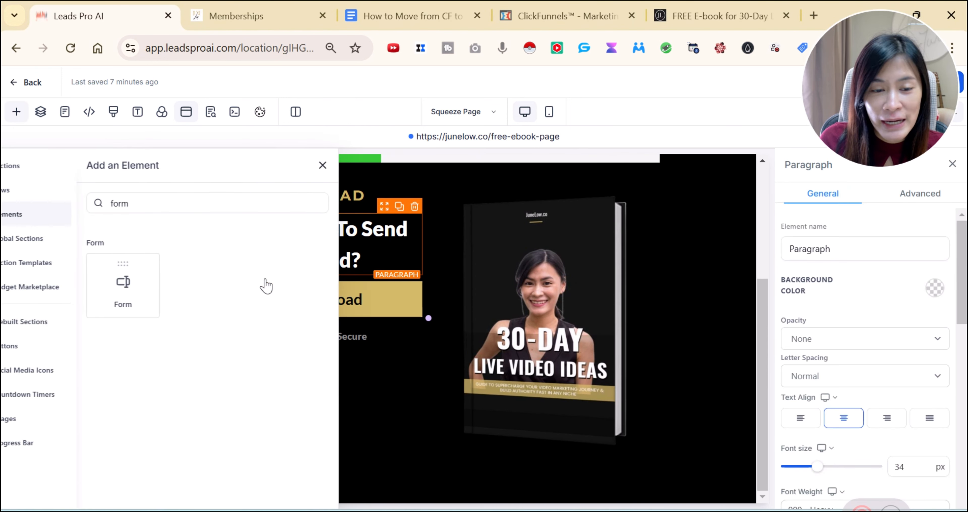
{"action": "left_click_drag", "start_coordinate": [150, 283], "coordinate": [328, 302]}
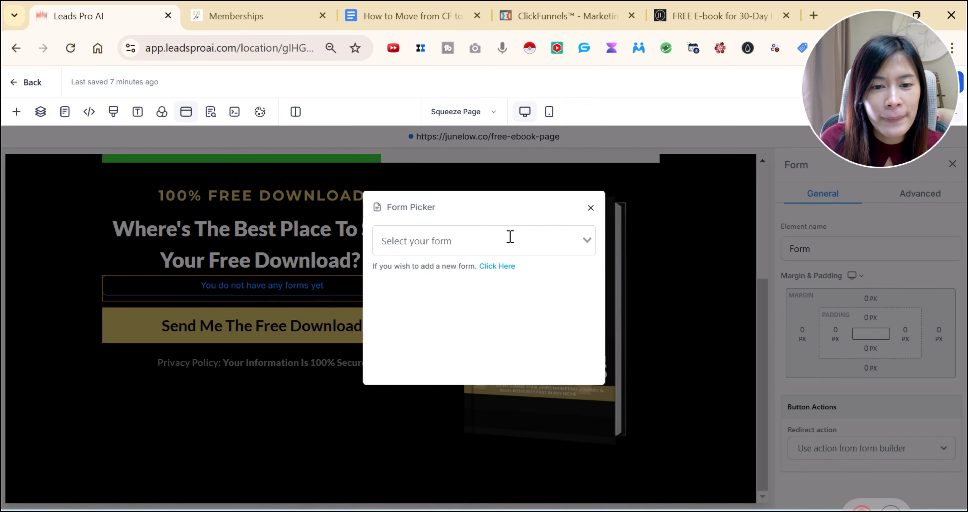
{"action": "left_click", "coordinate": [510, 237]}
{"action": "left_click", "coordinate": [497, 268]}
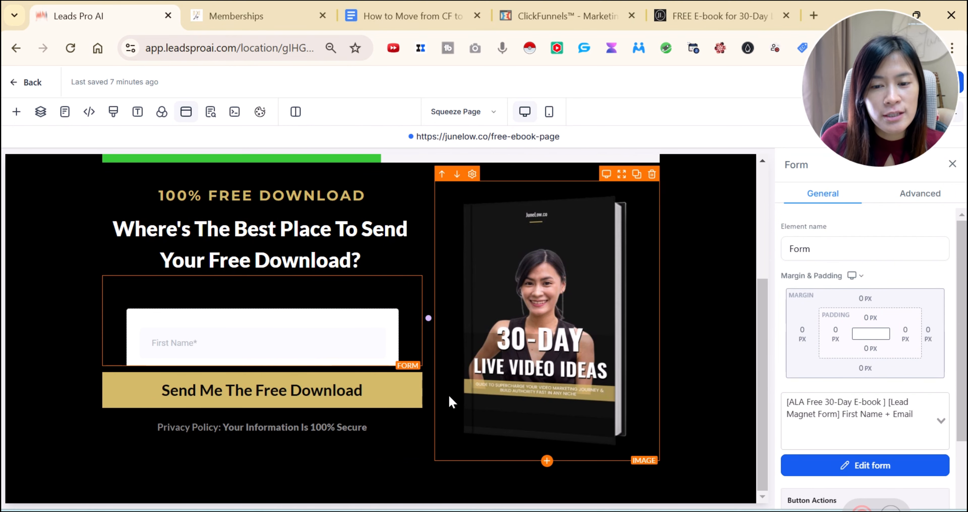
Delete the 'Send Me The Free Download' button and save the squeeze page
{"action": "scroll", "coordinate": [451, 402], "scroll_direction": "down", "scroll_amount": 3}
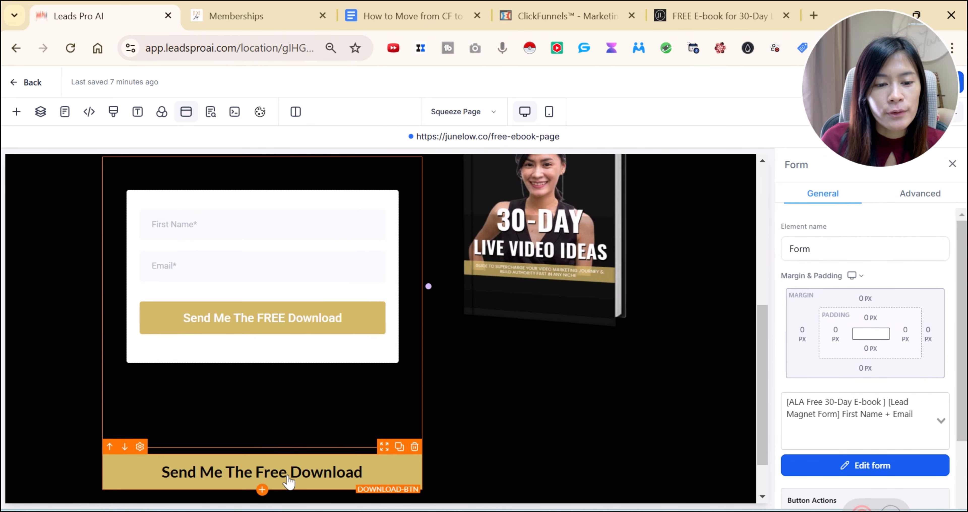
{"action": "left_click", "coordinate": [288, 480]}
{"action": "scroll", "coordinate": [376, 432], "scroll_direction": "down", "scroll_amount": 2}
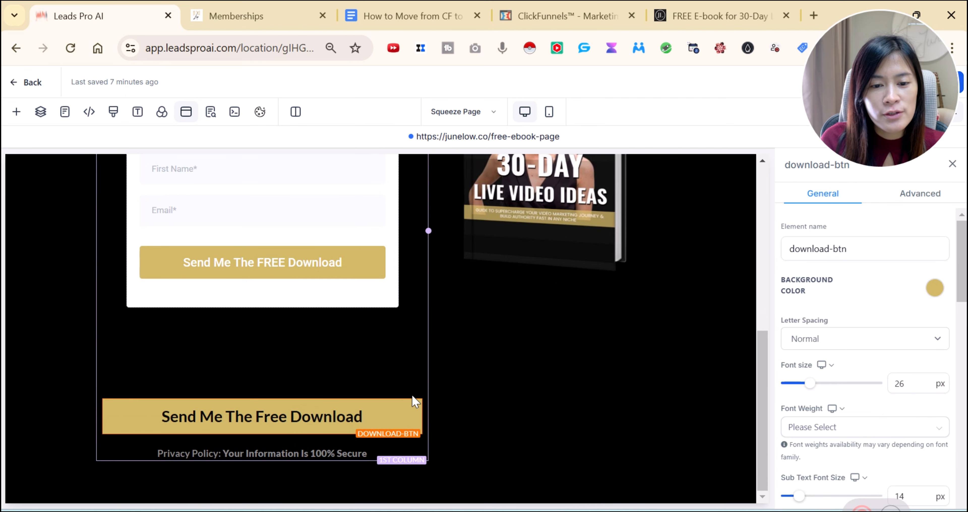
{"action": "left_click", "coordinate": [418, 392]}
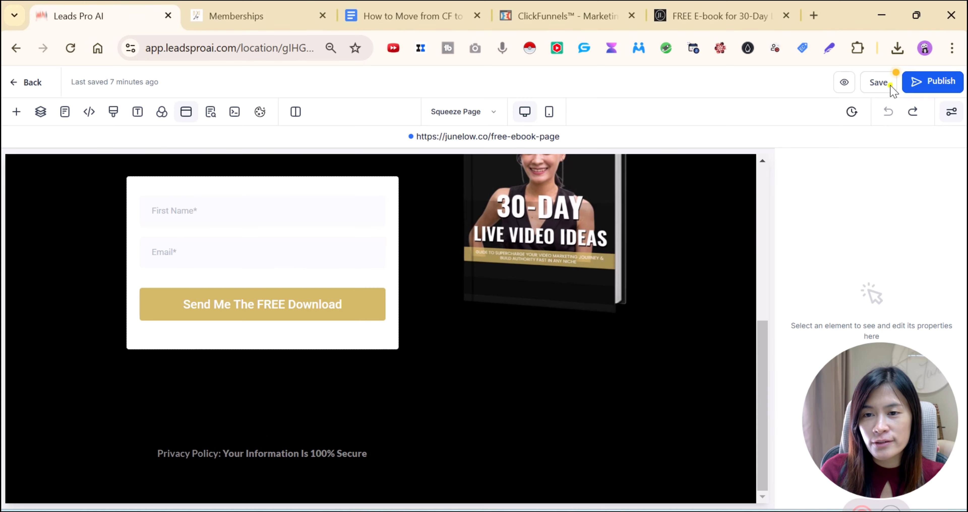
{"action": "left_click", "coordinate": [879, 82]}
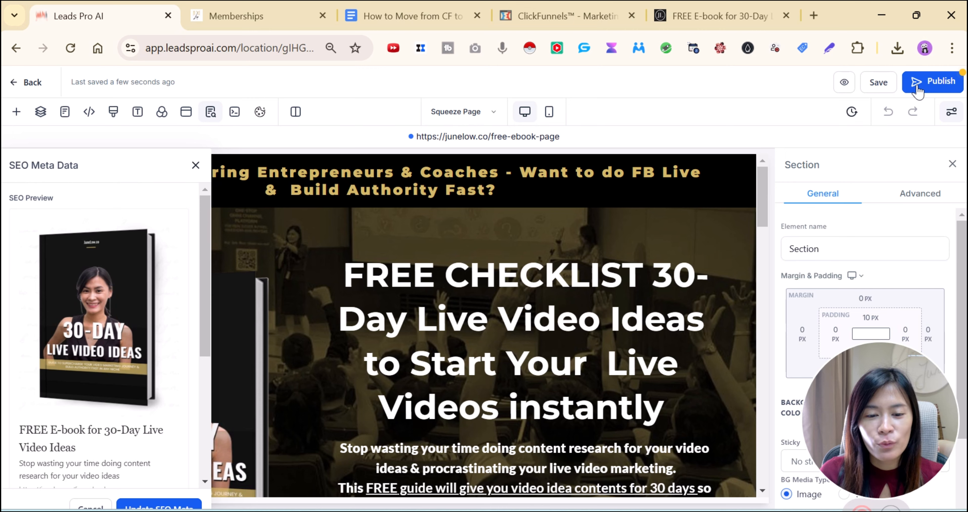
Switch to the Google Docs migration checklist
{"action": "scroll", "coordinate": [454, 390], "scroll_direction": "down", "scroll_amount": 10}
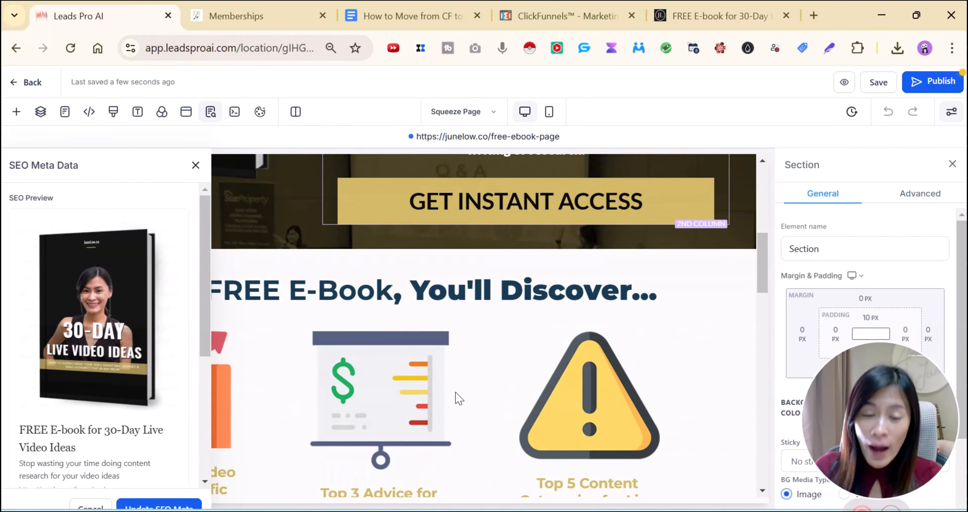
{"action": "scroll", "coordinate": [391, 379], "scroll_direction": "up", "scroll_amount": 6}
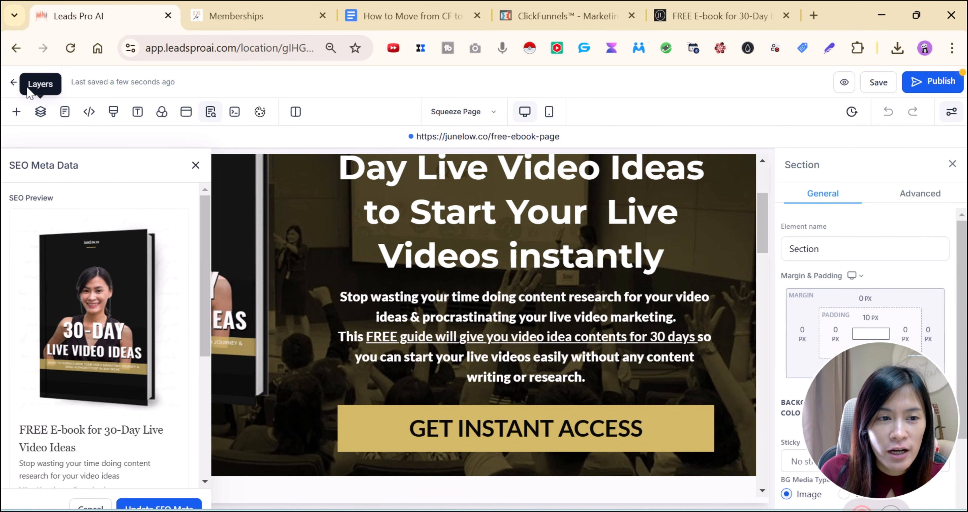
{"action": "left_click", "coordinate": [413, 5]}
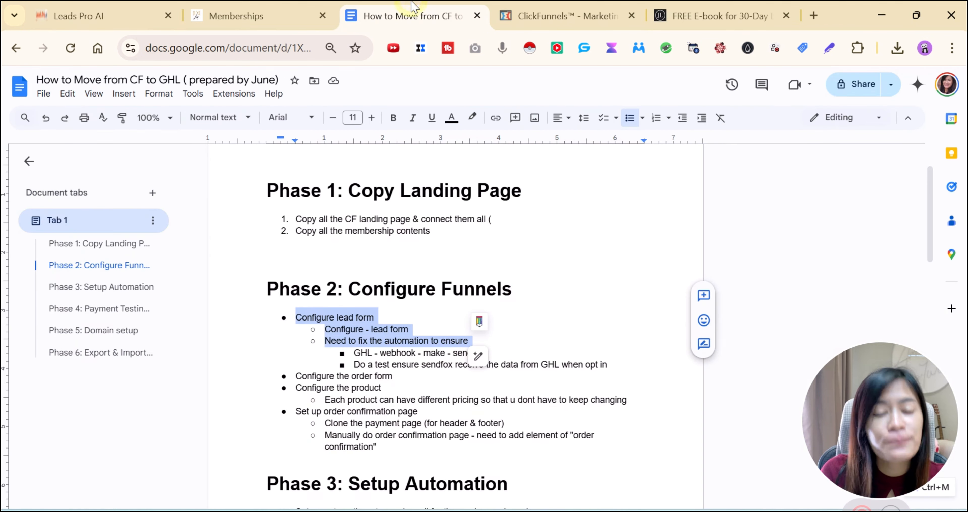
Review the Configure Funnels and Setup Automation bullets, then close the Memberships tab
{"action": "left_click", "coordinate": [406, 335]}
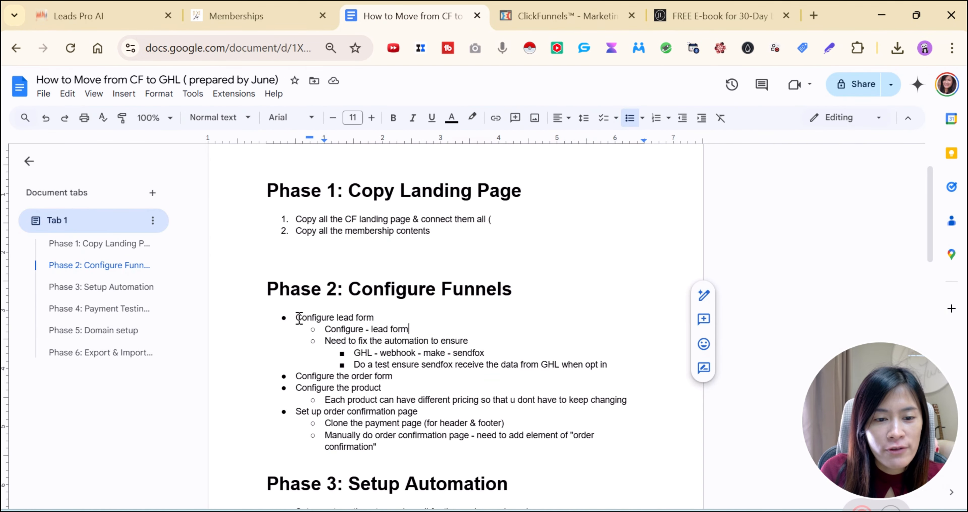
{"action": "left_click_drag", "start_coordinate": [297, 318], "coordinate": [456, 342]}
{"action": "scroll", "coordinate": [457, 342], "scroll_direction": "down", "scroll_amount": 4}
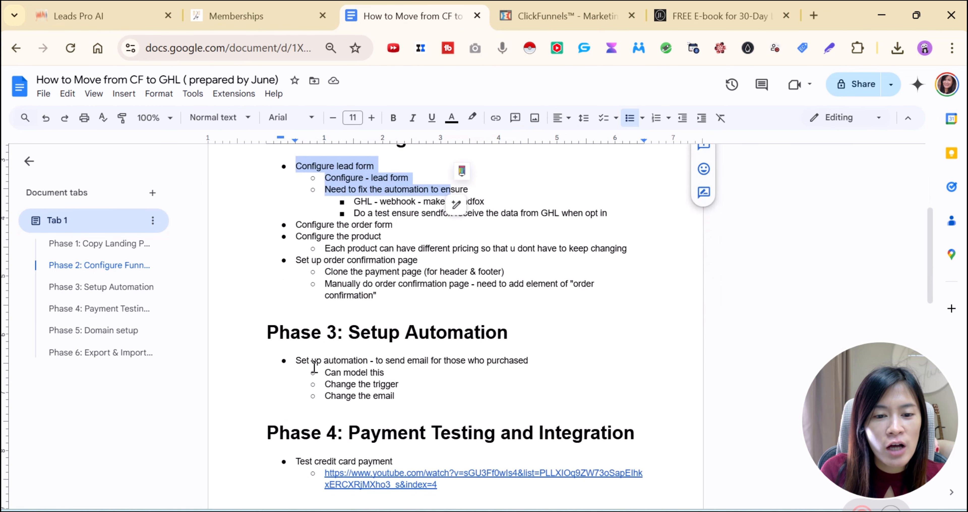
{"action": "left_click", "coordinate": [299, 361]}
{"action": "left_click_drag", "start_coordinate": [391, 368], "coordinate": [410, 393]}
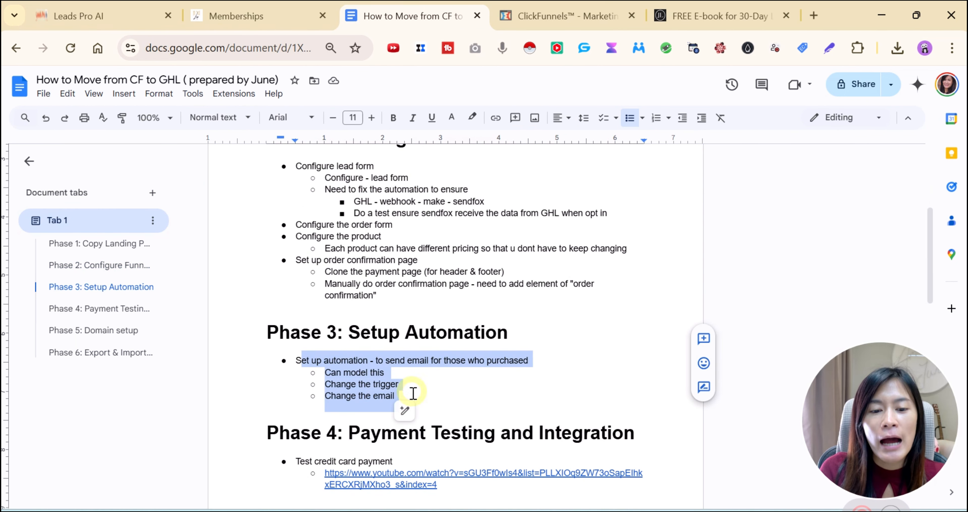
{"action": "left_click", "coordinate": [411, 397]}
{"action": "scroll", "coordinate": [412, 397], "scroll_direction": "up", "scroll_amount": 4}
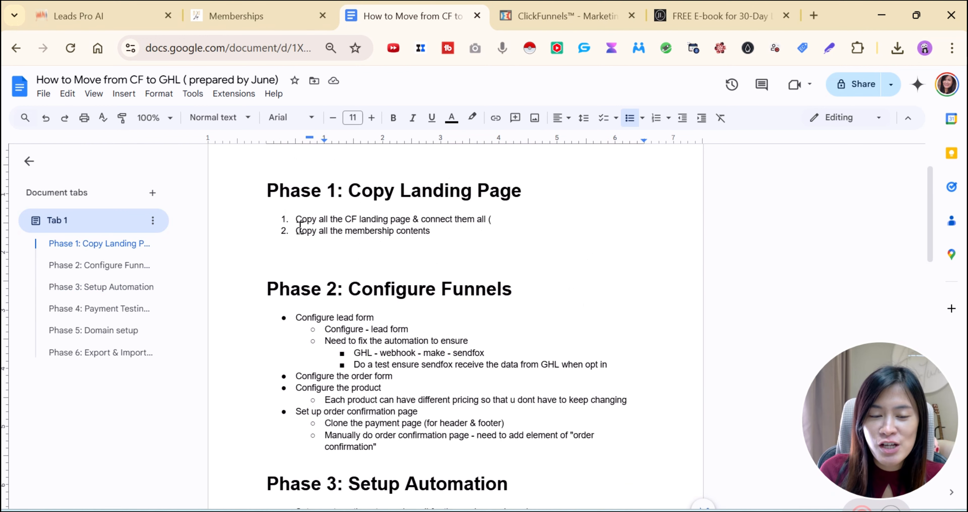
{"action": "left_click_drag", "start_coordinate": [296, 318], "coordinate": [564, 373]}
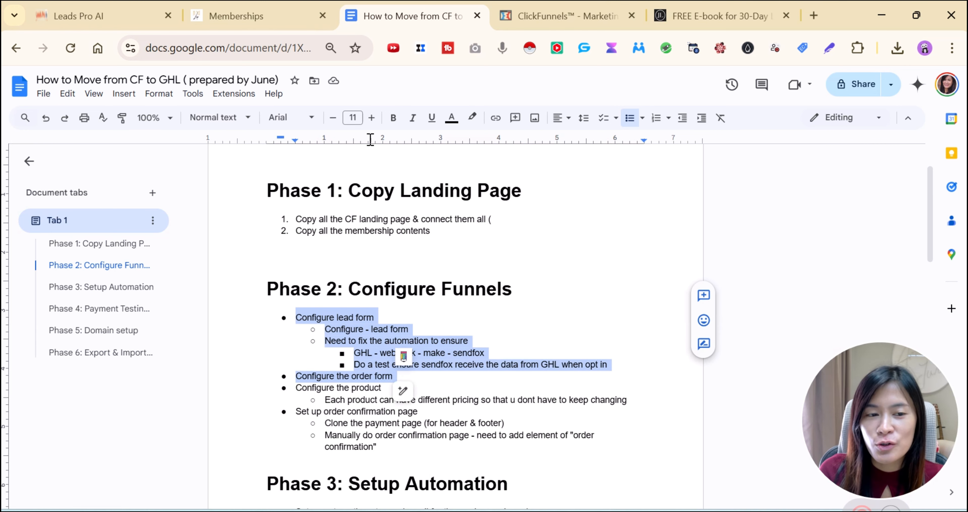
{"action": "left_click", "coordinate": [252, 6]}
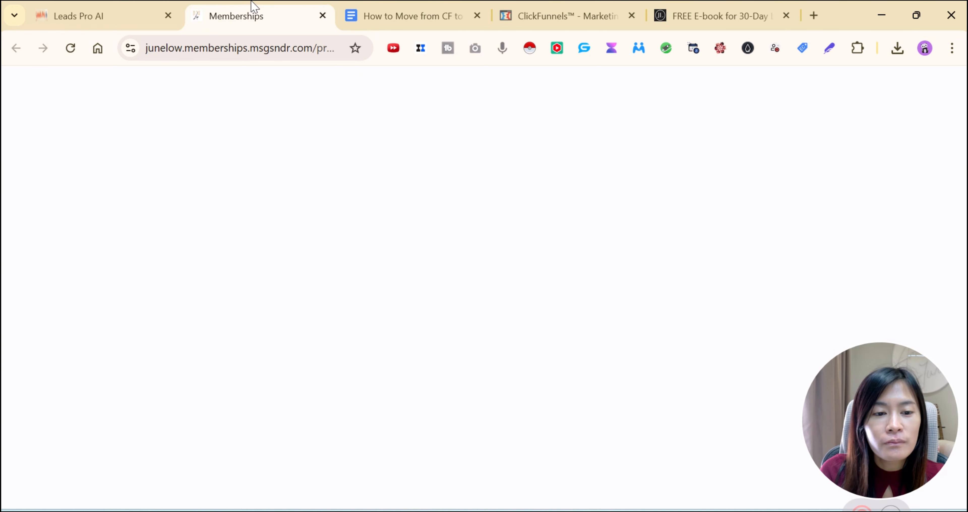
{"action": "left_click", "coordinate": [322, 15]}
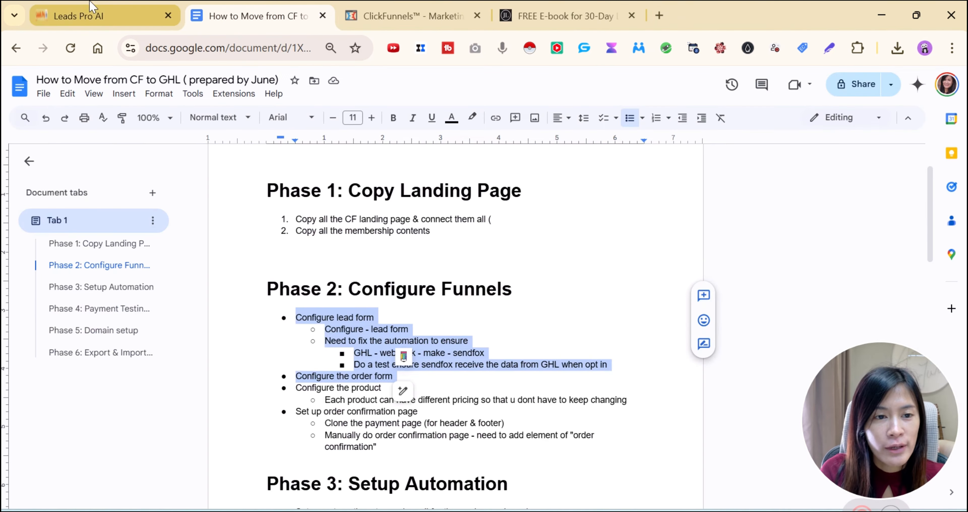
Return to the Leads Pro AI tab and open Automation's Workflow List
{"action": "left_click", "coordinate": [86, 15]}
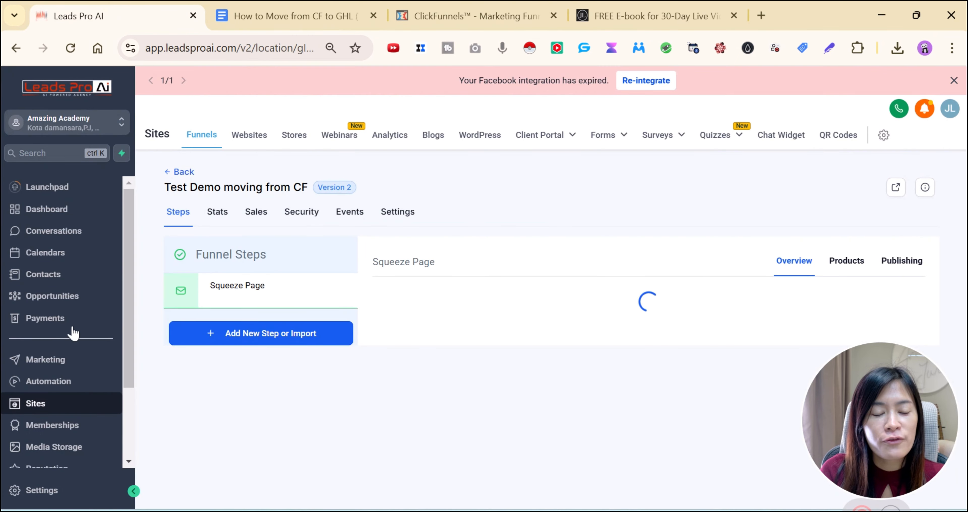
{"action": "scroll", "coordinate": [86, 380], "scroll_direction": "down", "scroll_amount": 2}
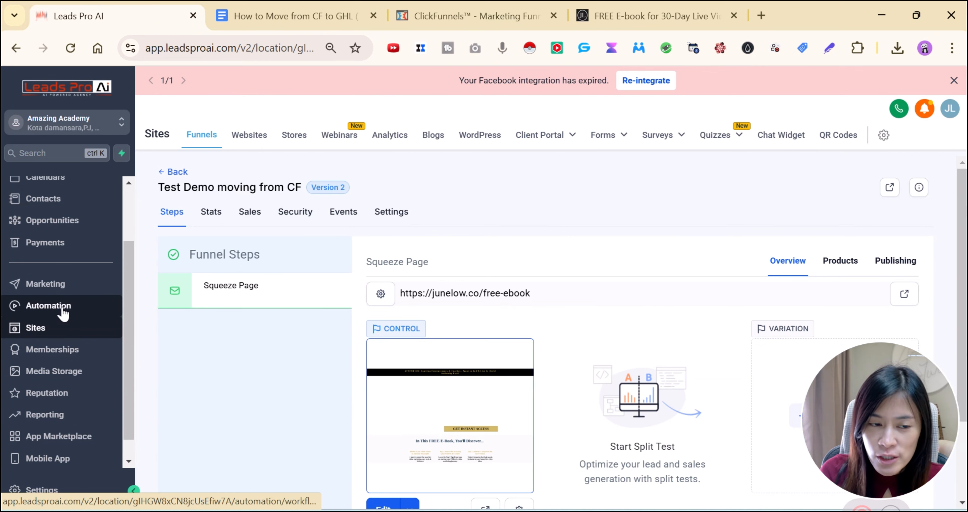
{"action": "left_click", "coordinate": [47, 312]}
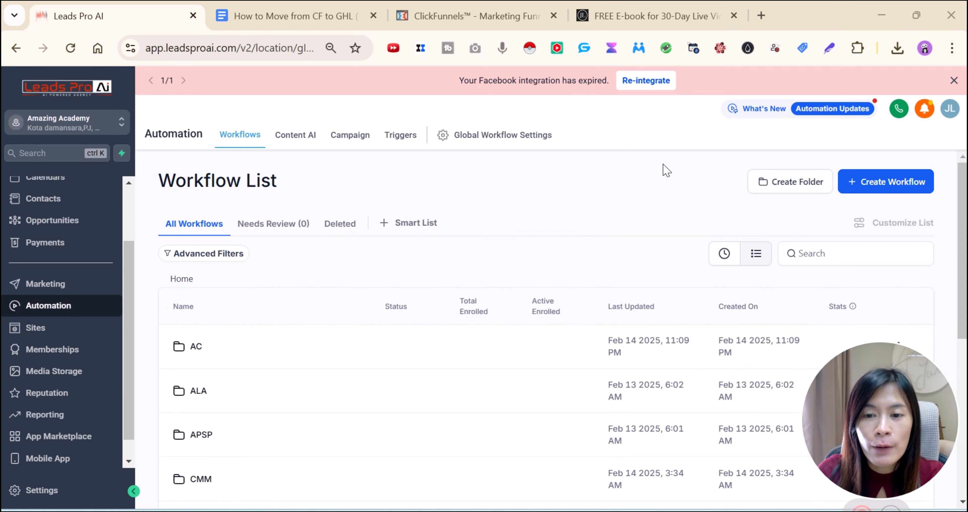
Inspect the two published workflows in the ALA folder, then return to the workflow list
{"action": "scroll", "coordinate": [631, 342], "scroll_direction": "down", "scroll_amount": 6}
{"action": "scroll", "coordinate": [633, 363], "scroll_direction": "up", "scroll_amount": 4}
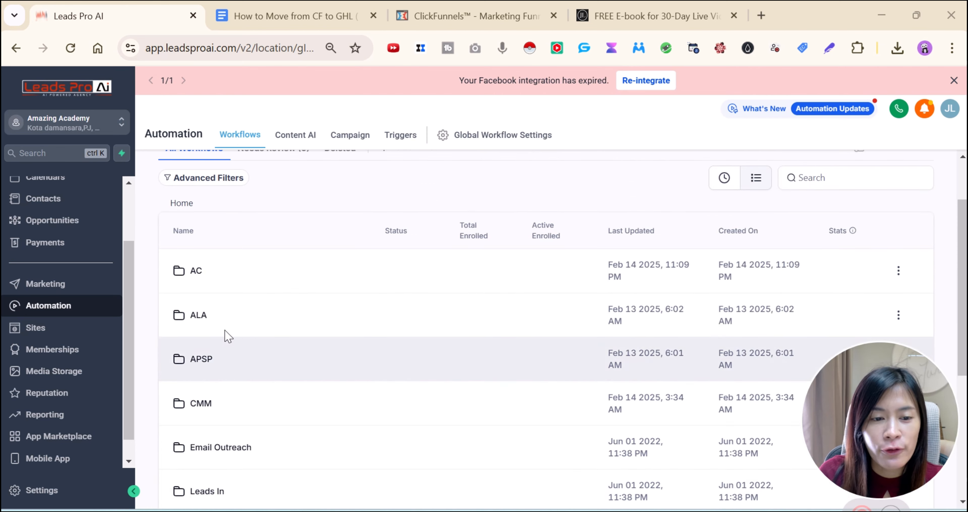
{"action": "double_click", "coordinate": [199, 316]}
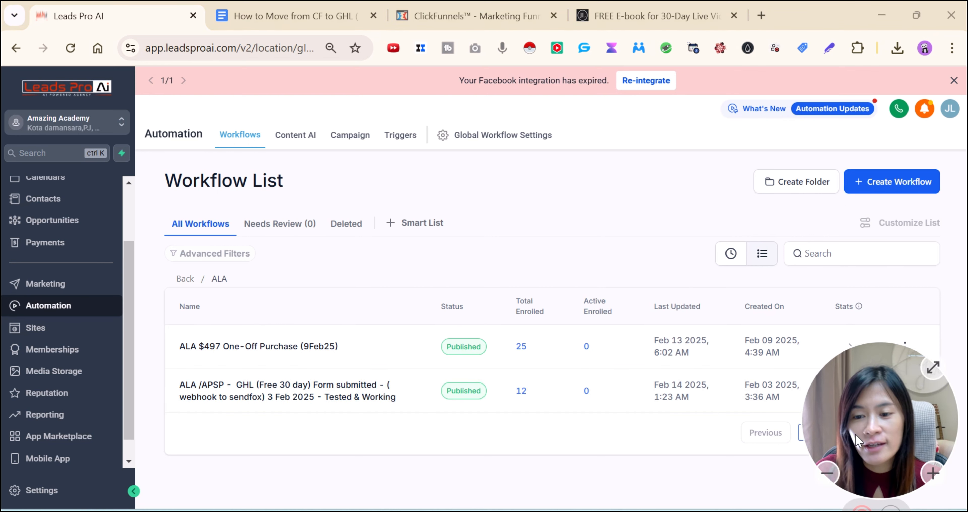
{"action": "left_click_drag", "start_coordinate": [857, 440], "coordinate": [861, 107]}
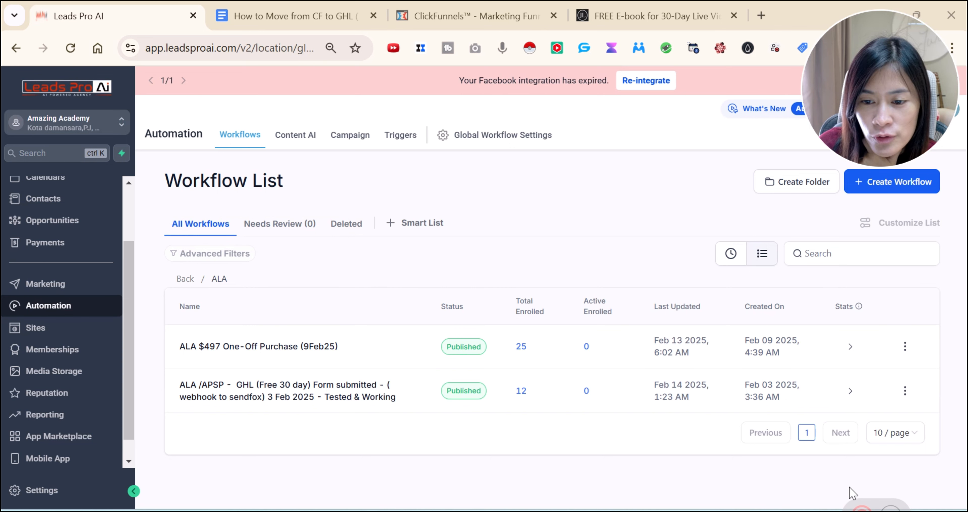
{"action": "left_click", "coordinate": [861, 509]}
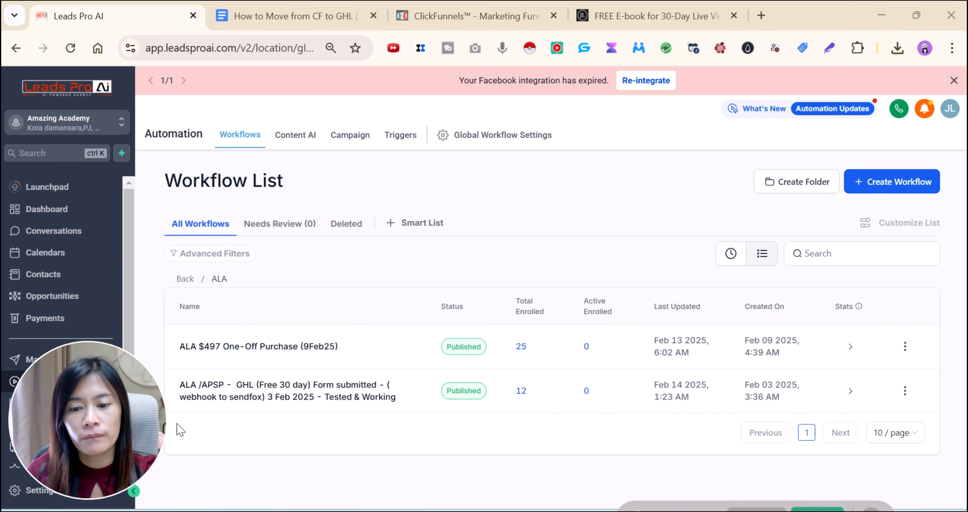
{"action": "left_click_drag", "start_coordinate": [87, 395], "coordinate": [912, 409]}
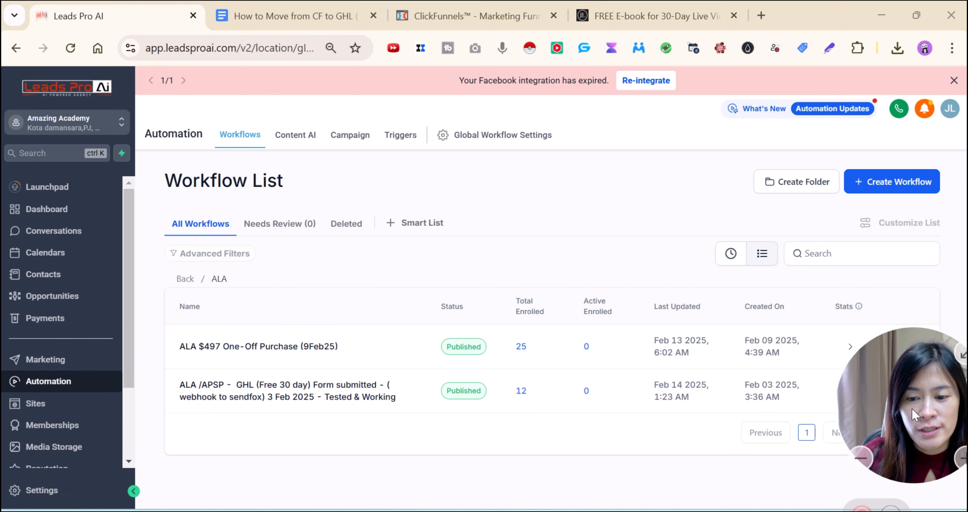
{"action": "mouse_move", "coordinate": [880, 510]}
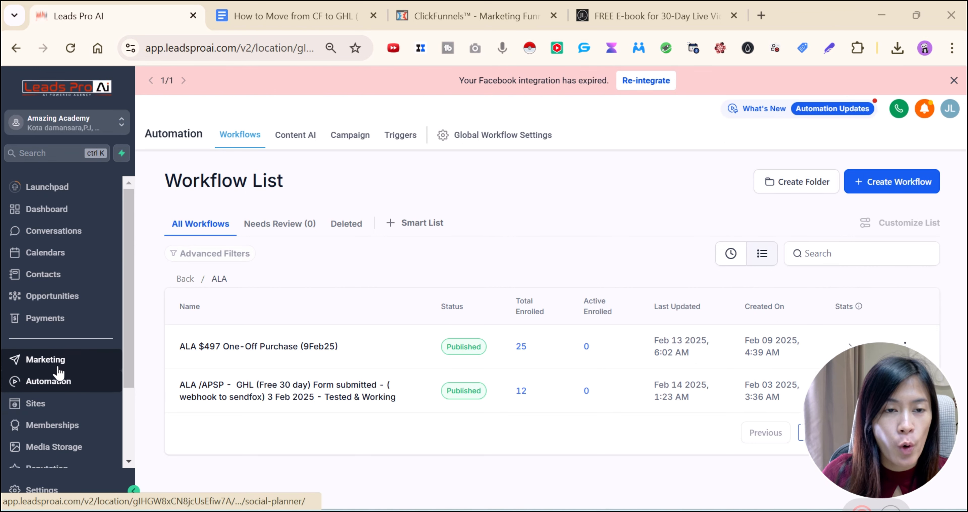
{"action": "left_click", "coordinate": [46, 386]}
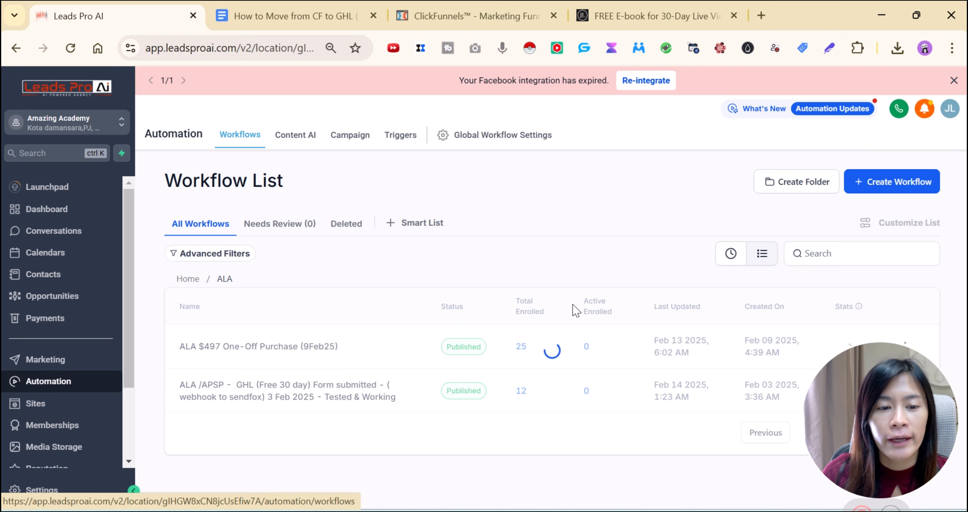
Create a new workflow with Start from Scratch
{"action": "left_click", "coordinate": [866, 192]}
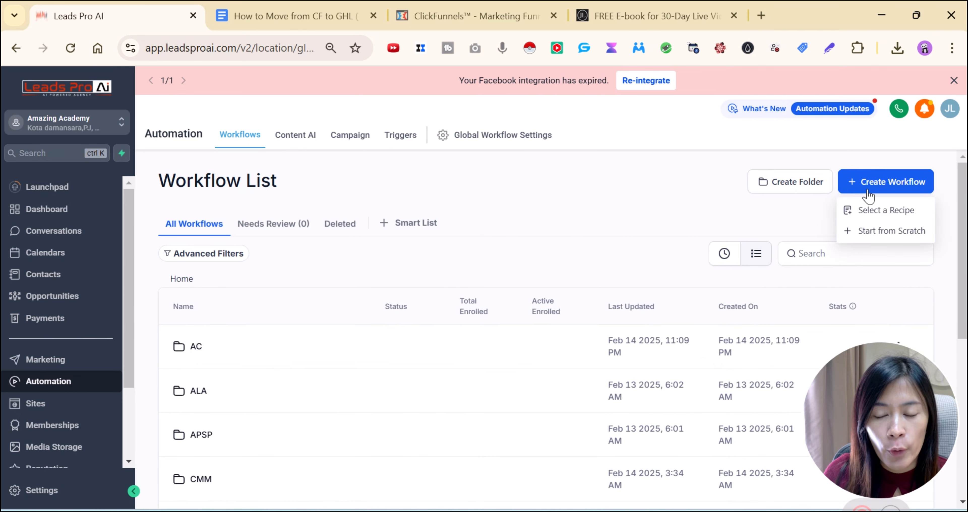
{"action": "left_click", "coordinate": [872, 235]}
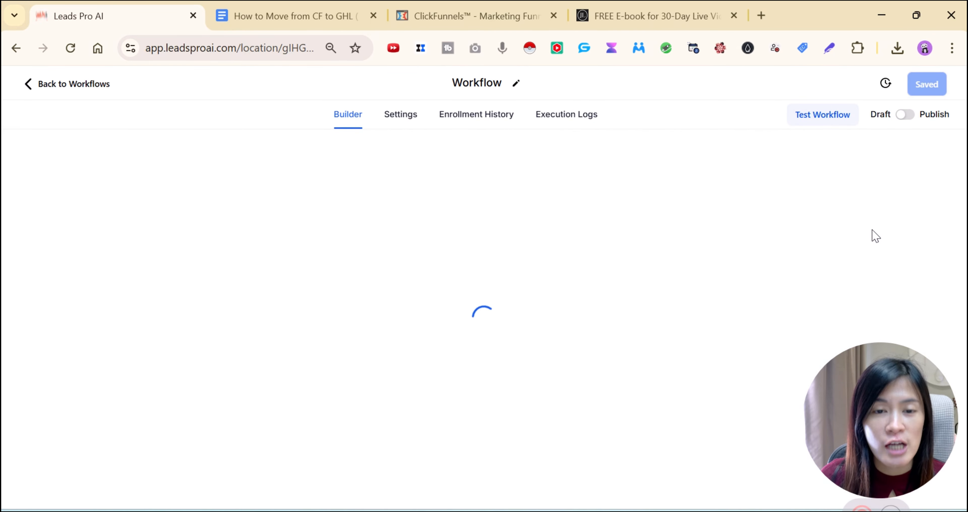
Replace the default workflow title with 'Workflow DEMOVIDEO' and confirm it
{"action": "left_click", "coordinate": [510, 92]}
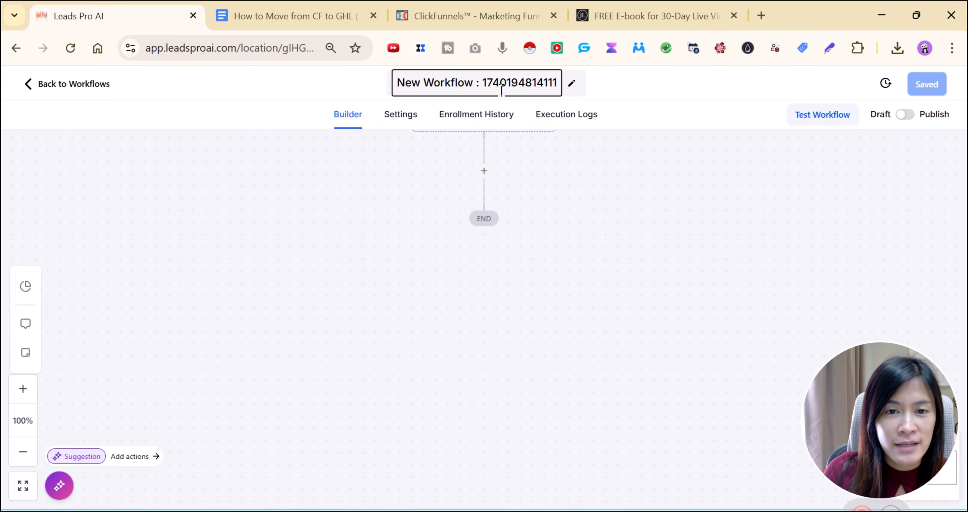
{"action": "triple_click", "coordinate": [452, 80]}
{"action": "type", "text": "Workflow "}
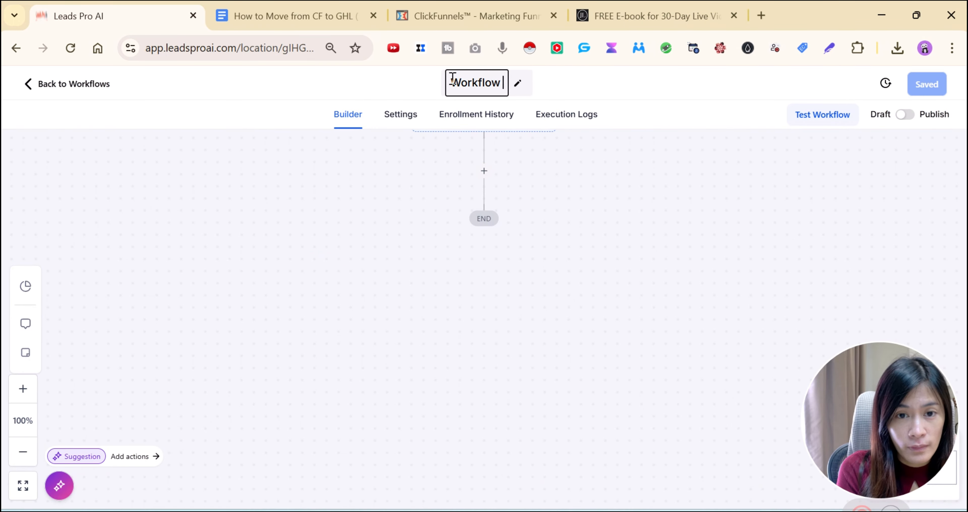
{"action": "type", "text": "DEMOVIDEO"}
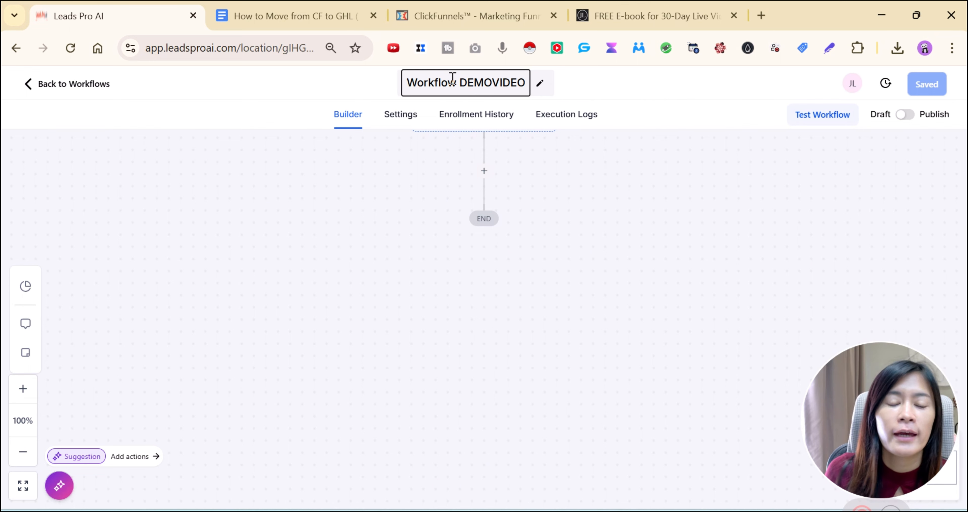
{"action": "left_click", "coordinate": [518, 145]}
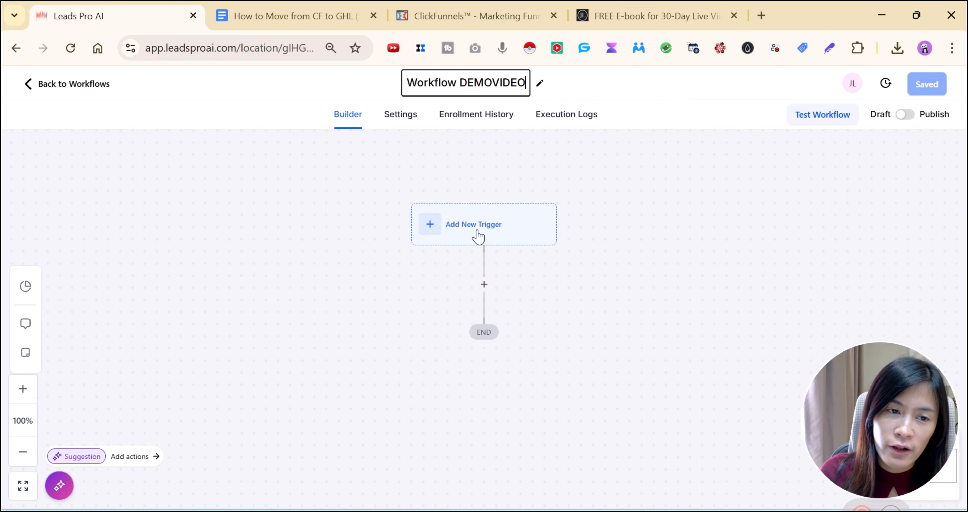
{"action": "left_click", "coordinate": [477, 228]}
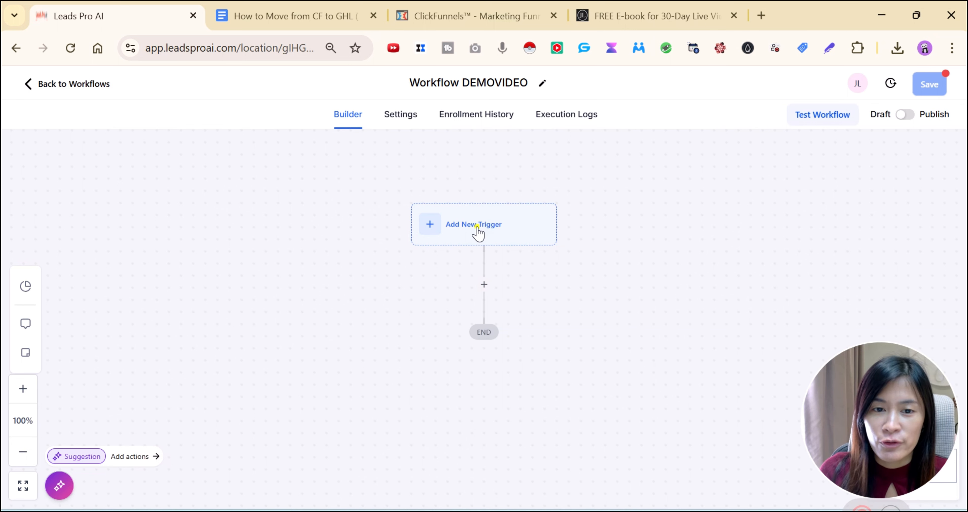
Add a Form Submitted trigger to the workflow by searching for 'form'
{"action": "left_click", "coordinate": [425, 228]}
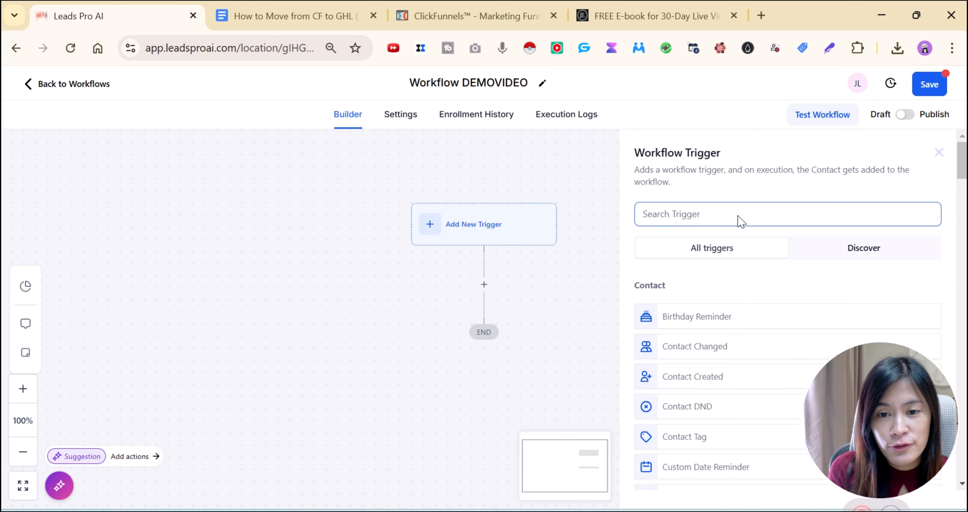
{"action": "type", "text": "form"}
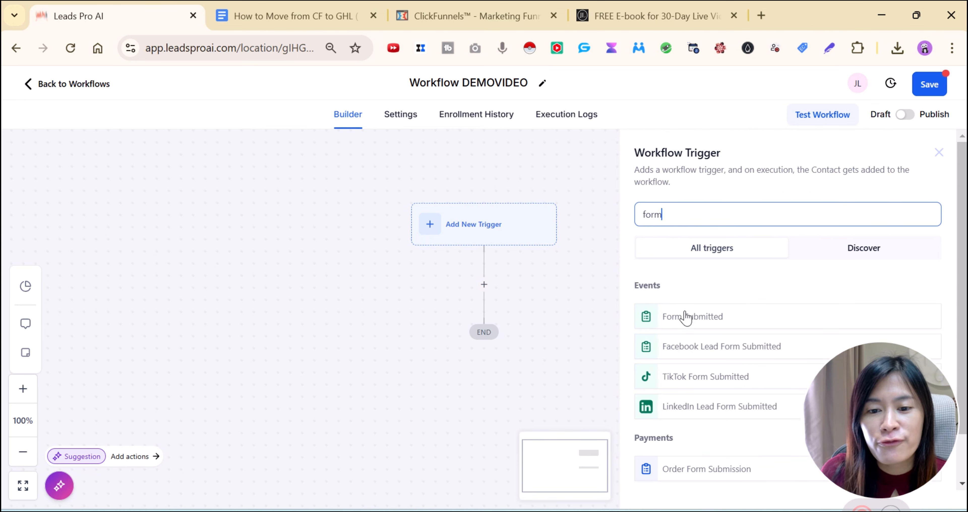
{"action": "left_click", "coordinate": [686, 318]}
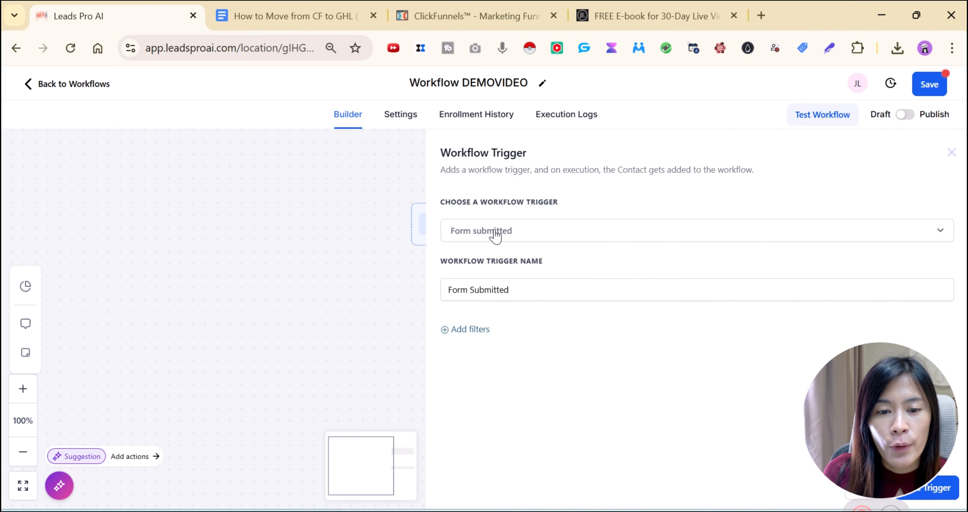
{"action": "left_click", "coordinate": [531, 287]}
{"action": "left_click_drag", "start_coordinate": [538, 290], "coordinate": [457, 291]}
{"action": "left_click", "coordinate": [560, 292]}
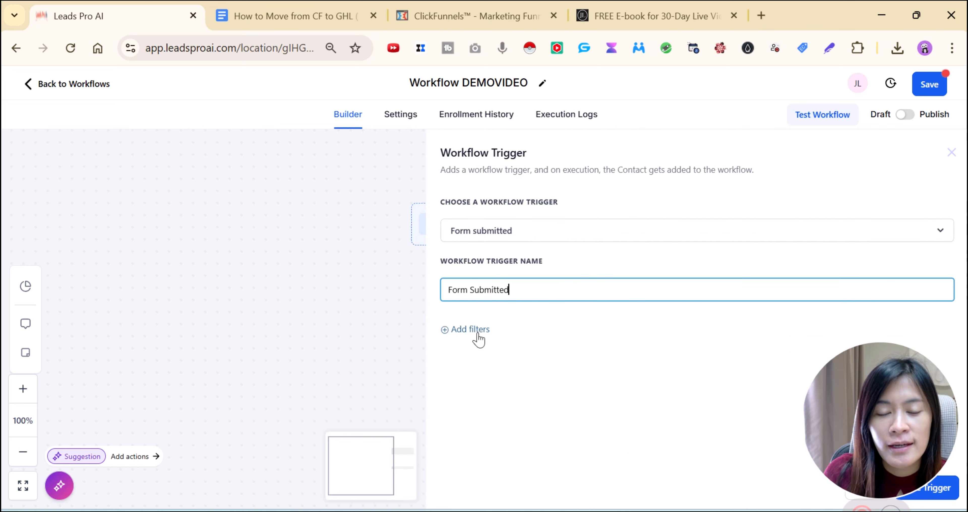
{"action": "left_click", "coordinate": [825, 401]}
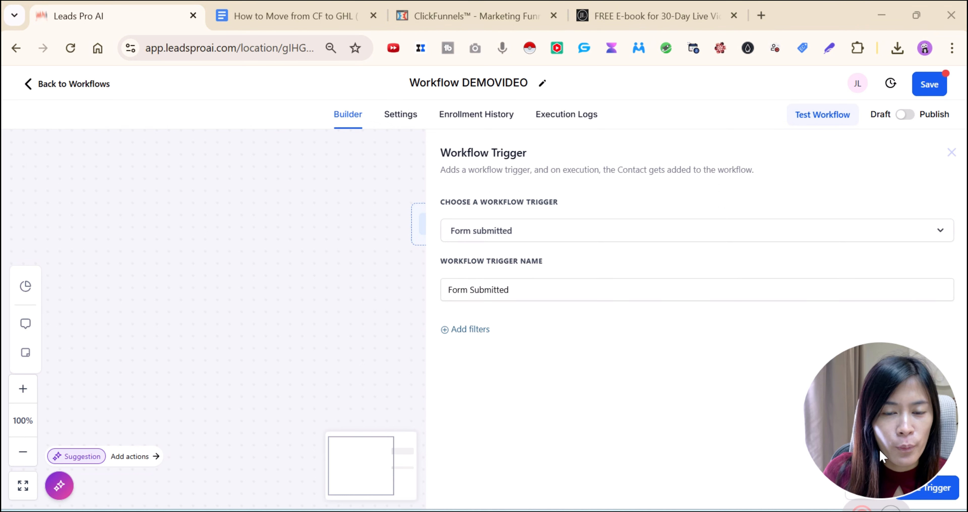
{"action": "left_click_drag", "start_coordinate": [882, 450], "coordinate": [315, 412]}
{"action": "left_click", "coordinate": [526, 293]}
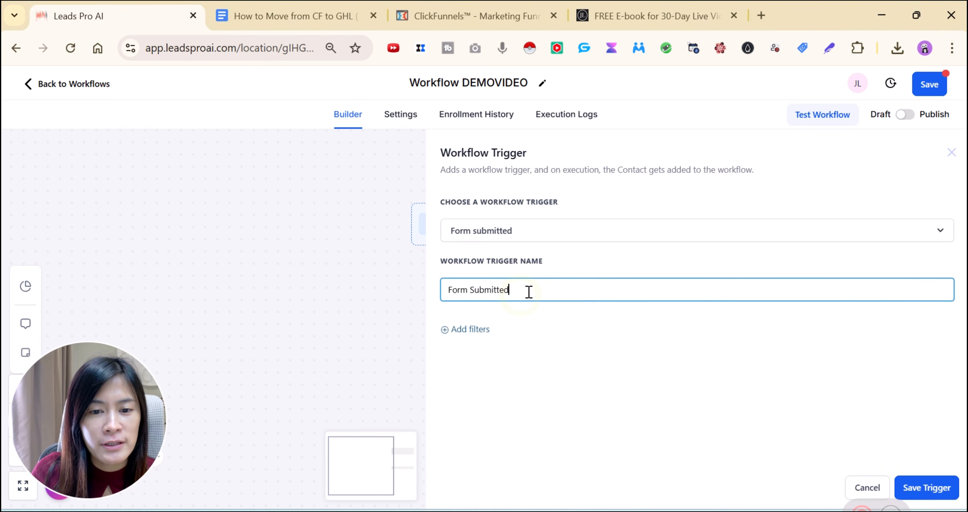
Filter the trigger with 'Form is' Testing - Registration and save the trigger
{"action": "left_click", "coordinate": [469, 330]}
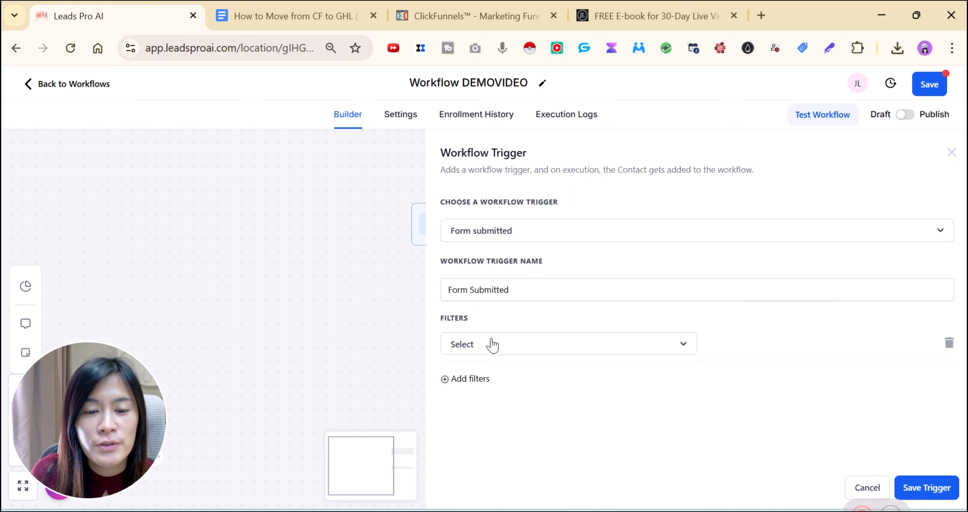
{"action": "left_click", "coordinate": [470, 347]}
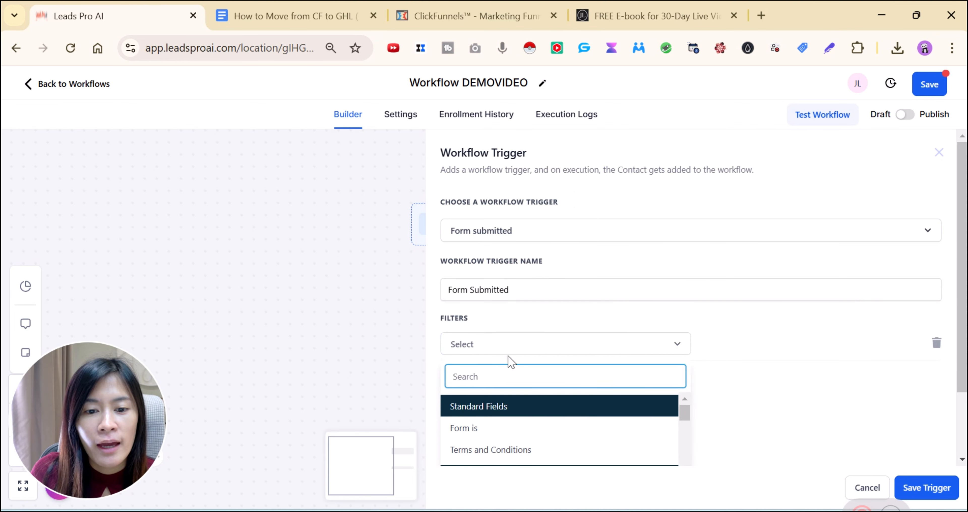
{"action": "left_click", "coordinate": [502, 432]}
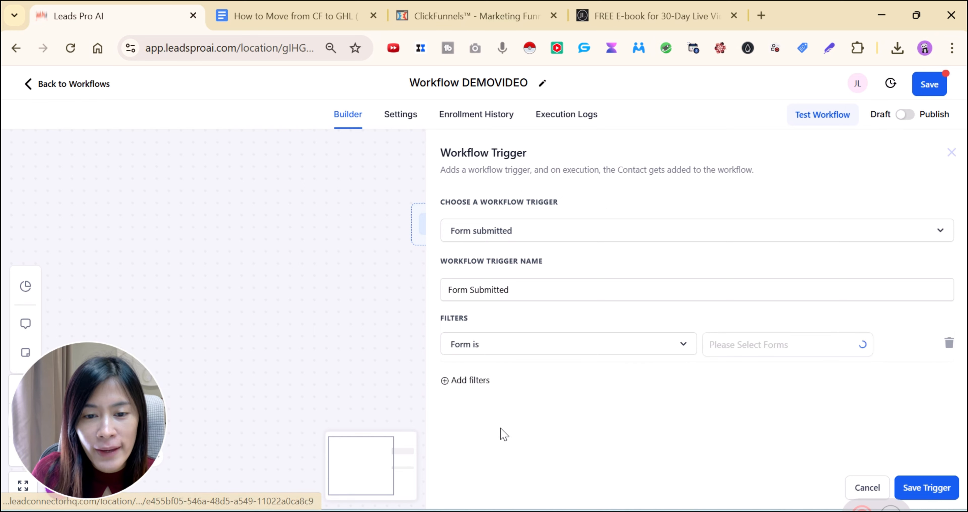
{"action": "left_click", "coordinate": [781, 353]}
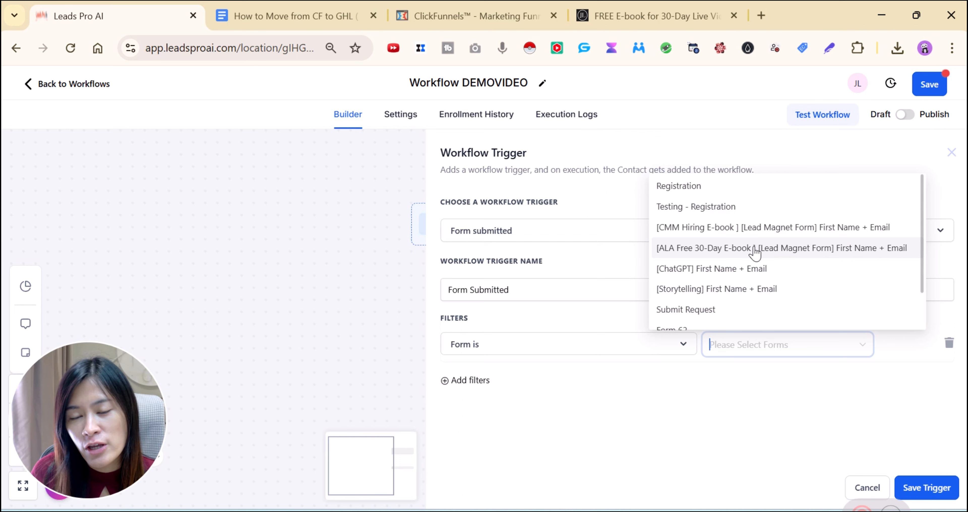
{"action": "left_click", "coordinate": [713, 212]}
{"action": "left_click", "coordinate": [754, 405]}
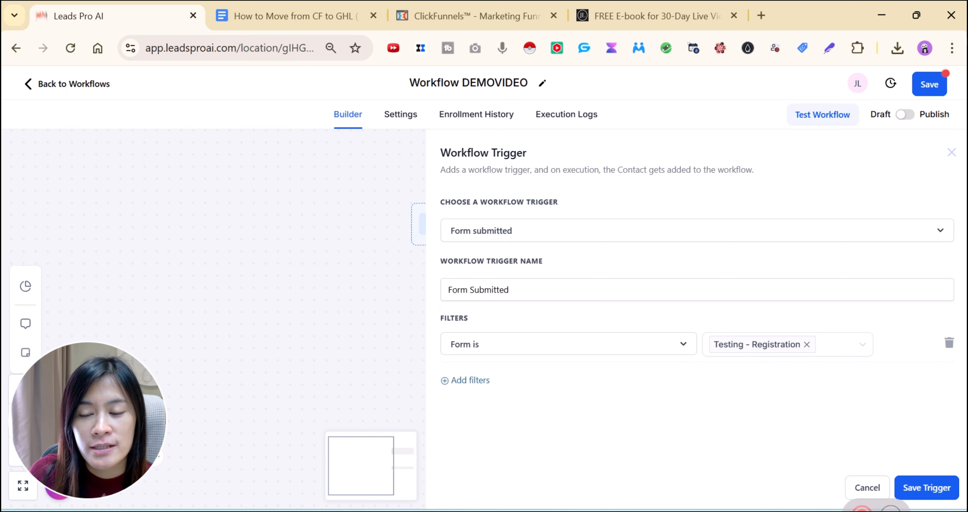
{"action": "left_click", "coordinate": [925, 489]}
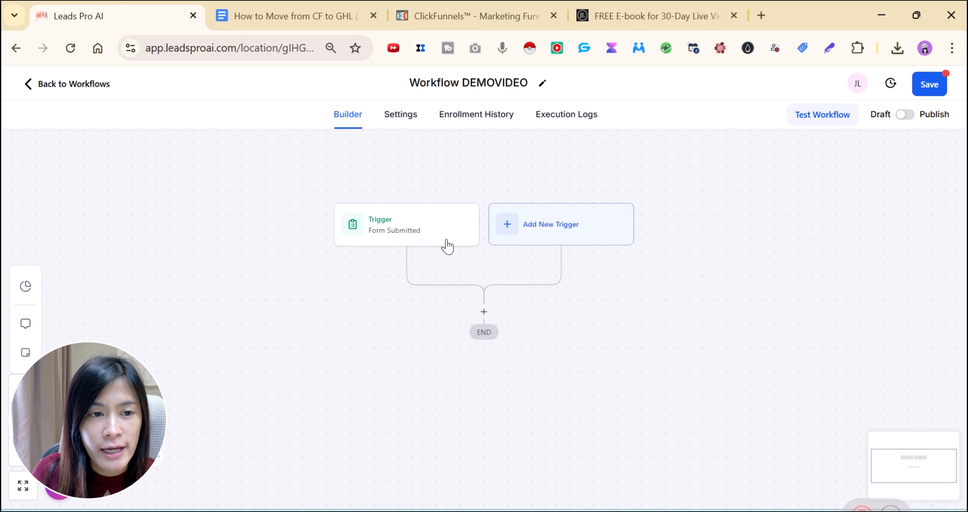
Insert a Send Email action after the trigger, found by searching 'email'
{"action": "left_click", "coordinate": [484, 311]}
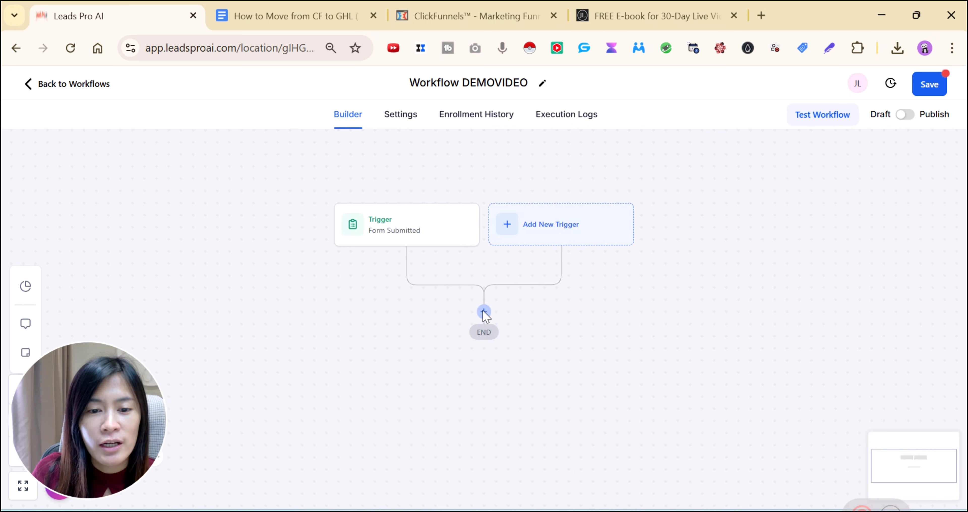
{"action": "left_click", "coordinate": [484, 312]}
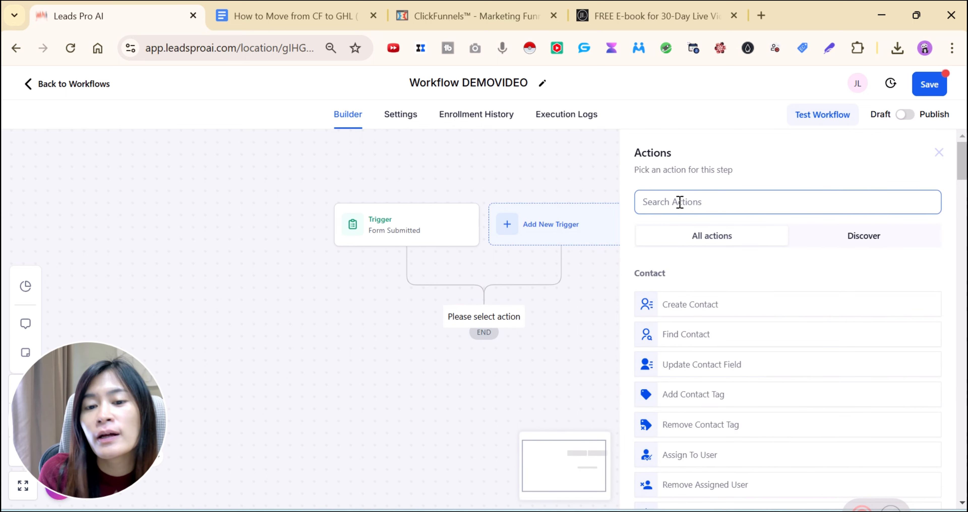
{"action": "type", "text": "email"}
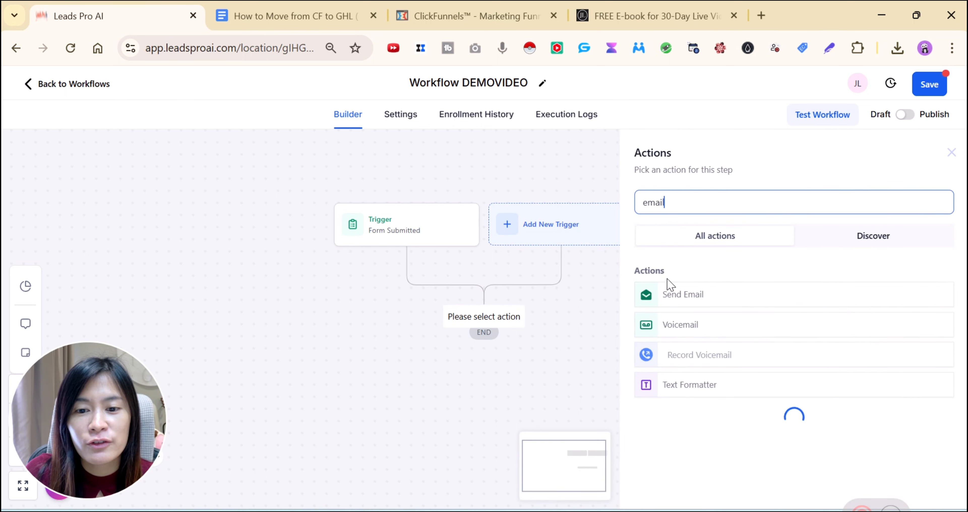
{"action": "left_click", "coordinate": [668, 295]}
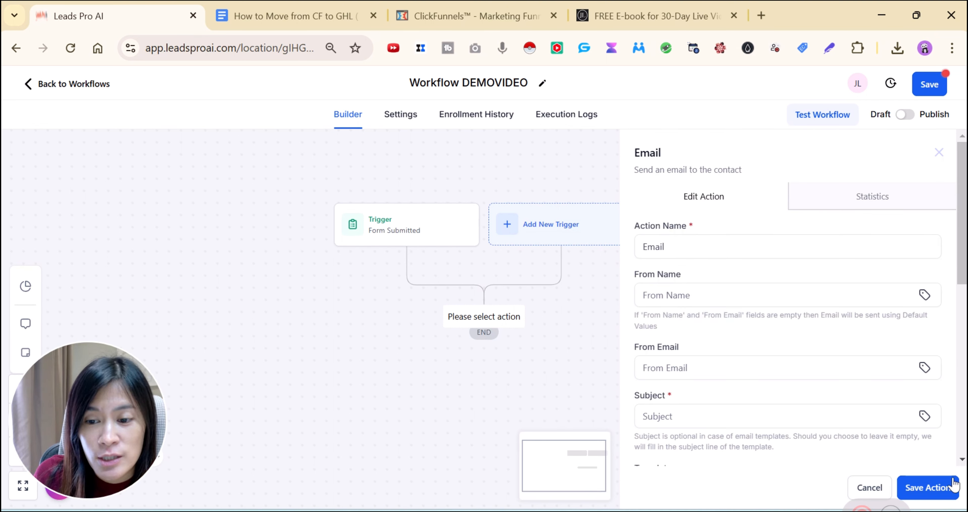
Enter the sender name and copy it into the sender email field
{"action": "left_click", "coordinate": [759, 252]}
{"action": "left_click", "coordinate": [704, 294]}
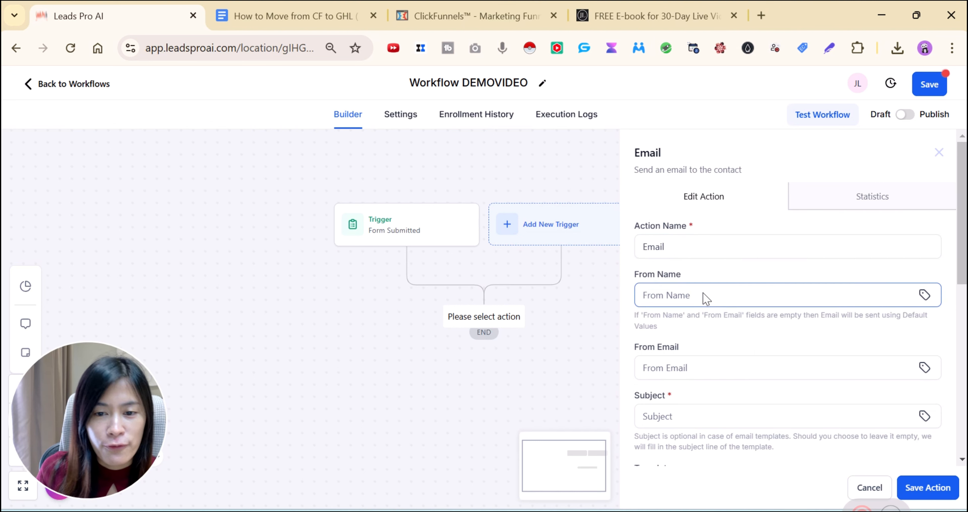
{"action": "type", "text": "JuneL"}
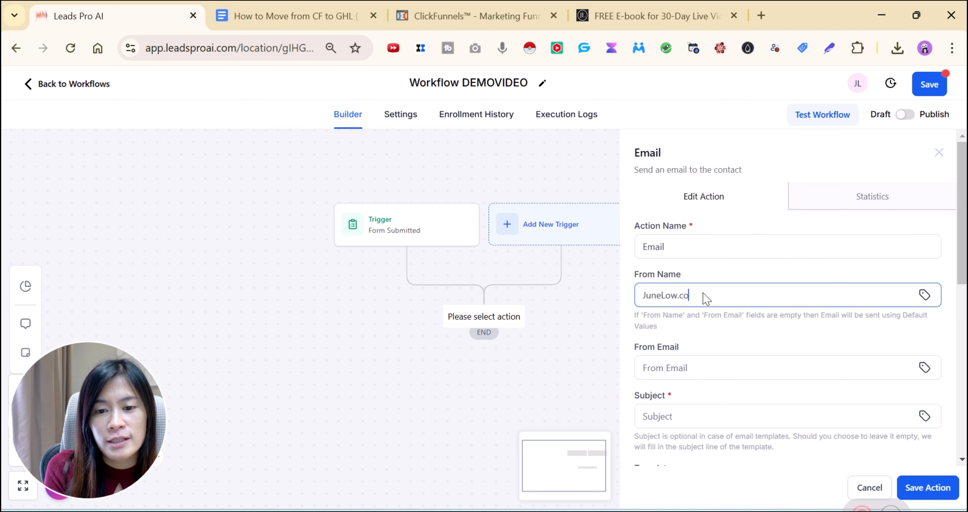
{"action": "type", "text": "ow.co"}
{"action": "key", "text": "ctrl+a"}
{"action": "key", "text": "ctrl+c"}
{"action": "left_click", "coordinate": [688, 369]}
{"action": "key", "text": "ctrl+v"}
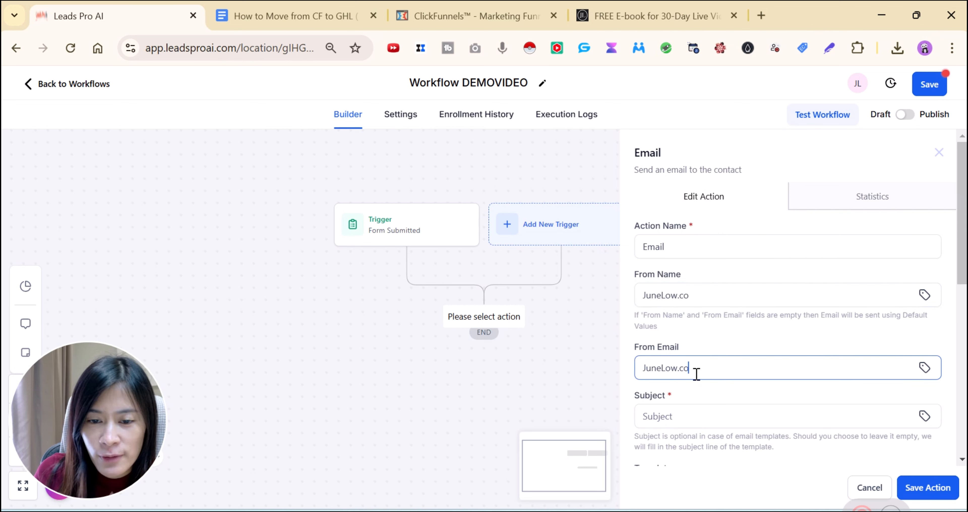
Set the email subject to 'Download Free 30-day'
{"action": "left_click", "coordinate": [700, 415]}
{"action": "type", "text": "Down"}
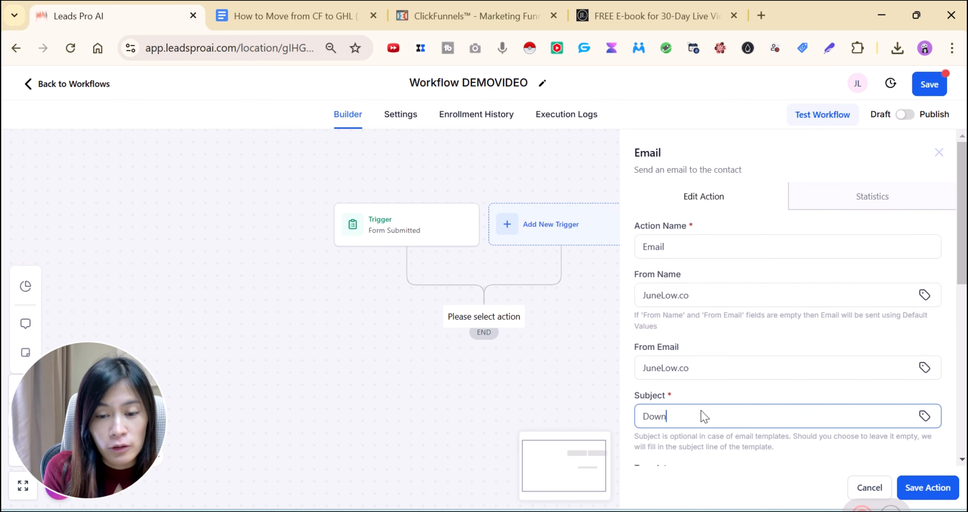
{"action": "type", "text": "load Free 30-day Live video ideas"}
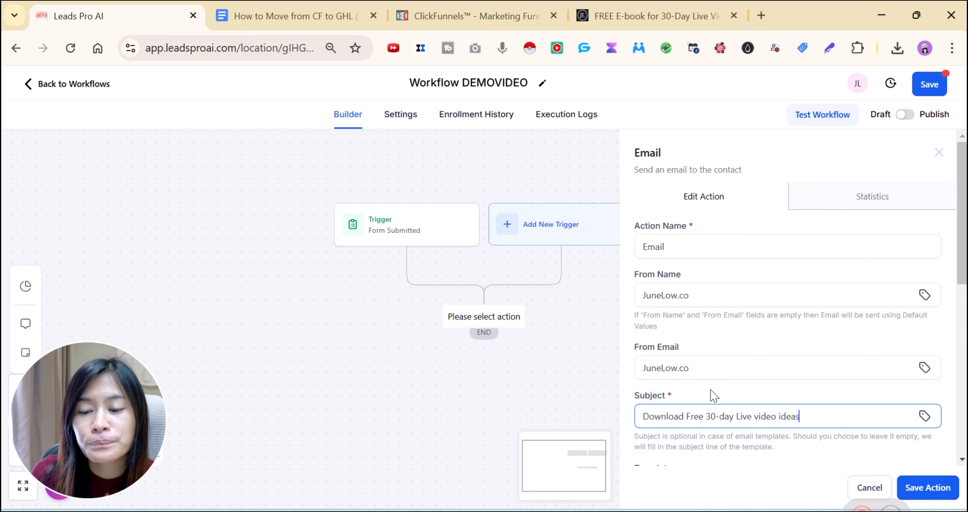
{"action": "scroll", "coordinate": [707, 413], "scroll_direction": "down", "scroll_amount": 5}
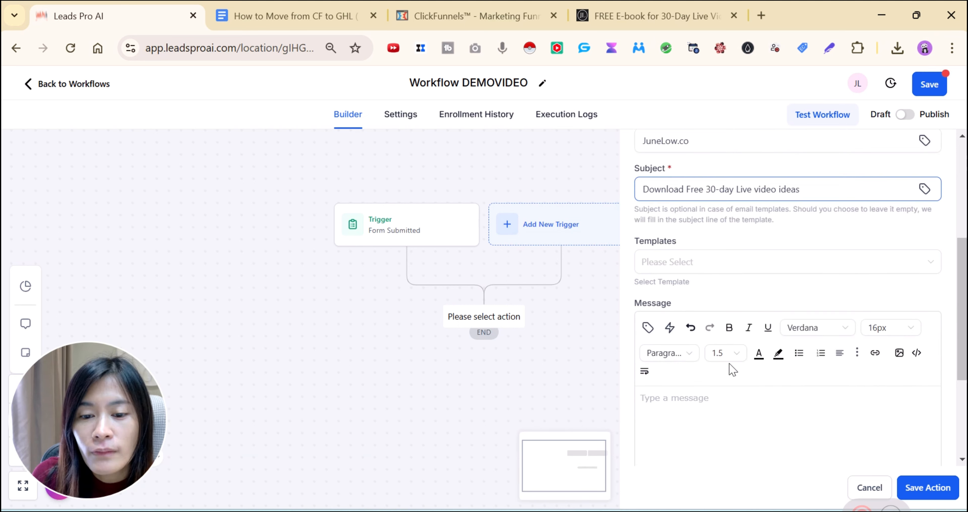
{"action": "left_click", "coordinate": [685, 259]}
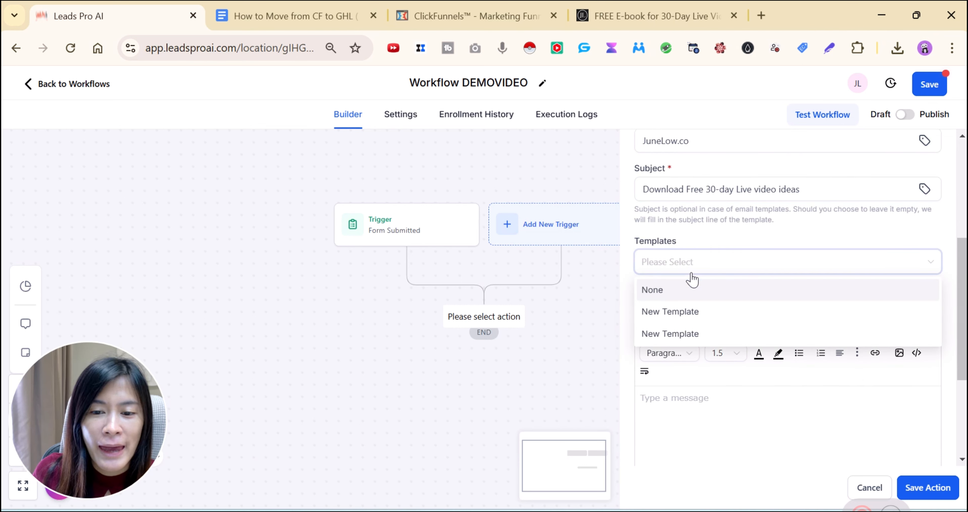
Write the message 'Hi there, this is where you can download your Free 30day e…' and save
{"action": "left_click", "coordinate": [684, 410]}
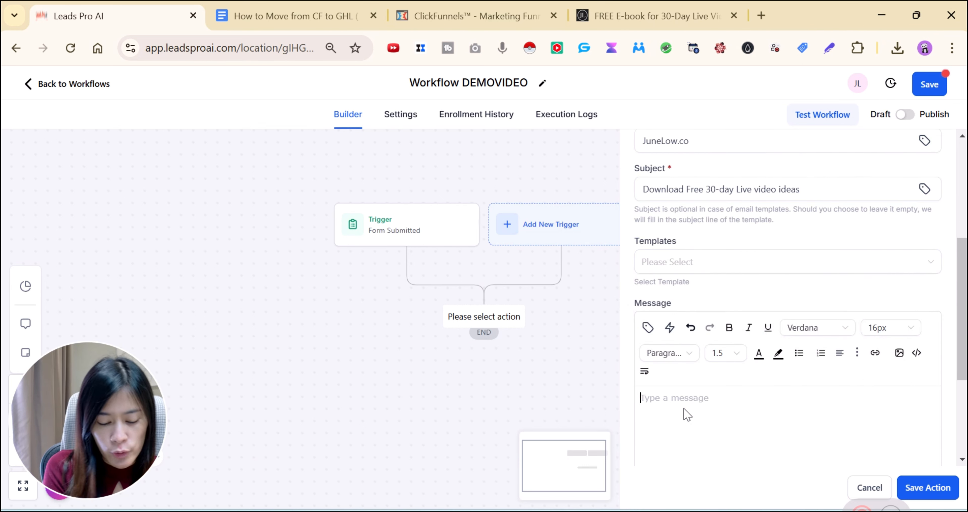
{"action": "type", "text": "HI"}
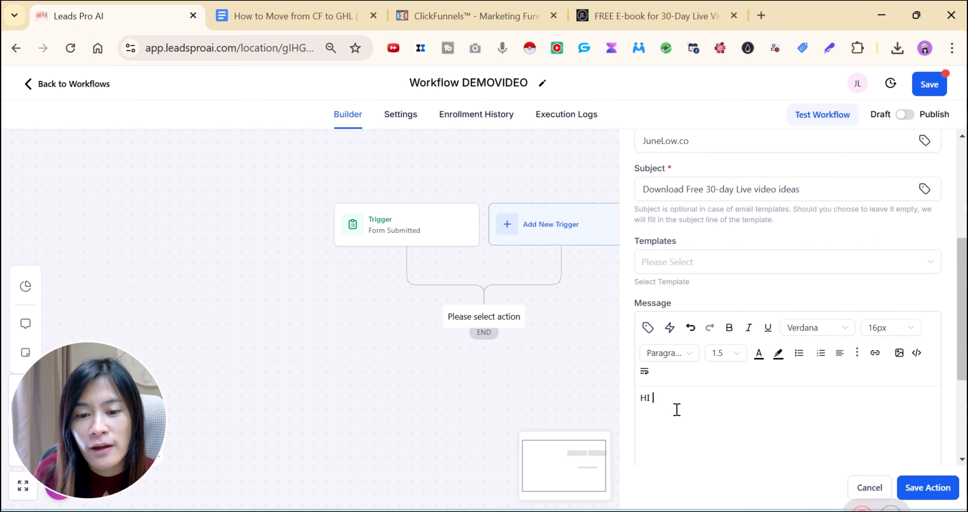
{"action": "scroll", "coordinate": [683, 386], "scroll_direction": "down", "scroll_amount": 2}
{"action": "key", "text": "BackSpace"}
{"action": "type", "text": "i three"}
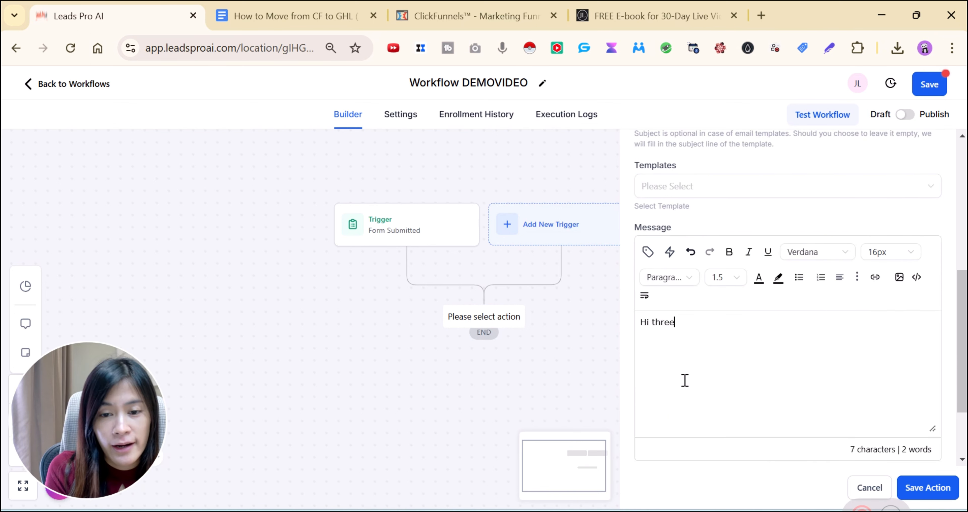
{"action": "key", "text": "BackSpace"}
{"action": "key", "text": "BackSpace"}
{"action": "key", "text": "BackSpace"}
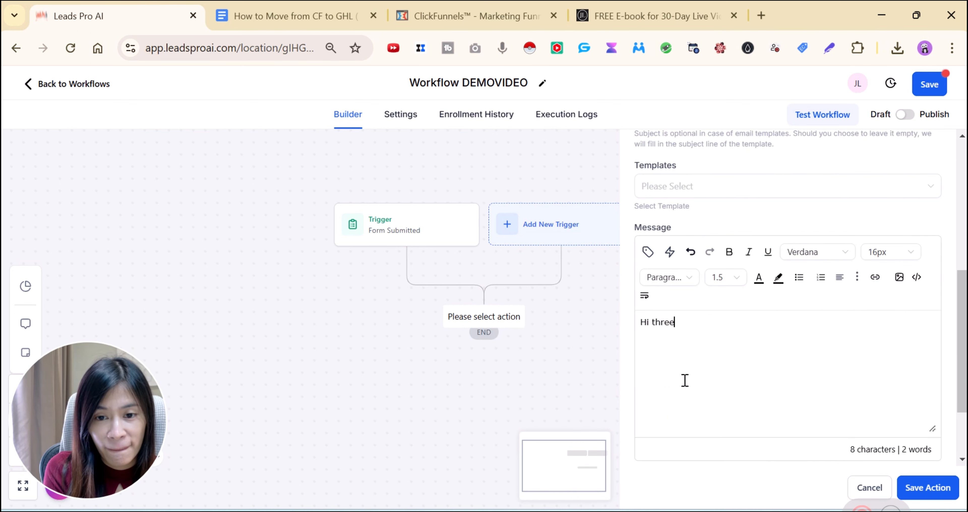
{"action": "key", "text": "BackSpace"}
{"action": "key", "text": "BackSpace"}
{"action": "key", "text": "BackSpace"}
{"action": "type", "text": "e this is "}
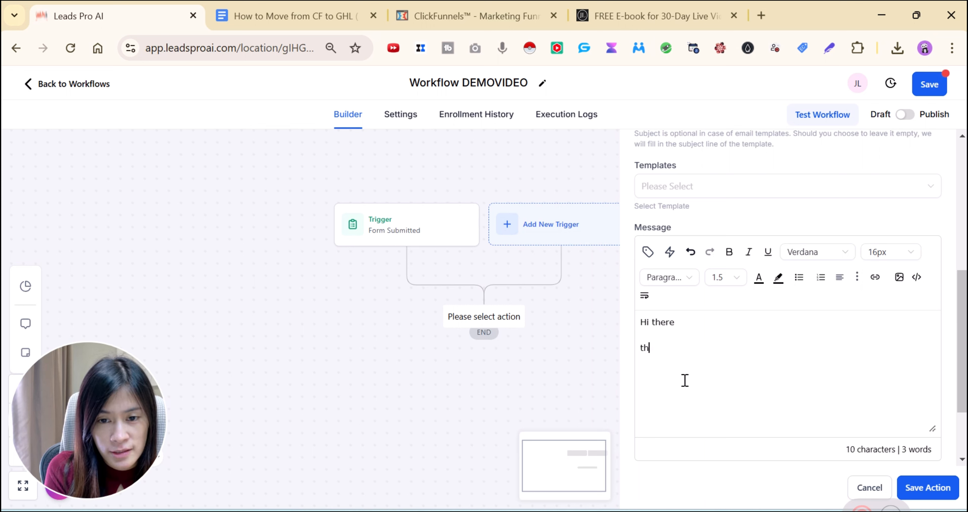
{"action": "type", "text": "where you"}
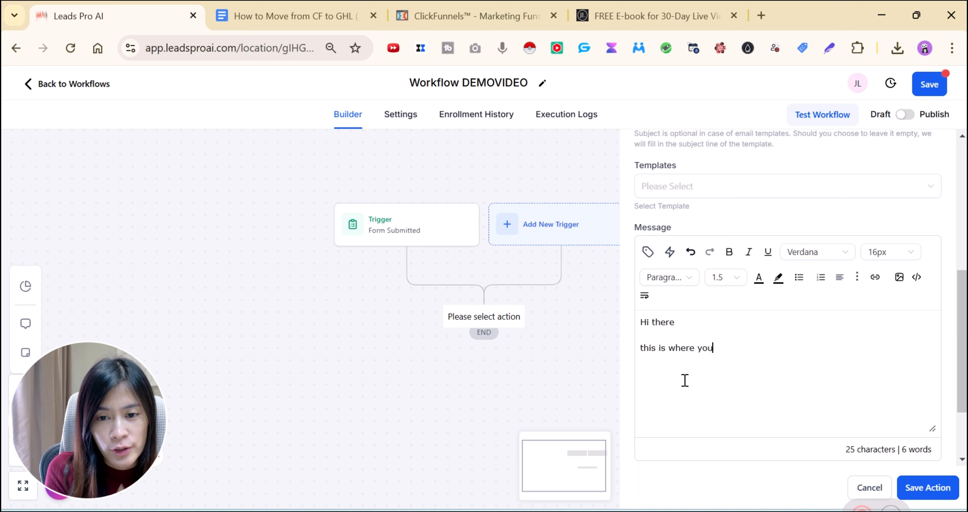
{"action": "type", "text": " can download yourt "}
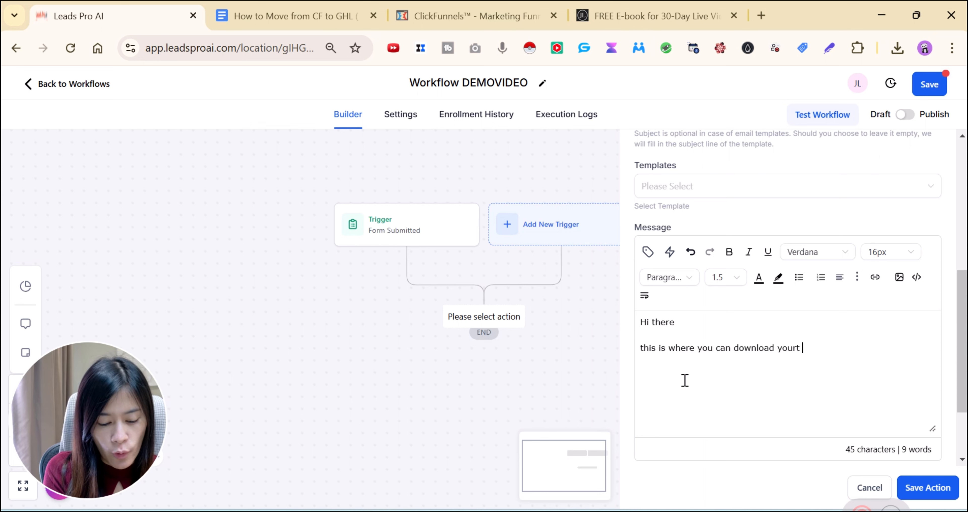
{"action": "type", "text": "Free 30day "}
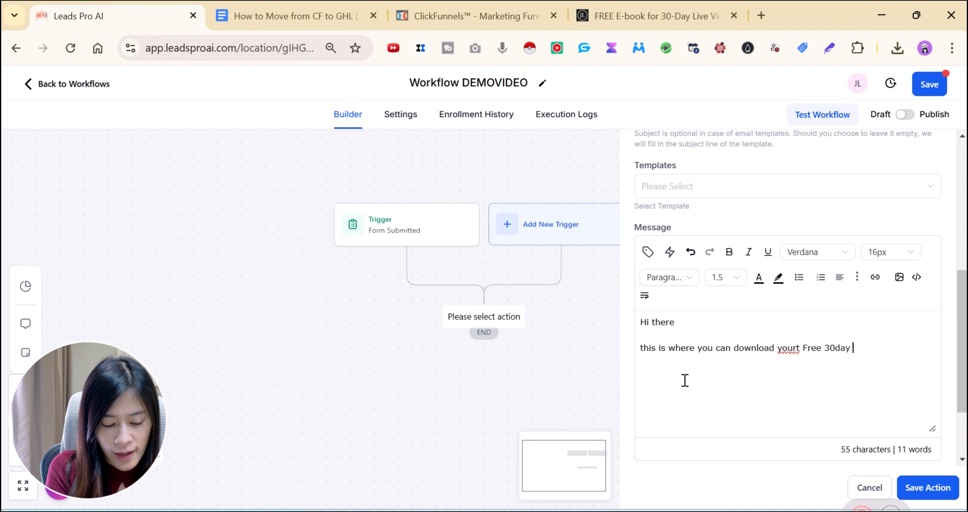
{"action": "type", "text": "eebook"}
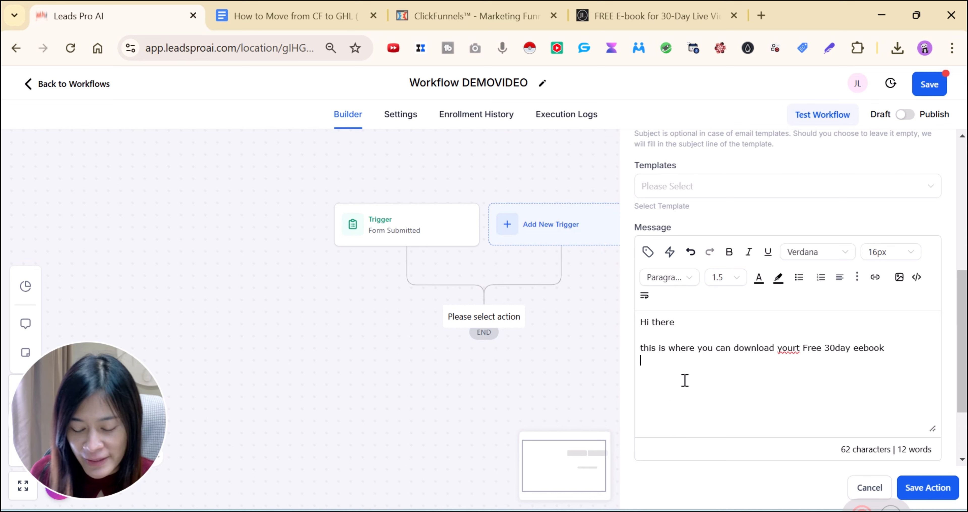
{"action": "left_click", "coordinate": [684, 374]}
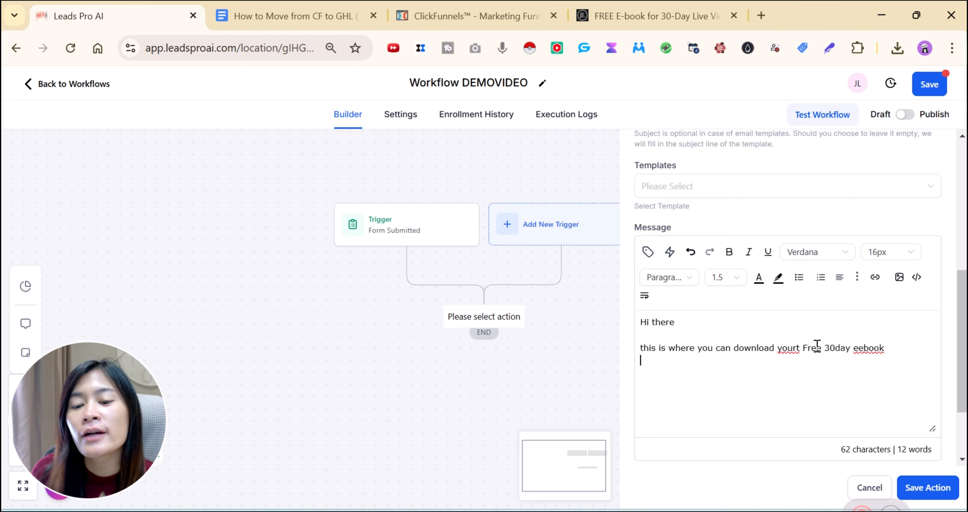
{"action": "left_click", "coordinate": [939, 489]}
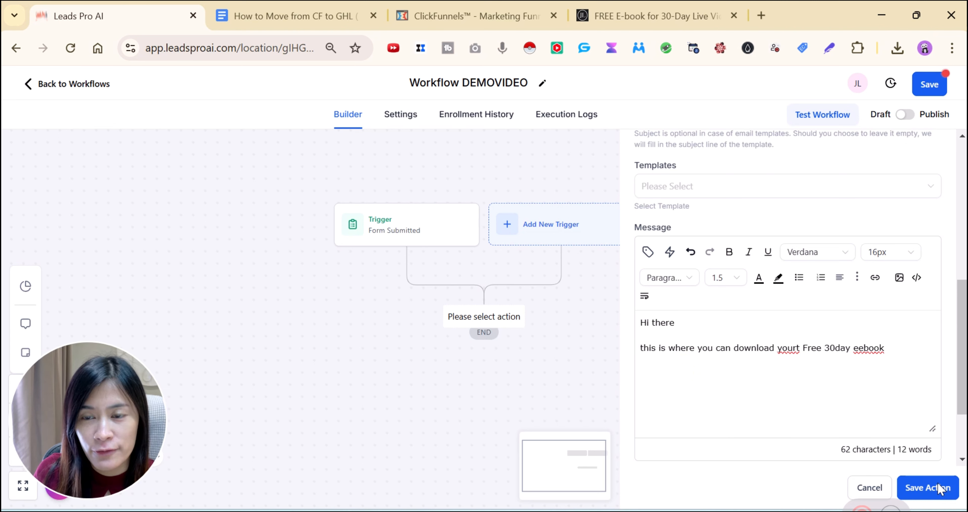
Replace the invalid sender email with the corrected business address, then go to Test Emails
{"action": "scroll", "coordinate": [659, 274], "scroll_direction": "down", "scroll_amount": 3}
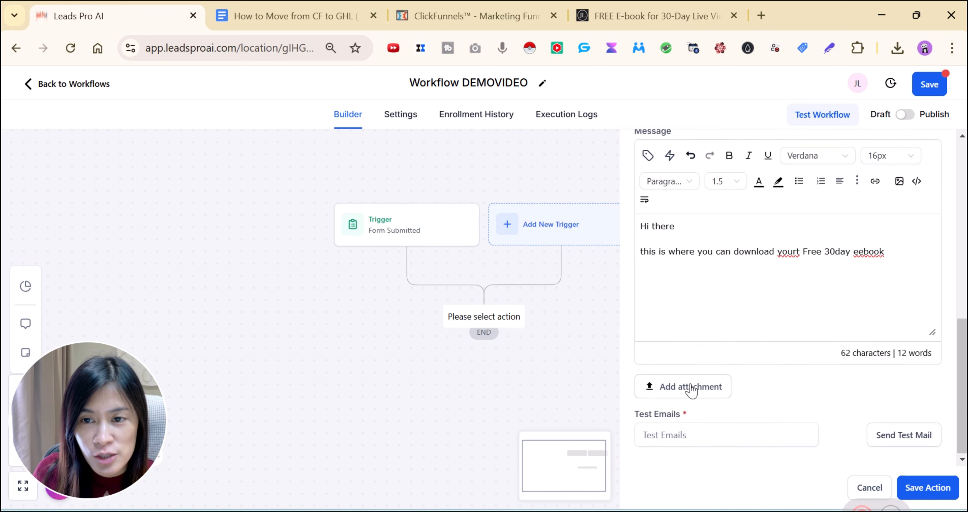
{"action": "scroll", "coordinate": [724, 304], "scroll_direction": "up", "scroll_amount": 10}
{"action": "scroll", "coordinate": [724, 306], "scroll_direction": "down", "scroll_amount": 2}
{"action": "left_click", "coordinate": [721, 321]}
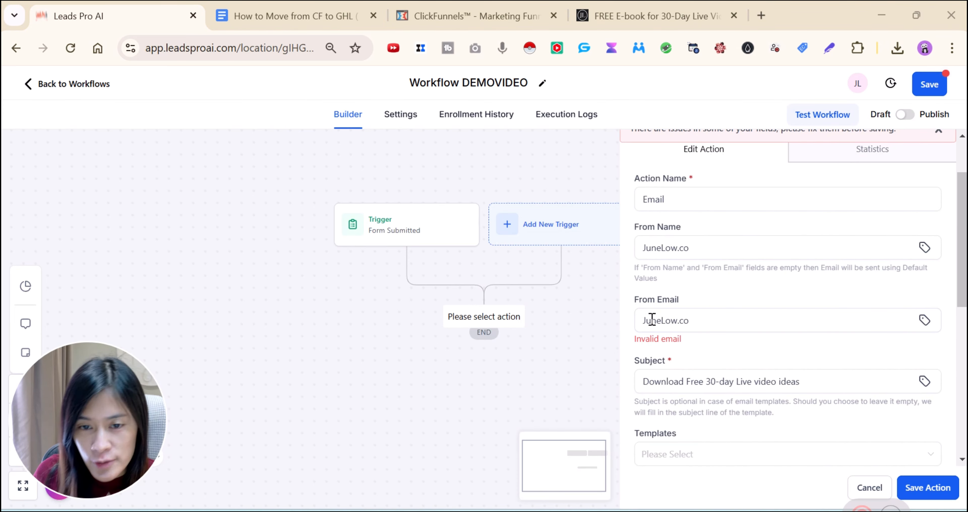
{"action": "left_click_drag", "start_coordinate": [652, 320], "coordinate": [700, 320]}
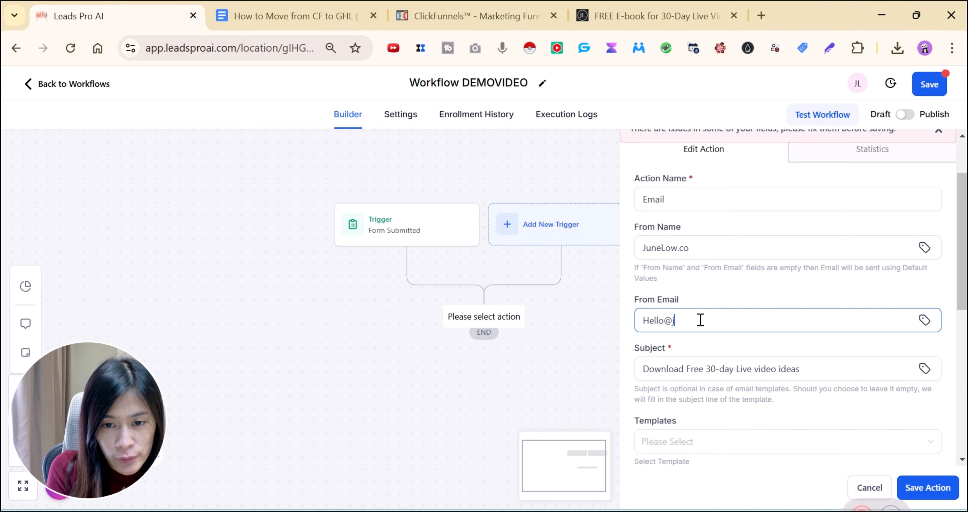
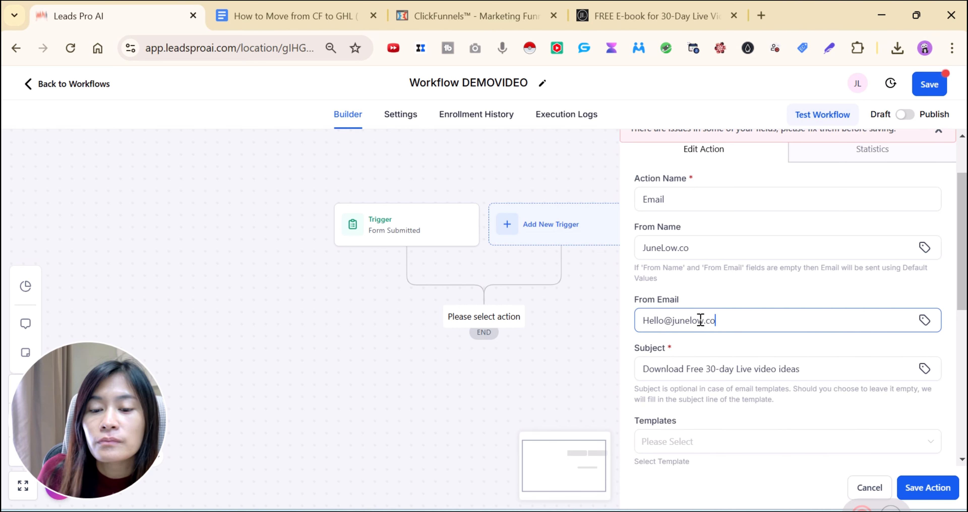
{"action": "scroll", "coordinate": [804, 471], "scroll_direction": "down", "scroll_amount": 5}
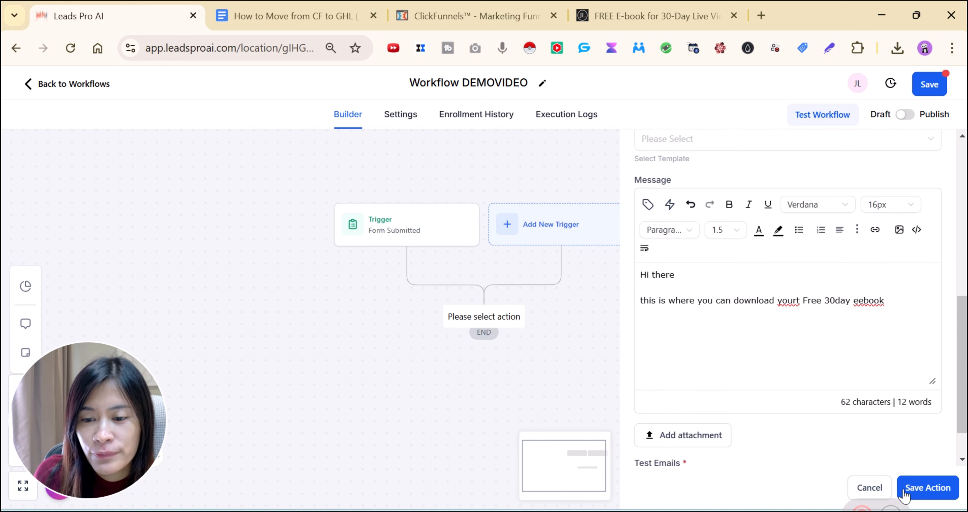
{"action": "scroll", "coordinate": [662, 452], "scroll_direction": "down", "scroll_amount": 1}
{"action": "scroll", "coordinate": [661, 452], "scroll_direction": "down", "scroll_amount": 1}
{"action": "left_click", "coordinate": [656, 436]}
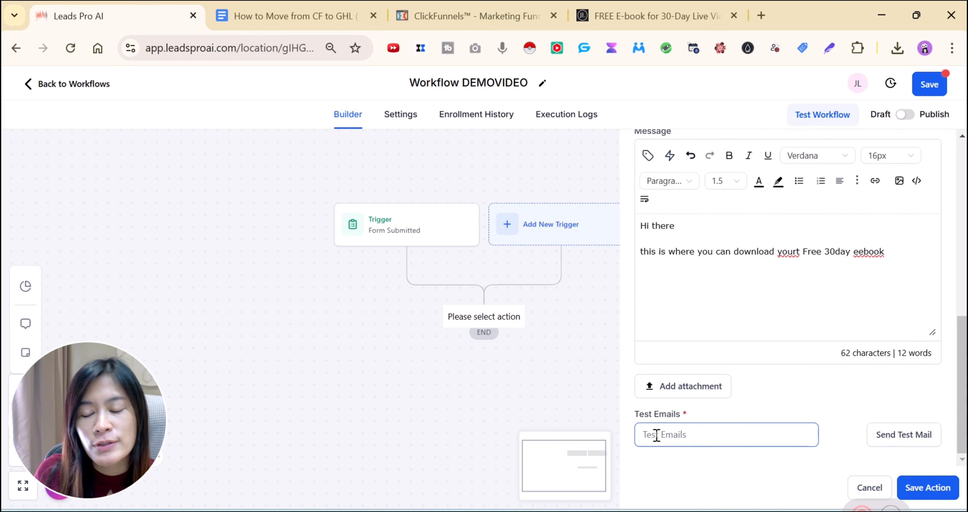
Save the email action, review the trigger unchanged, and start a test run's contact picker
{"action": "left_click", "coordinate": [927, 487]}
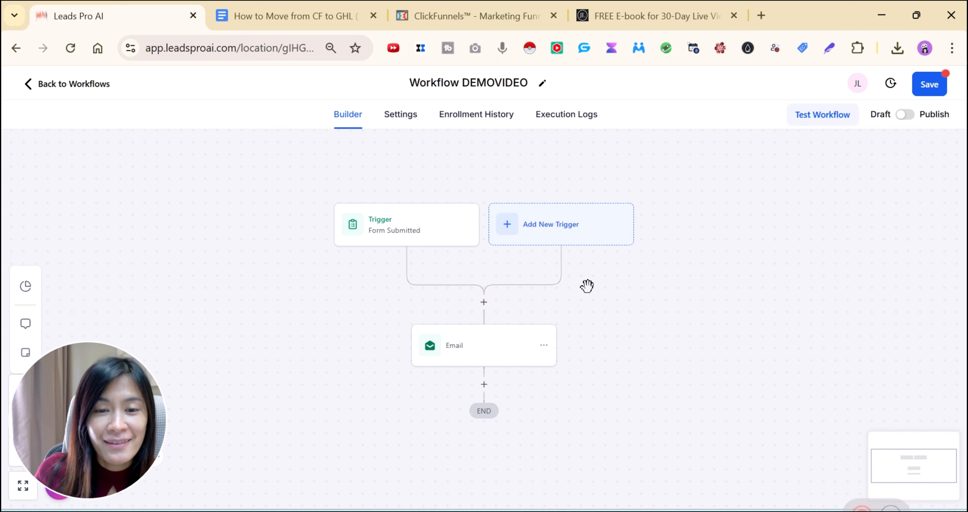
{"action": "left_click", "coordinate": [448, 231]}
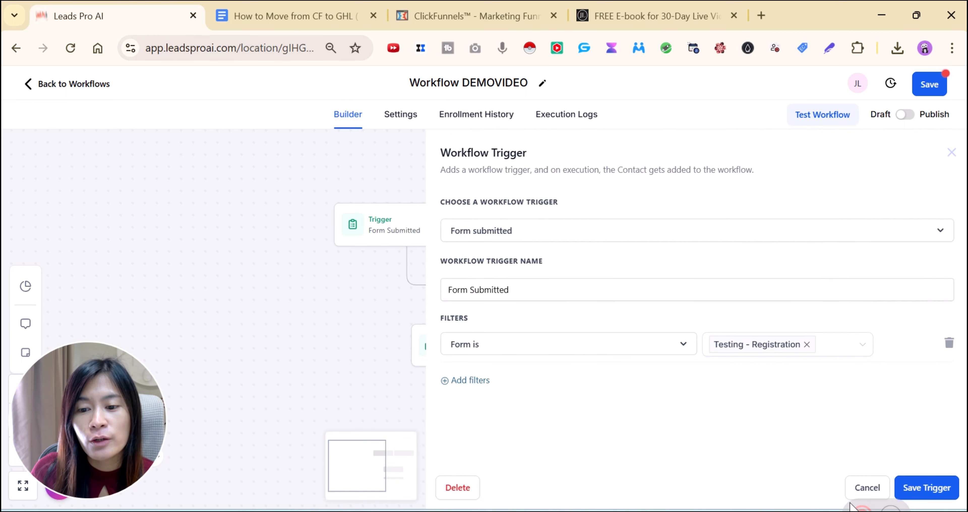
{"action": "left_click", "coordinate": [865, 488]}
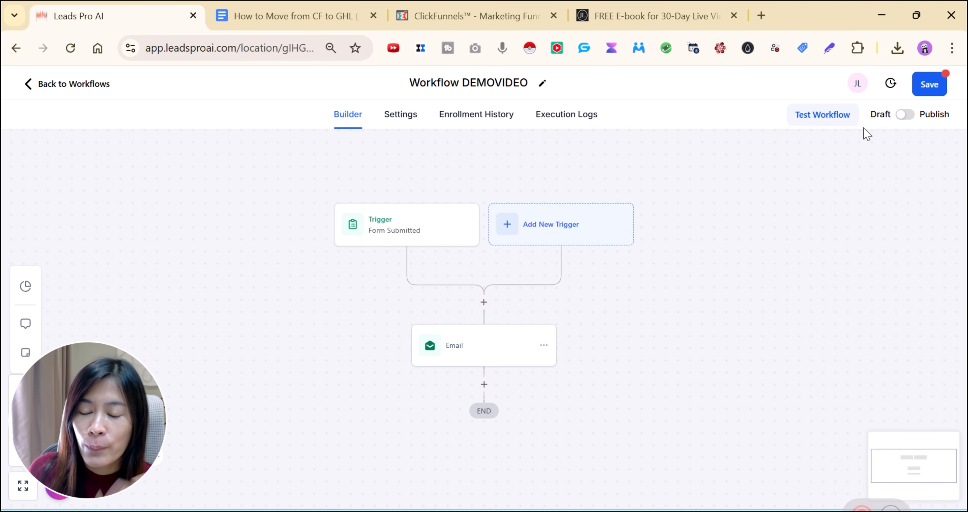
{"action": "left_click", "coordinate": [833, 124]}
{"action": "left_click", "coordinate": [677, 231]}
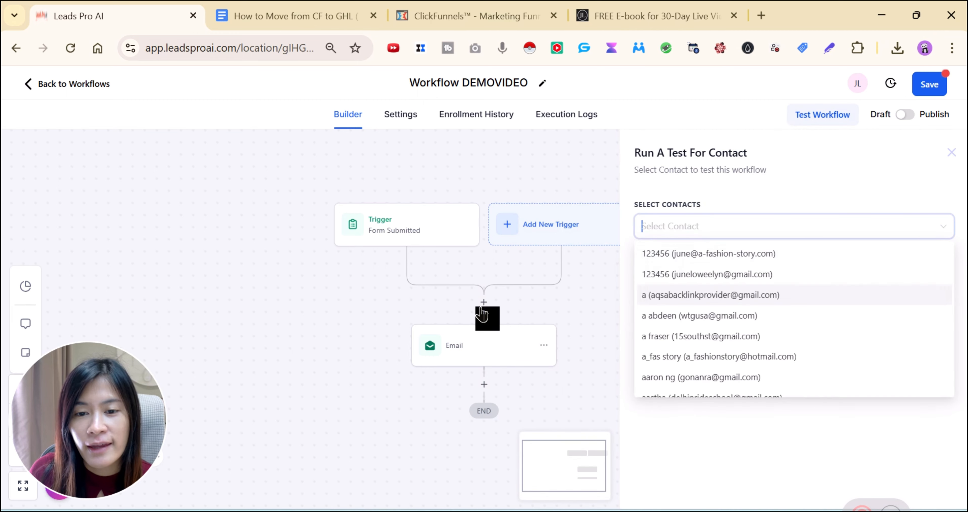
Close the contact test unrun, toggle Publish on then back to Draft, and return to Docs
{"action": "left_click", "coordinate": [100, 386]}
{"action": "left_click", "coordinate": [952, 152]}
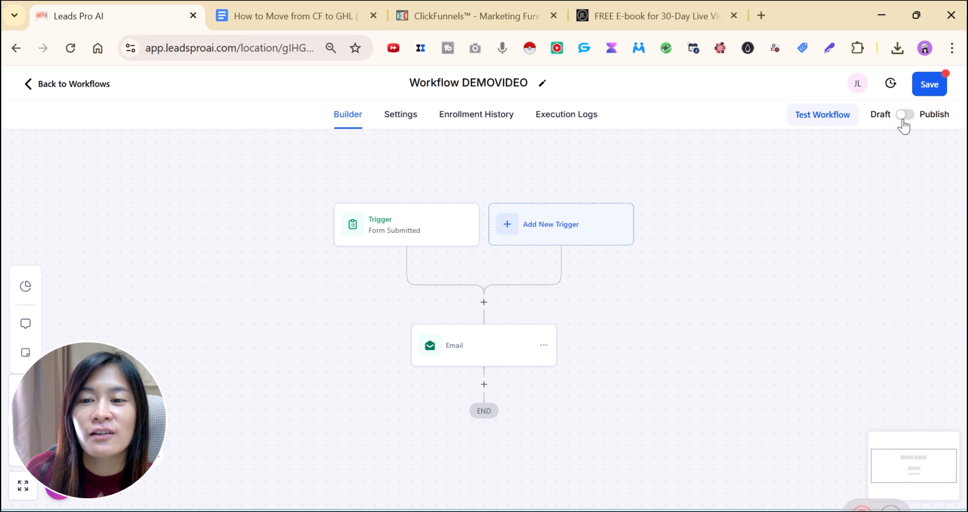
{"action": "left_click", "coordinate": [904, 118]}
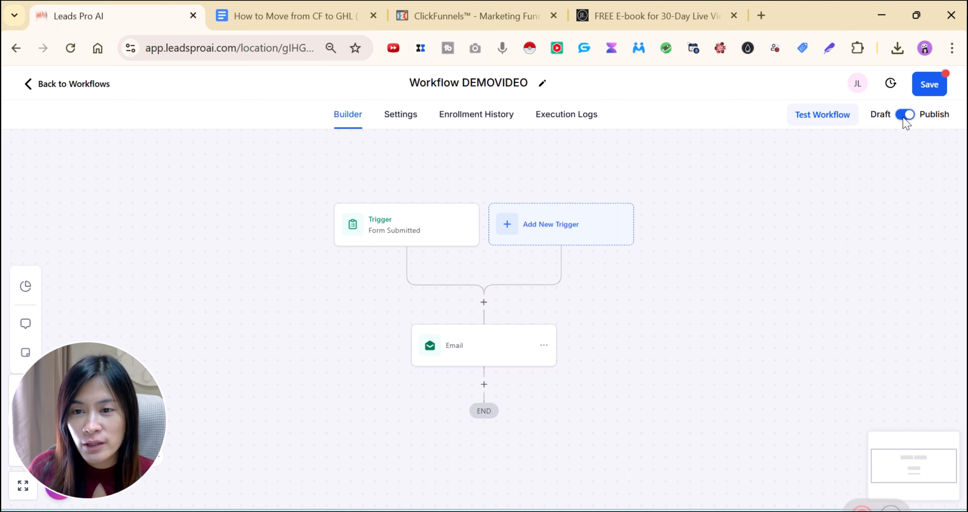
{"action": "left_click", "coordinate": [905, 115]}
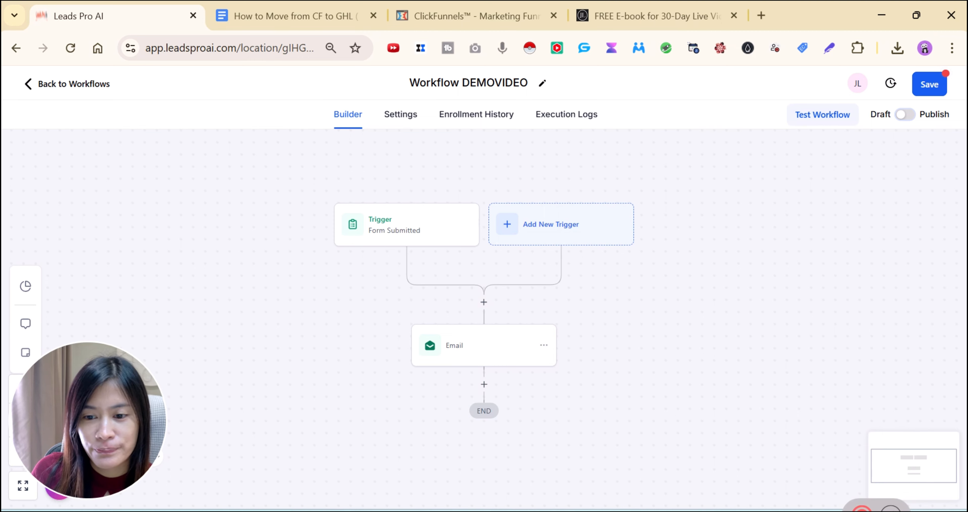
{"action": "left_click", "coordinate": [890, 510]}
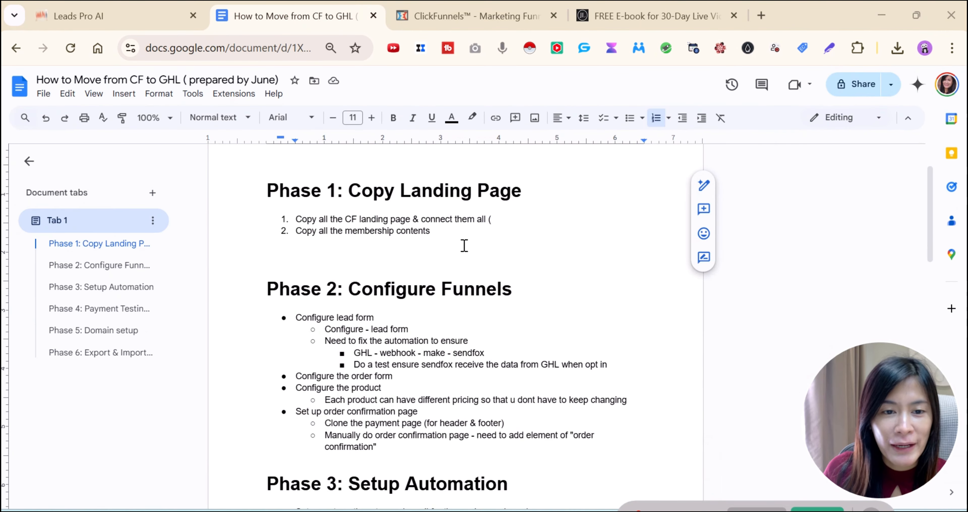
In the migration checklist, strike through both Phase 1 items with Alt+Shift+5
{"action": "left_click", "coordinate": [456, 232]}
{"action": "left_click_drag", "start_coordinate": [495, 219], "coordinate": [277, 218]}
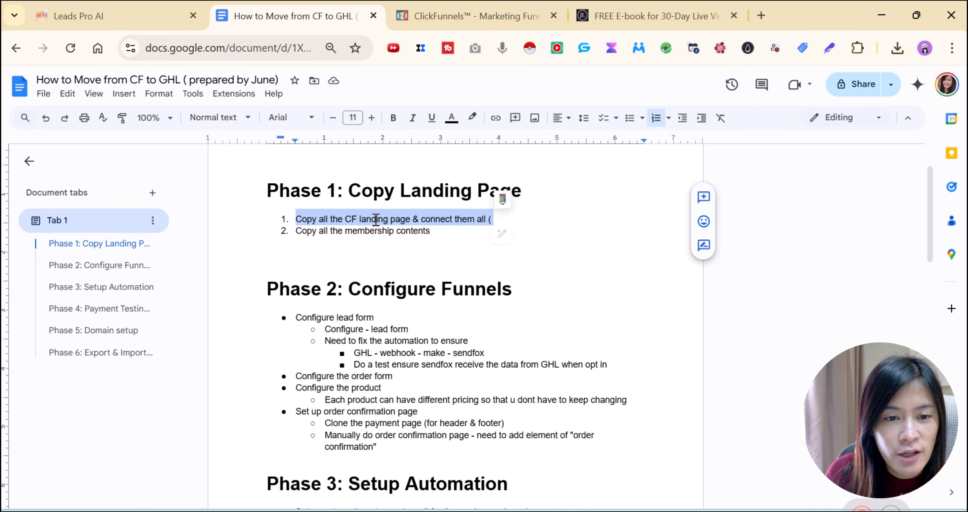
{"action": "left_click", "coordinate": [458, 235]}
{"action": "left_click_drag", "start_coordinate": [452, 236], "coordinate": [290, 217]}
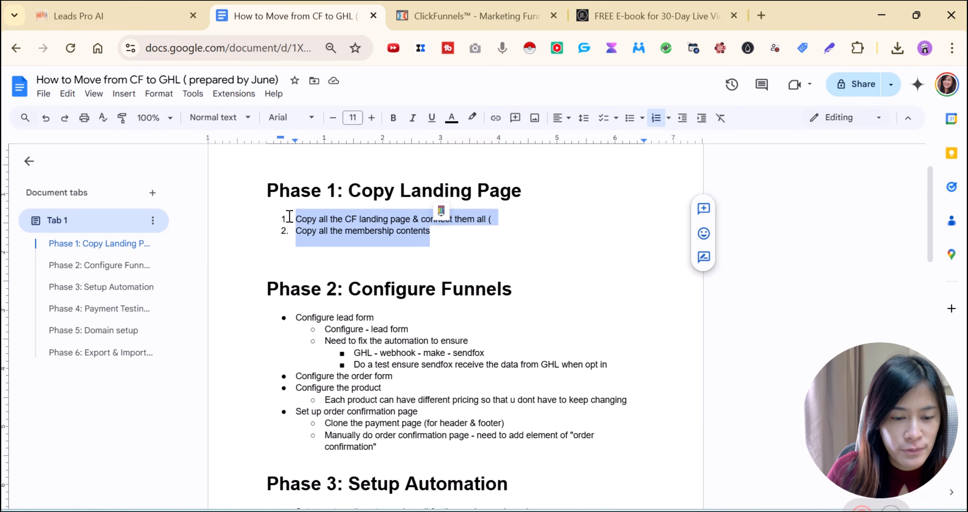
{"action": "key", "text": "alt+shift+5"}
Strike through the lead-form lines under Phase 2
{"action": "scroll", "coordinate": [469, 294], "scroll_direction": "down", "scroll_amount": 2}
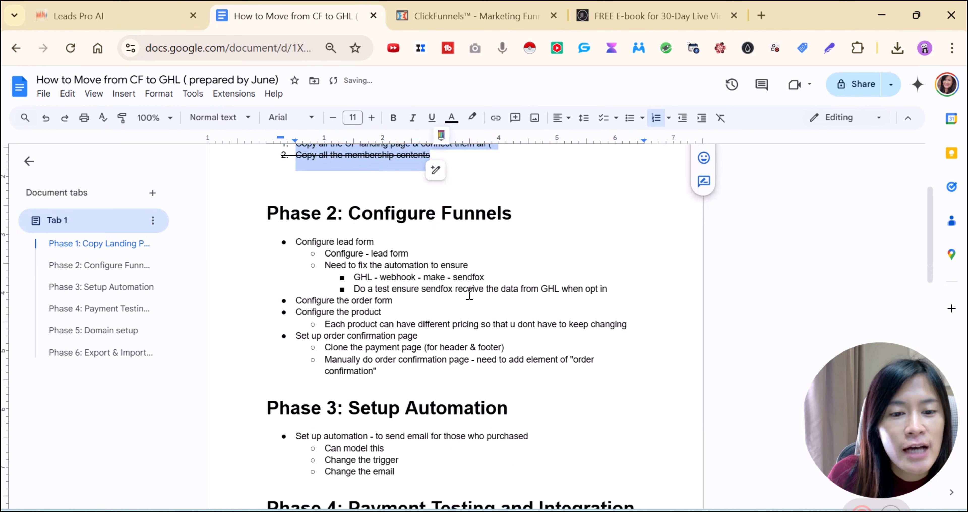
{"action": "left_click", "coordinate": [417, 254]}
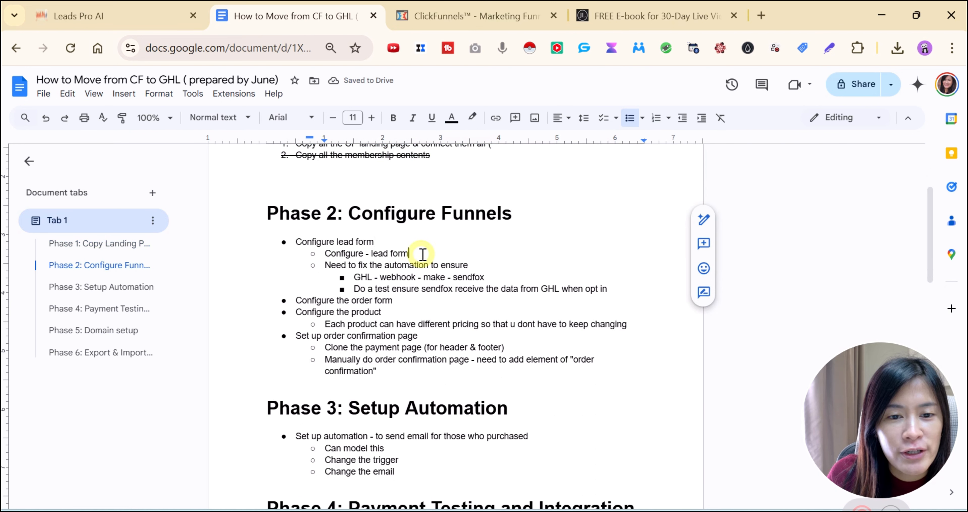
{"action": "left_click_drag", "start_coordinate": [482, 267], "coordinate": [280, 244]}
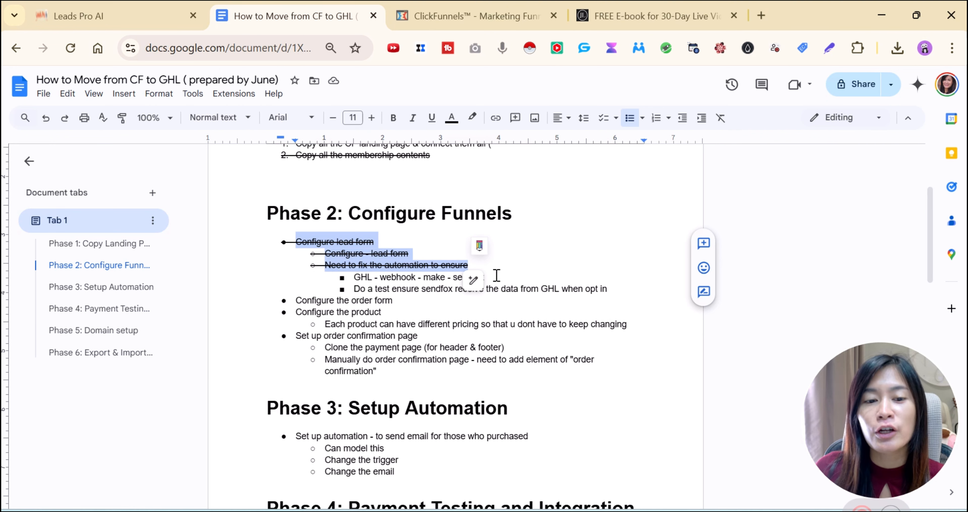
{"action": "scroll", "coordinate": [498, 276], "scroll_direction": "up", "scroll_amount": 2}
{"action": "scroll", "coordinate": [492, 286], "scroll_direction": "down", "scroll_amount": 2}
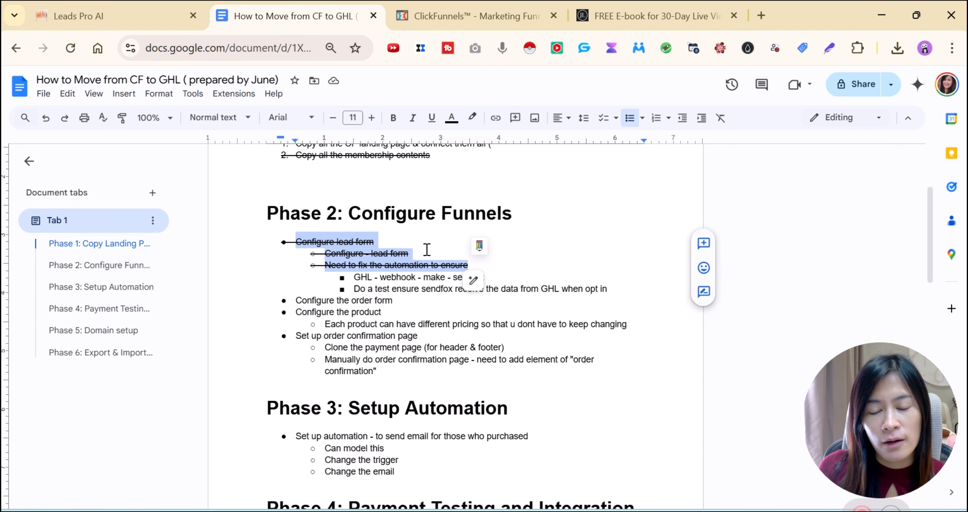
{"action": "left_click", "coordinate": [568, 280]}
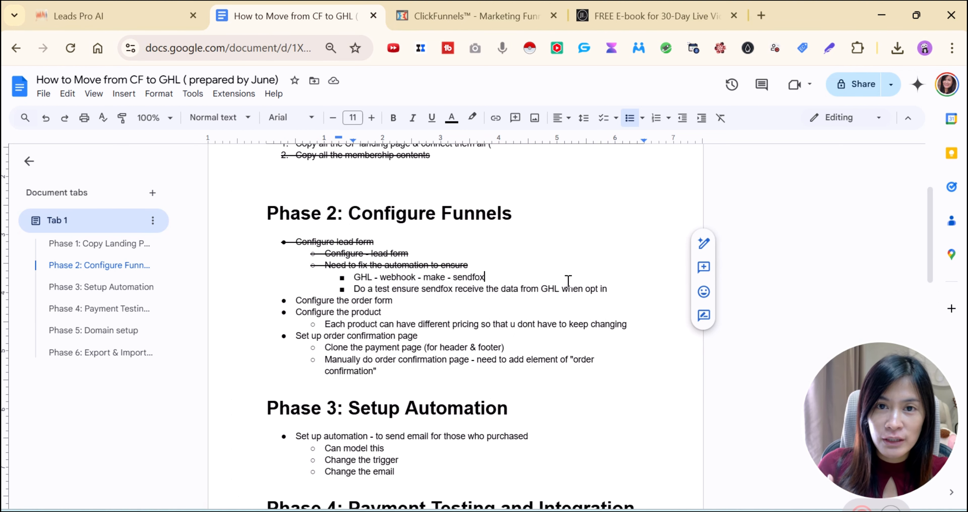
{"action": "scroll", "coordinate": [543, 281], "scroll_direction": "down", "scroll_amount": 2}
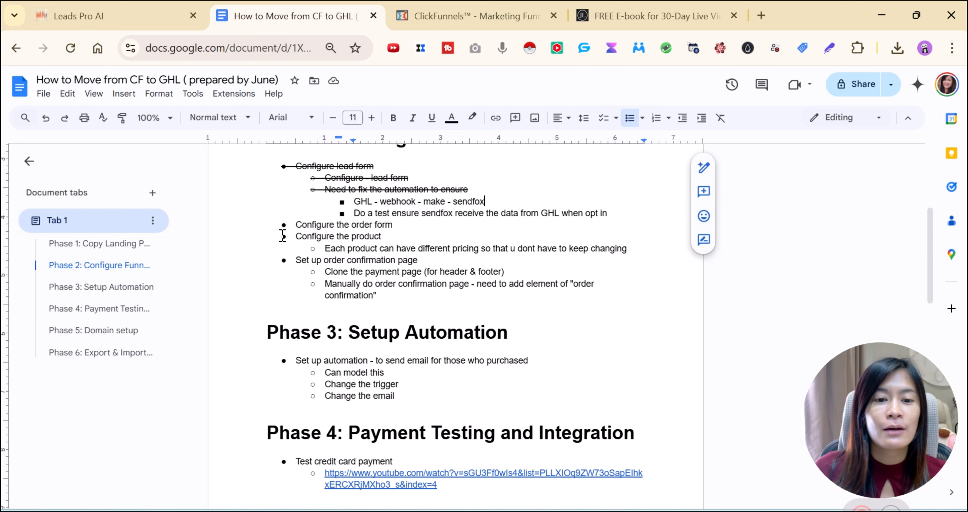
{"action": "scroll", "coordinate": [402, 314], "scroll_direction": "up", "scroll_amount": 2}
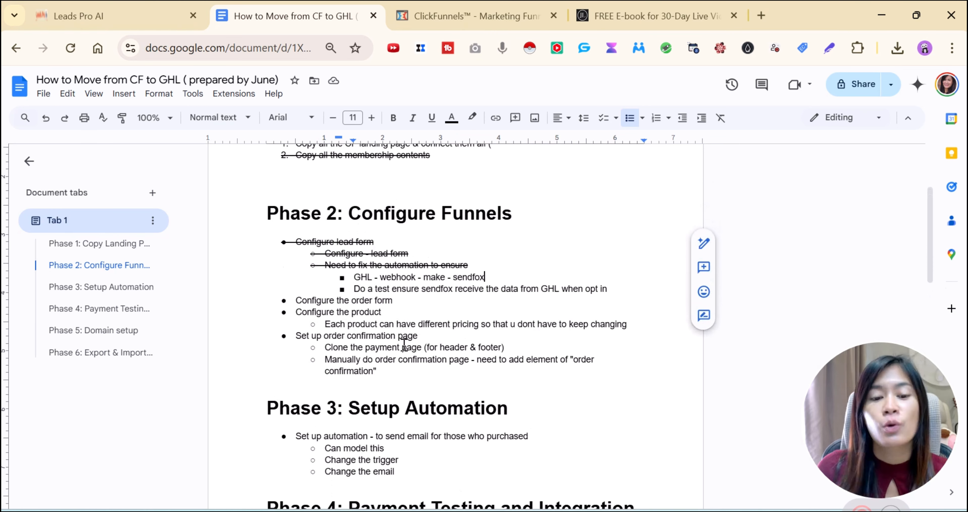
Select the 'Set up order confirmation page' line and bring the ClickFunnels page editor forward
{"action": "left_click", "coordinate": [433, 338]}
{"action": "left_click_drag", "start_coordinate": [398, 335], "coordinate": [274, 339]}
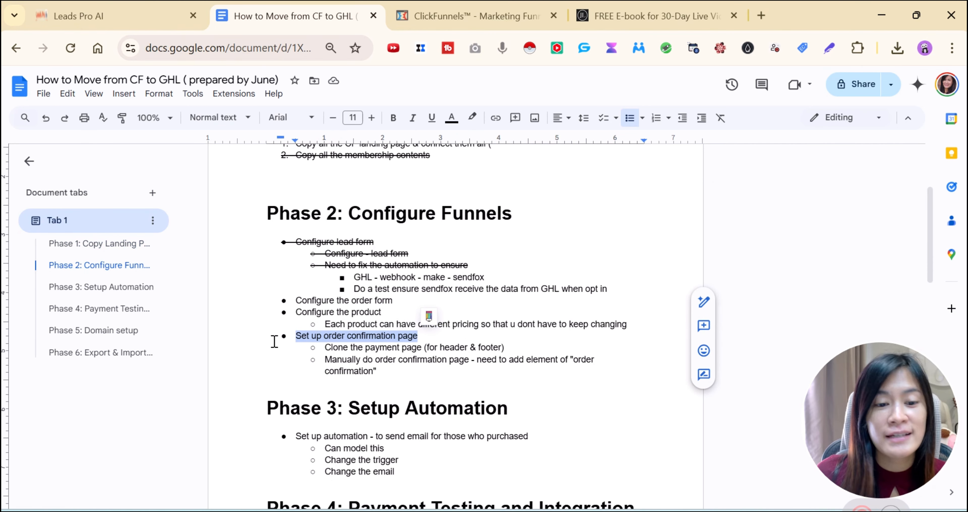
{"action": "left_click", "coordinate": [464, 7]}
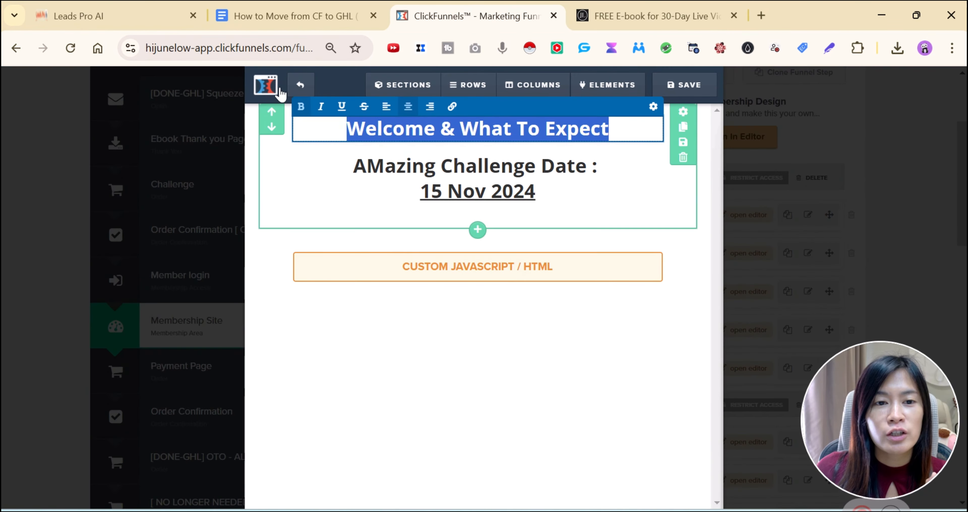
Leave the membership page editor without saving, open the Order Confirmation step, then return to Leads Pro AI
{"action": "left_click", "coordinate": [300, 85]}
{"action": "left_click", "coordinate": [551, 144]}
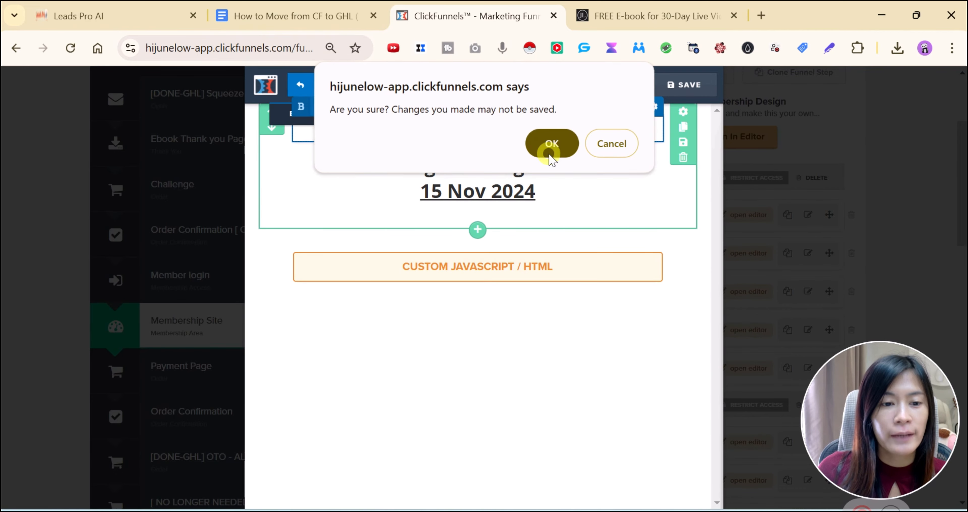
{"action": "scroll", "coordinate": [208, 404], "scroll_direction": "down", "scroll_amount": 4}
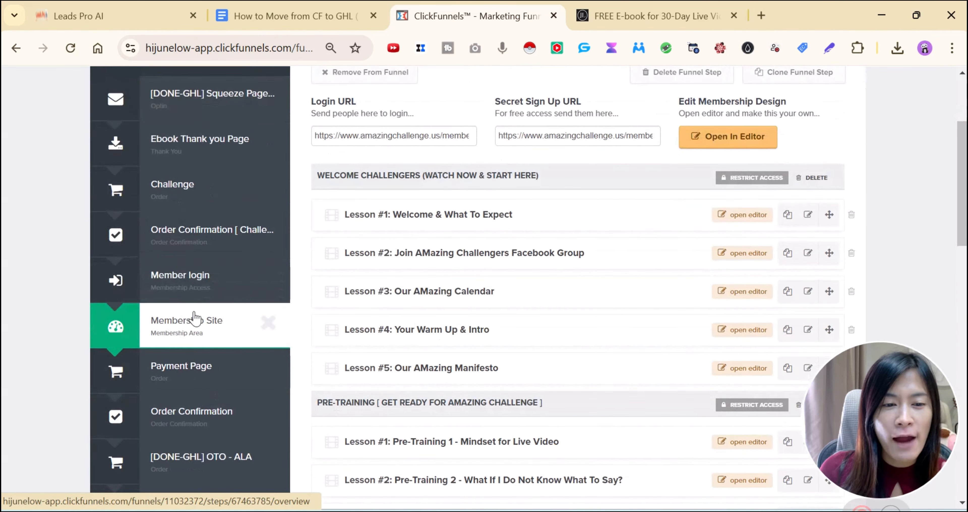
{"action": "left_click", "coordinate": [198, 246]}
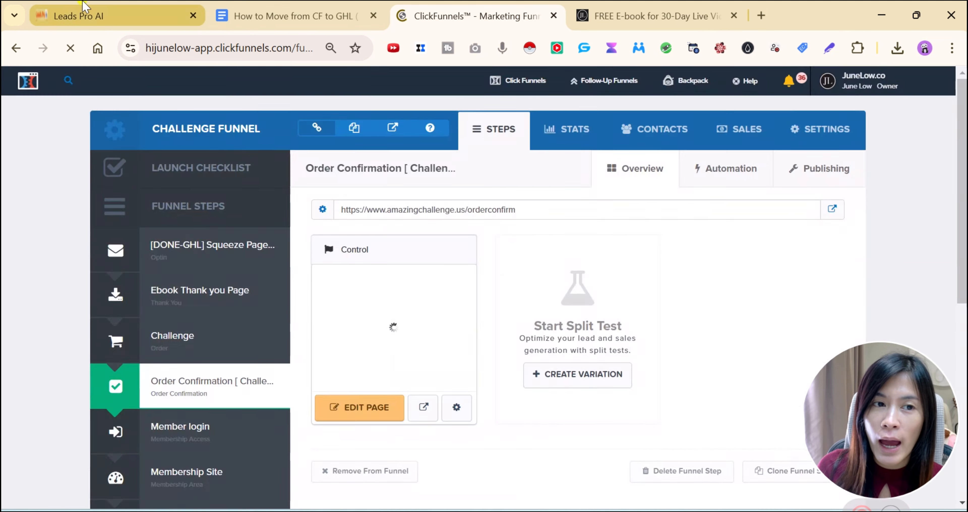
{"action": "left_click", "coordinate": [83, 7]}
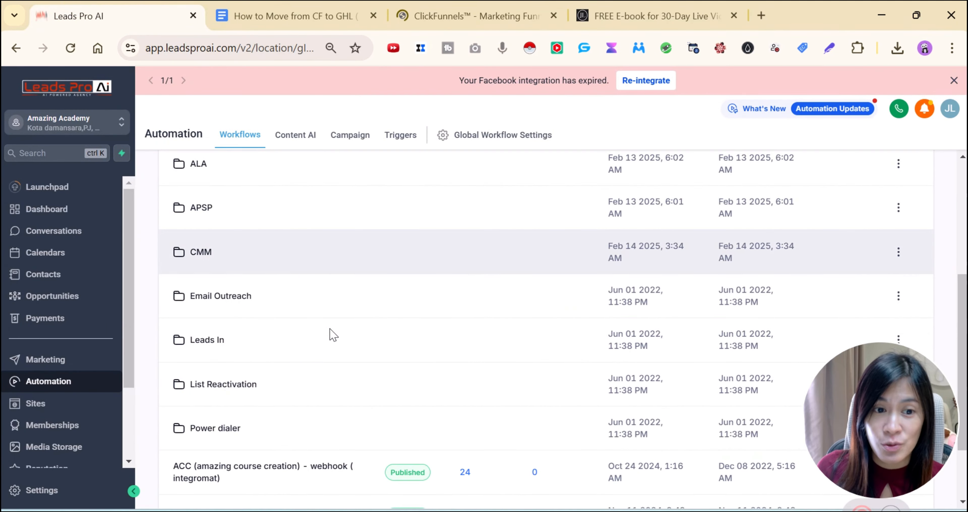
Bring the 'How to Move from CF to GHL' document forward at its Phase 2 section
{"action": "left_click", "coordinate": [296, 15]}
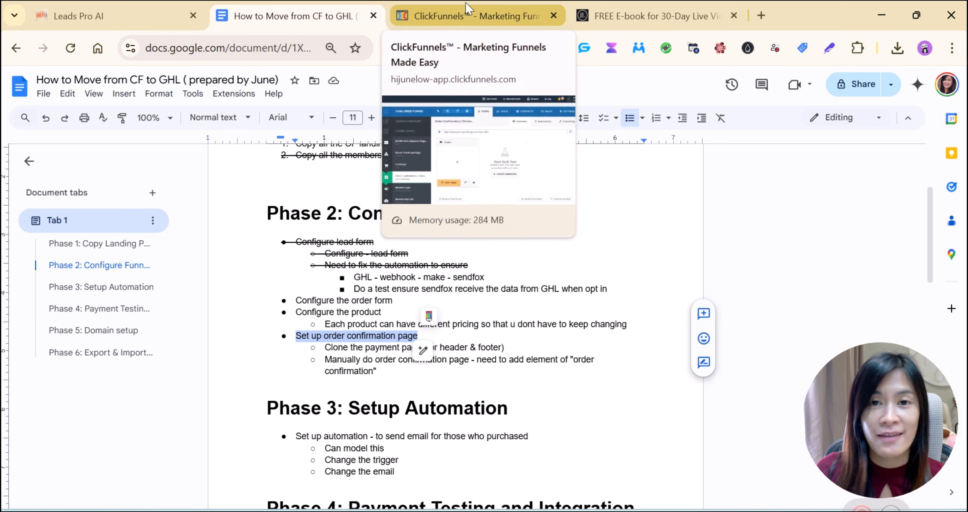
{"action": "scroll", "coordinate": [557, 362], "scroll_direction": "up", "scroll_amount": 4}
{"action": "scroll", "coordinate": [557, 366], "scroll_direction": "down", "scroll_amount": 4}
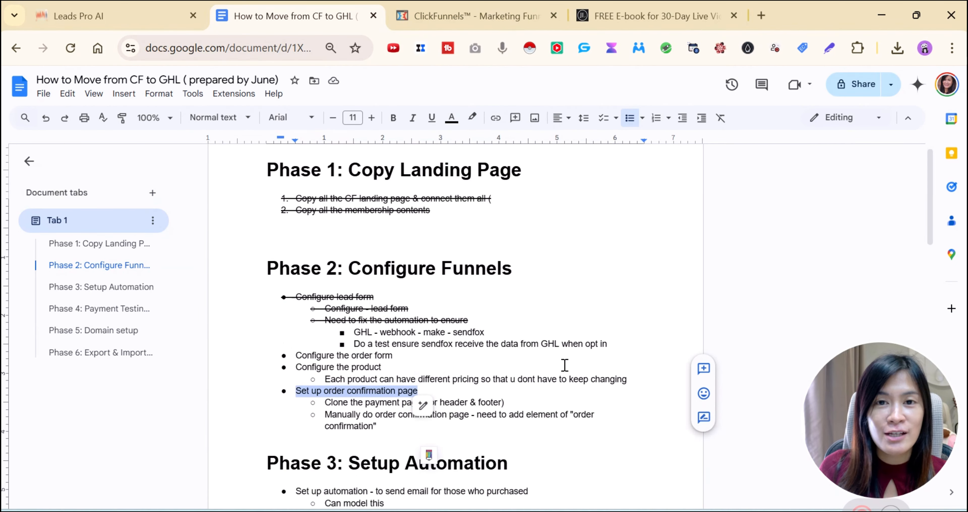